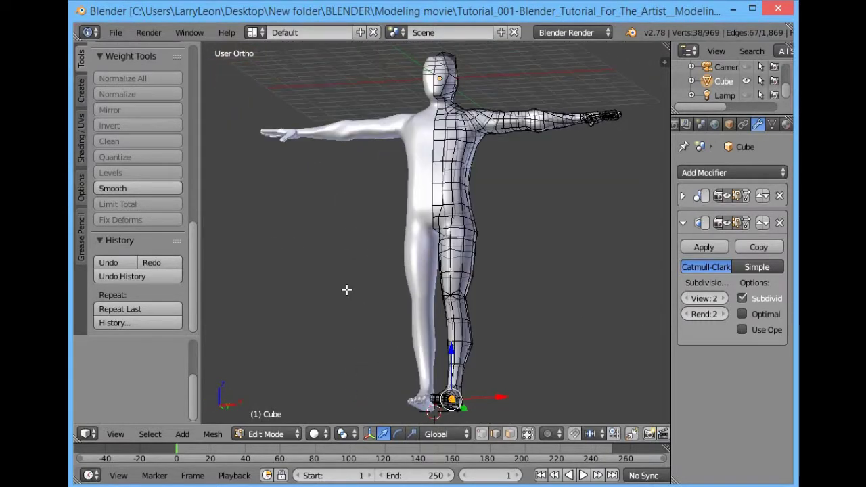
Open the Tutorial_001 file ending in 110429404.blend and examine the figure's legs and whole body.
{"action": "left_click", "coordinate": [115, 32]}
{"action": "left_click", "coordinate": [135, 65]}
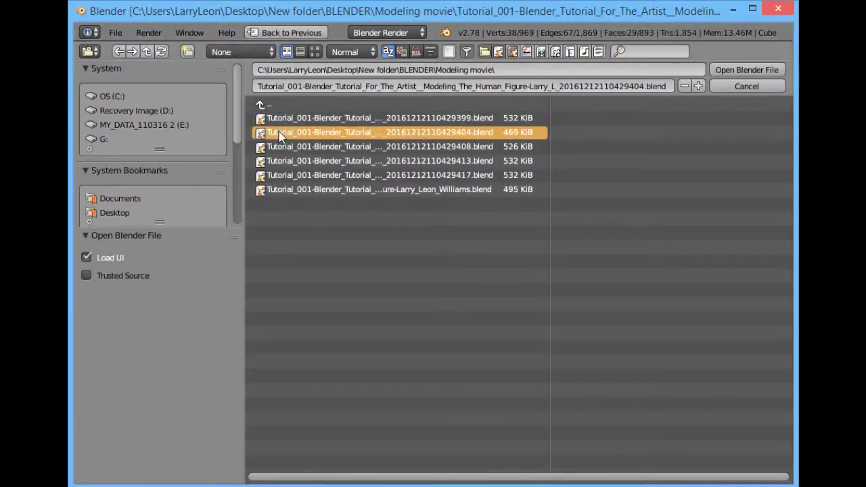
{"action": "left_click", "coordinate": [724, 71]}
{"action": "scroll", "coordinate": [606, 126], "scroll_direction": "down", "scroll_amount": 2}
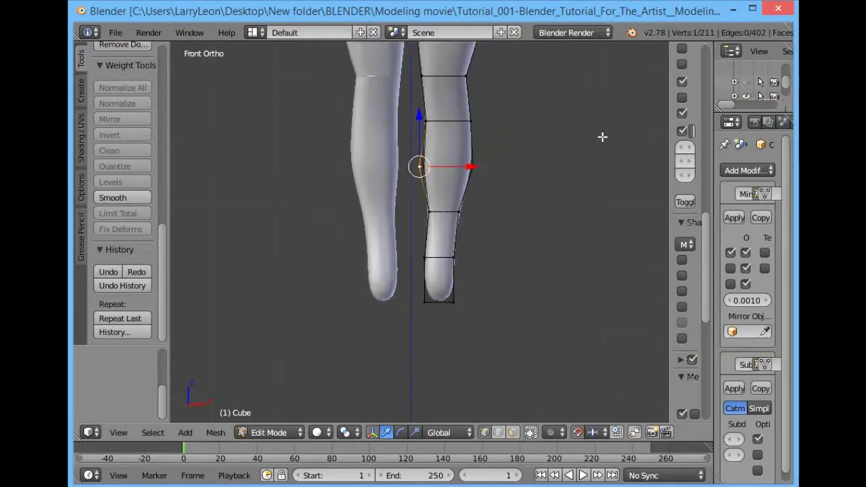
{"action": "middle_click_drag", "start_coordinate": [602, 136], "coordinate": [586, 220], "text": "shift"}
{"action": "scroll", "coordinate": [568, 142], "scroll_direction": "down", "scroll_amount": 2}
{"action": "middle_click_drag", "start_coordinate": [569, 143], "coordinate": [207, 235], "text": "shift"}
{"action": "scroll", "coordinate": [568, 217], "scroll_direction": "down", "scroll_amount": 3}
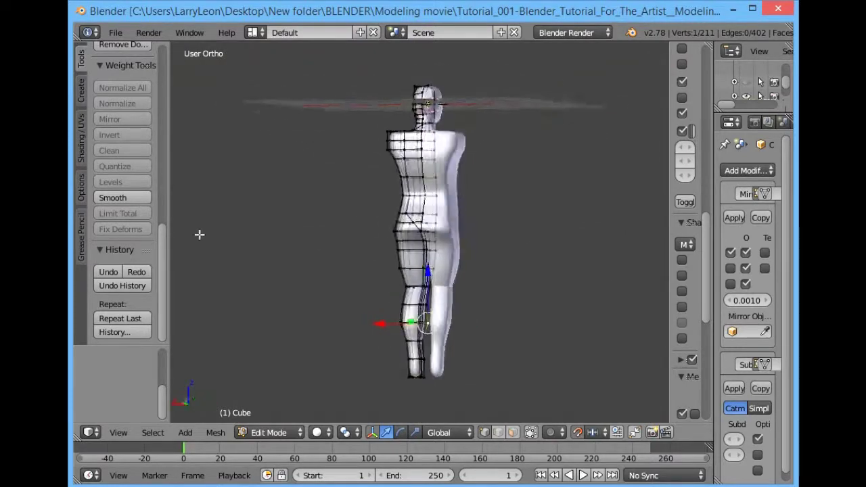
Switch the armless figure to Object Mode and view its smooth surface from another angle.
{"action": "left_click", "coordinate": [268, 432]}
{"action": "left_click", "coordinate": [270, 414]}
{"action": "middle_click_drag", "start_coordinate": [575, 326], "coordinate": [242, 315]}
Open the Tutorial_001 file ending in 110429408.blend and examine the whole figure from several angles.
{"action": "left_click", "coordinate": [115, 32]}
{"action": "left_click", "coordinate": [135, 63]}
{"action": "left_click", "coordinate": [737, 70]}
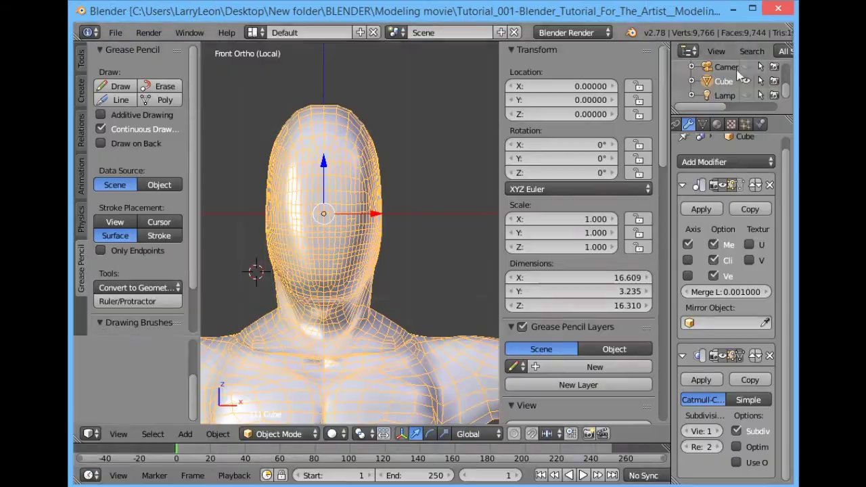
{"action": "scroll", "coordinate": [467, 212], "scroll_direction": "down", "scroll_amount": 5}
{"action": "middle_click_drag", "start_coordinate": [468, 223], "coordinate": [359, 193]}
{"action": "middle_click_drag", "start_coordinate": [253, 176], "coordinate": [283, 170]}
{"action": "middle_click_drag", "start_coordinate": [483, 177], "coordinate": [401, 190]}
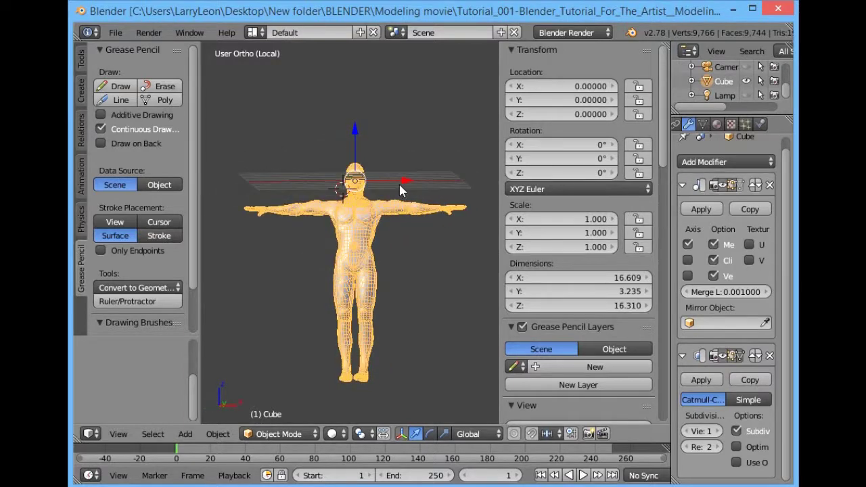
Deselect the figure in Object Mode.
{"action": "key", "text": "a"}
{"action": "key", "text": "a"}
{"action": "key", "text": "a"}
{"action": "scroll", "coordinate": [380, 349], "scroll_direction": "up", "scroll_amount": 2}
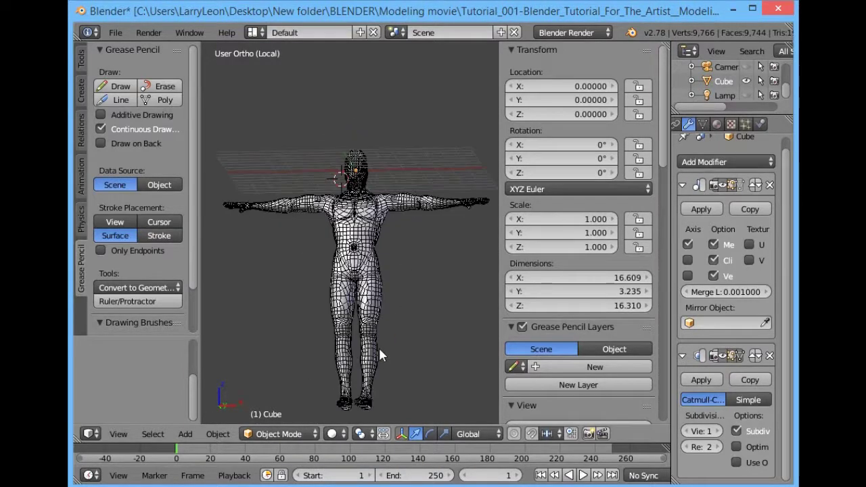
Open the Tutorial_001 file ending in 110429413.blend and examine the figure's torso and arms.
{"action": "left_click", "coordinate": [112, 32]}
{"action": "left_click", "coordinate": [129, 65]}
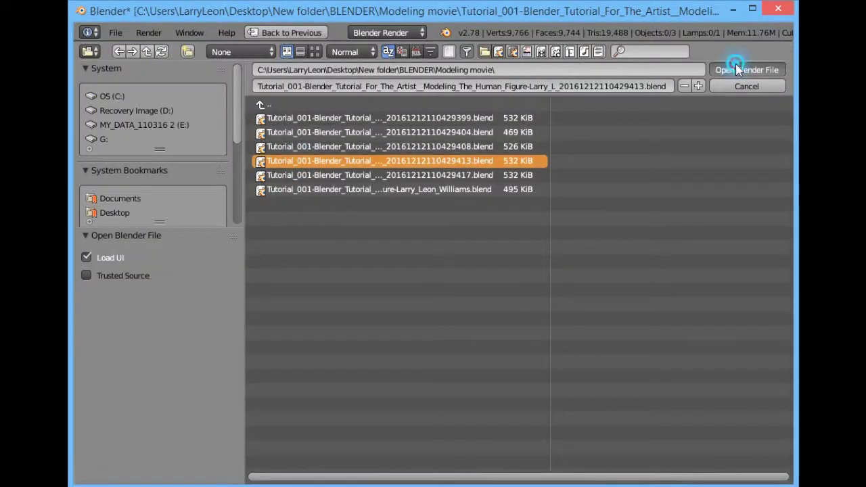
{"action": "left_click", "coordinate": [736, 68]}
{"action": "middle_click_drag", "start_coordinate": [634, 194], "coordinate": [380, 182]}
{"action": "scroll", "coordinate": [380, 181], "scroll_direction": "up", "scroll_amount": 2}
{"action": "scroll", "coordinate": [389, 176], "scroll_direction": "up", "scroll_amount": 2}
{"action": "scroll", "coordinate": [406, 179], "scroll_direction": "down", "scroll_amount": 1}
{"action": "scroll", "coordinate": [416, 204], "scroll_direction": "up", "scroll_amount": 1}
{"action": "middle_click_drag", "start_coordinate": [414, 218], "coordinate": [567, 250]}
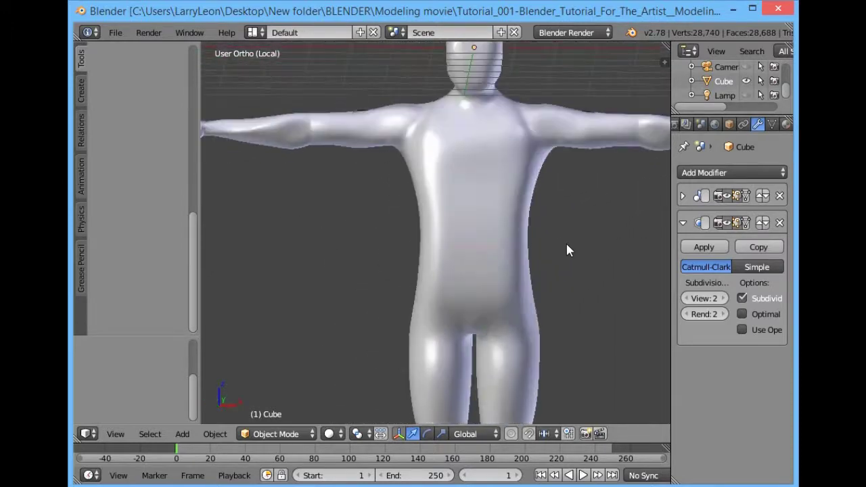
Open the Tutorial_001 file ending in 110429417.blend and examine the feet and toes up close.
{"action": "left_click", "coordinate": [122, 35]}
{"action": "left_click", "coordinate": [135, 60]}
{"action": "double_click", "coordinate": [278, 173]}
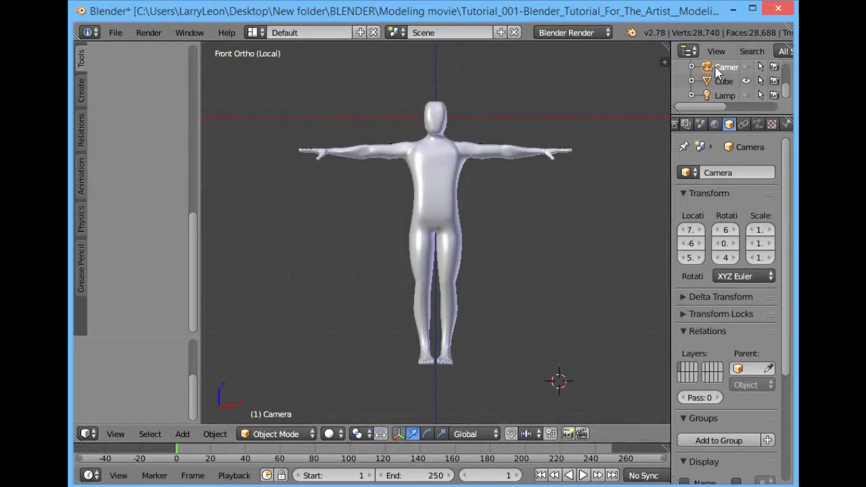
{"action": "middle_click_drag", "start_coordinate": [604, 161], "coordinate": [600, 164]}
{"action": "scroll", "coordinate": [595, 168], "scroll_direction": "up", "scroll_amount": 6}
{"action": "middle_click_drag", "start_coordinate": [561, 307], "coordinate": [545, 118], "text": "shift"}
{"action": "scroll", "coordinate": [551, 162], "scroll_direction": "up", "scroll_amount": 2}
{"action": "middle_click_drag", "start_coordinate": [567, 236], "coordinate": [412, 206]}
{"action": "scroll", "coordinate": [542, 257], "scroll_direction": "up", "scroll_amount": 3}
{"action": "scroll", "coordinate": [528, 244], "scroll_direction": "down", "scroll_amount": 2}
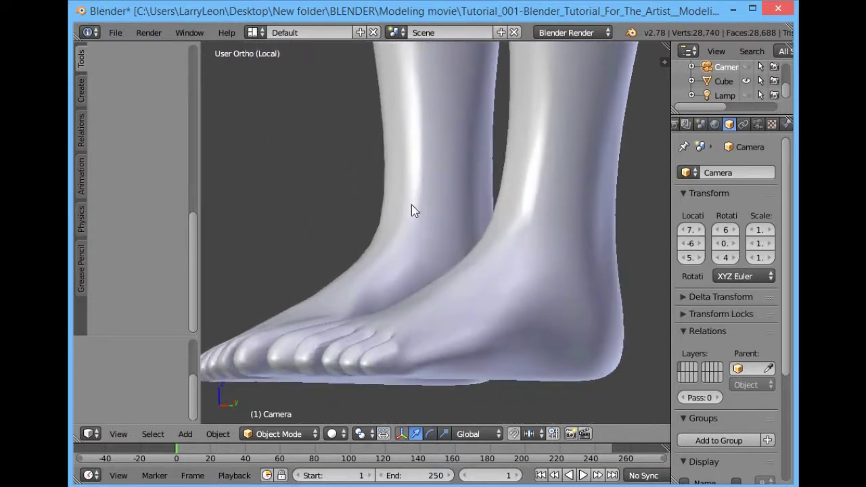
Open the Tutorial_001 file without a timestamp in its name and show the whole figure.
{"action": "left_click", "coordinate": [115, 32]}
{"action": "left_click", "coordinate": [121, 64]}
{"action": "left_click", "coordinate": [284, 191]}
{"action": "left_click", "coordinate": [770, 67]}
{"action": "scroll", "coordinate": [591, 178], "scroll_direction": "down", "scroll_amount": 5}
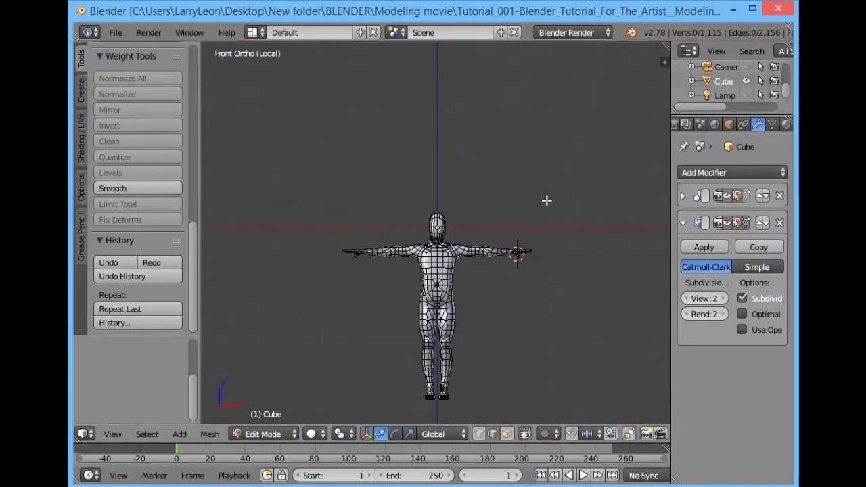
{"action": "scroll", "coordinate": [547, 200], "scroll_direction": "up", "scroll_amount": 3}
Switch the figure to Object Mode and examine the head and torso in front orthographic view.
{"action": "left_click", "coordinate": [266, 434]}
{"action": "left_click", "coordinate": [274, 415]}
{"action": "mouse_move", "coordinate": [528, 274]}
{"action": "middle_mouse_down"}
{"action": "mouse_move", "coordinate": [321, 270]}
{"action": "mouse_move", "coordinate": [594, 264]}
{"action": "mouse_move", "coordinate": [406, 261]}
{"action": "middle_mouse_up"}
{"action": "scroll", "coordinate": [484, 226], "scroll_direction": "up", "scroll_amount": 5}
{"action": "middle_click_drag", "start_coordinate": [560, 180], "coordinate": [508, 395], "text": "shift"}
{"action": "key", "text": "KP_1"}
{"action": "key", "text": "KP_5"}
{"action": "key", "text": "KP_5"}
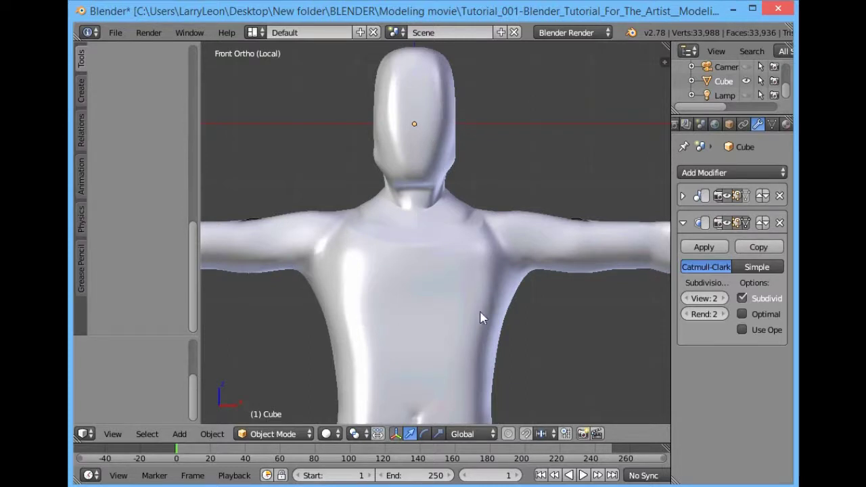
Open y mking.blend from the BLENDER PROJECTS folder inside the BLENDER folder and view the head and torso mesh.
{"action": "left_click", "coordinate": [117, 32]}
{"action": "left_click", "coordinate": [151, 65]}
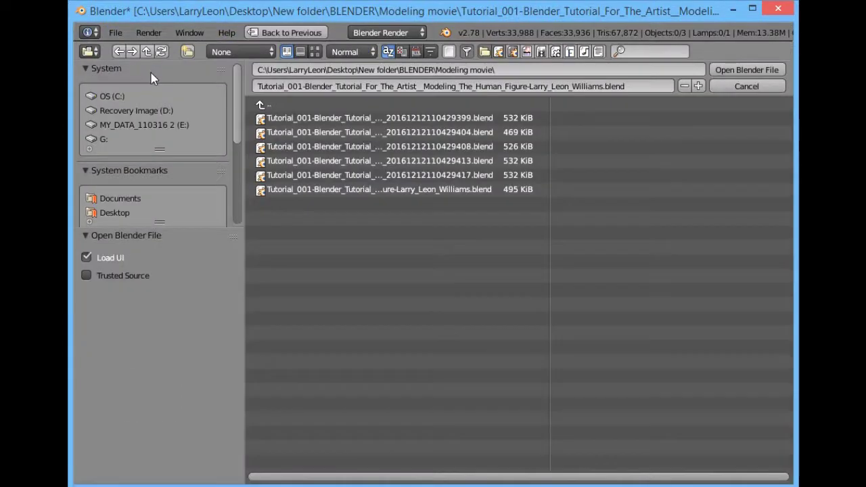
{"action": "left_click", "coordinate": [115, 213]}
{"action": "left_click", "coordinate": [294, 164]}
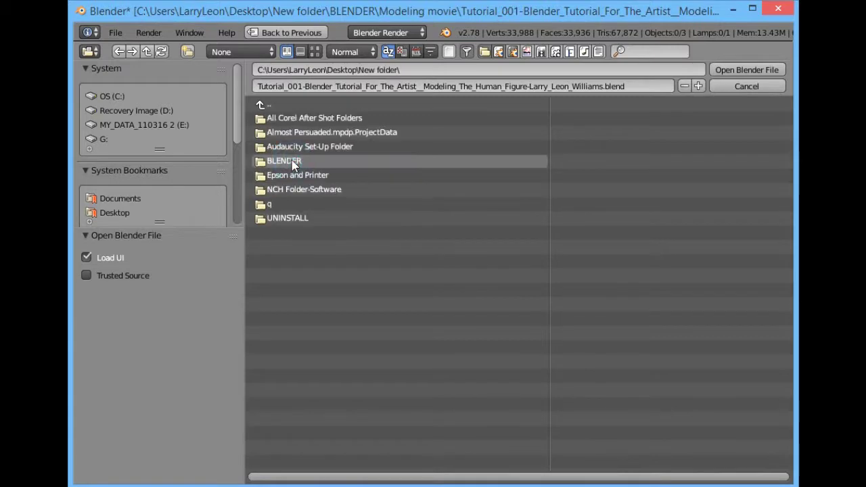
{"action": "left_click", "coordinate": [310, 117]}
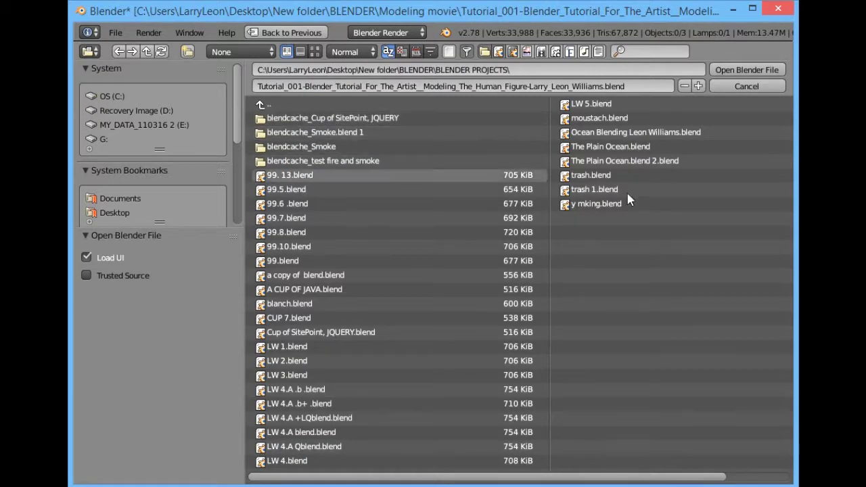
{"action": "left_click", "coordinate": [575, 201]}
{"action": "left_click", "coordinate": [769, 69]}
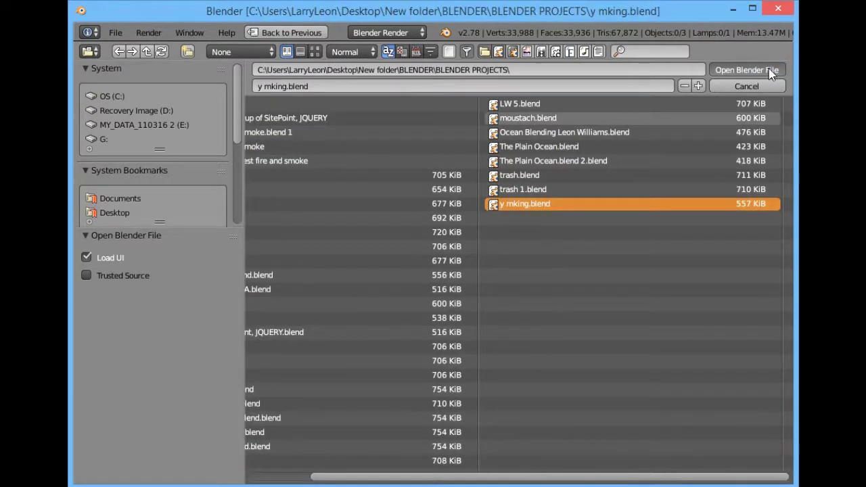
{"action": "middle_click_drag", "start_coordinate": [356, 319], "coordinate": [525, 311]}
{"action": "scroll", "coordinate": [478, 326], "scroll_direction": "down", "scroll_amount": 6}
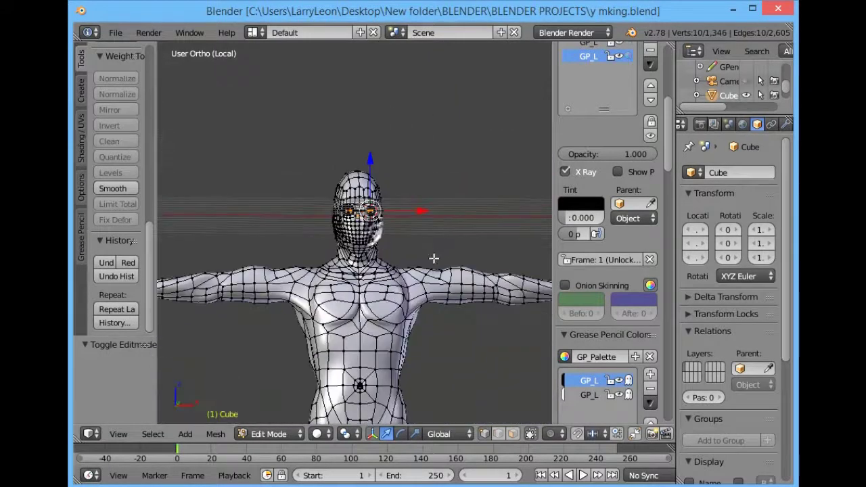
Switch the muscled figure to Object Mode and examine it up close and from behind.
{"action": "left_click", "coordinate": [269, 434]}
{"action": "left_click", "coordinate": [271, 418]}
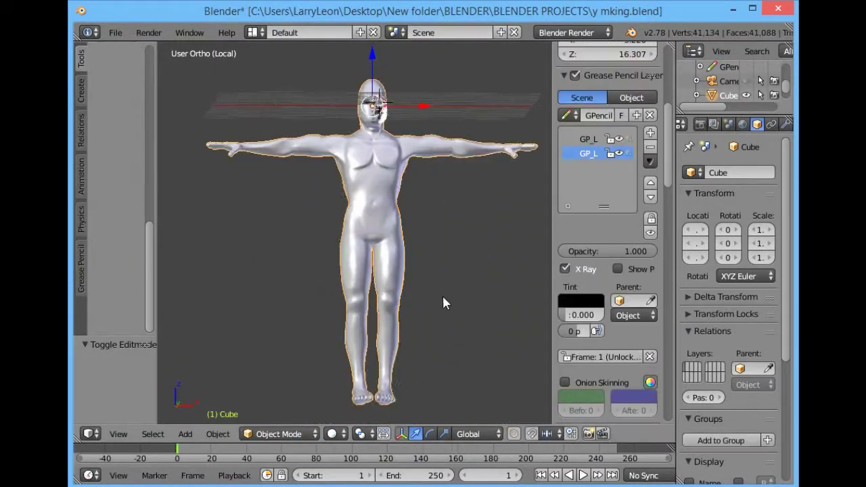
{"action": "scroll", "coordinate": [443, 297], "scroll_direction": "up", "scroll_amount": 4}
{"action": "scroll", "coordinate": [427, 366], "scroll_direction": "up", "scroll_amount": 5}
{"action": "middle_click_drag", "start_coordinate": [412, 316], "coordinate": [452, 342], "text": "shift"}
{"action": "scroll", "coordinate": [454, 348], "scroll_direction": "down", "scroll_amount": 6}
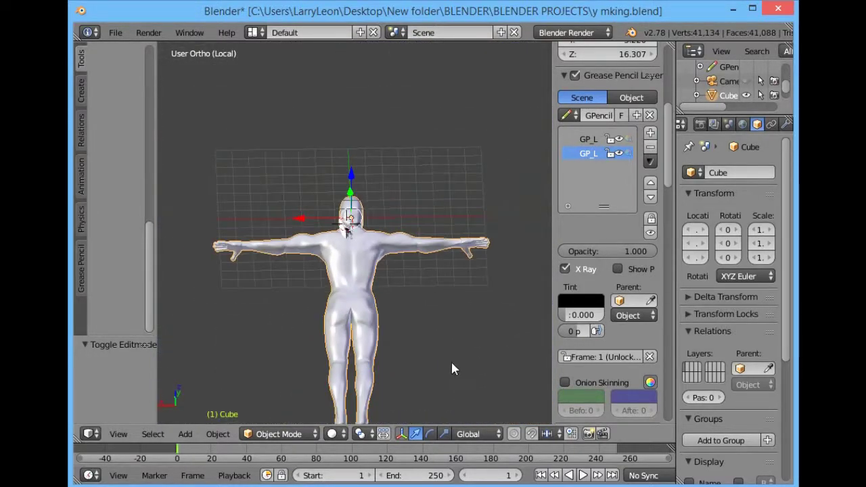
Open 99. 13.blend from the BLENDER PROJECTS folder and view its isolated mesh part.
{"action": "left_click", "coordinate": [115, 33]}
{"action": "left_click", "coordinate": [129, 63]}
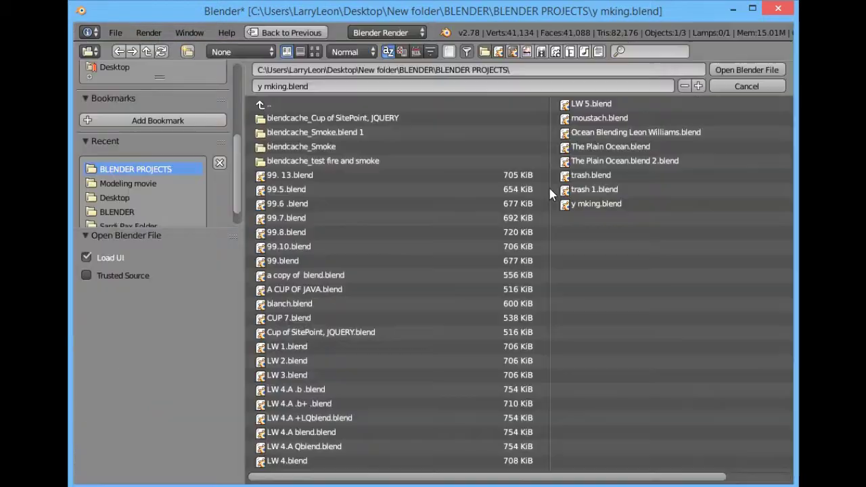
{"action": "left_click", "coordinate": [605, 189]}
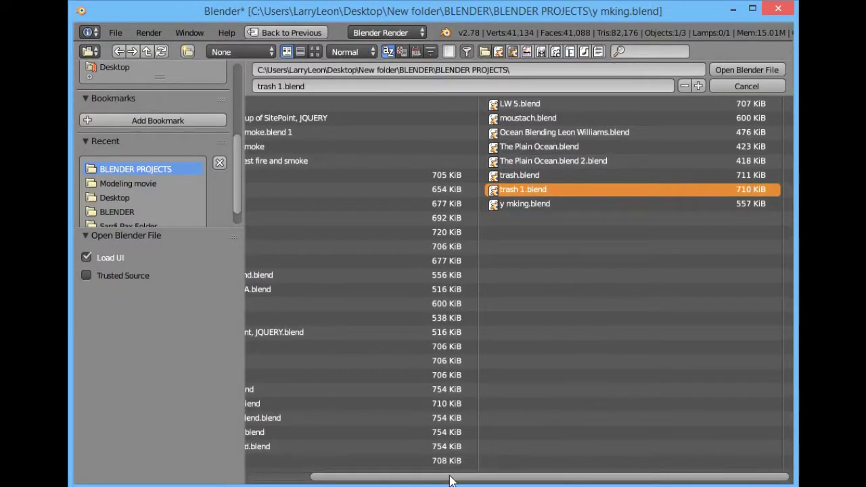
{"action": "left_click_drag", "start_coordinate": [453, 480], "coordinate": [391, 480]}
{"action": "left_click", "coordinate": [724, 71]}
{"action": "scroll", "coordinate": [406, 207], "scroll_direction": "down", "scroll_amount": 2}
{"action": "middle_click_drag", "start_coordinate": [406, 207], "coordinate": [379, 190]}
Open 99.5.blend, switch the figure to Object Mode and examine its smooth body.
{"action": "left_click", "coordinate": [101, 32]}
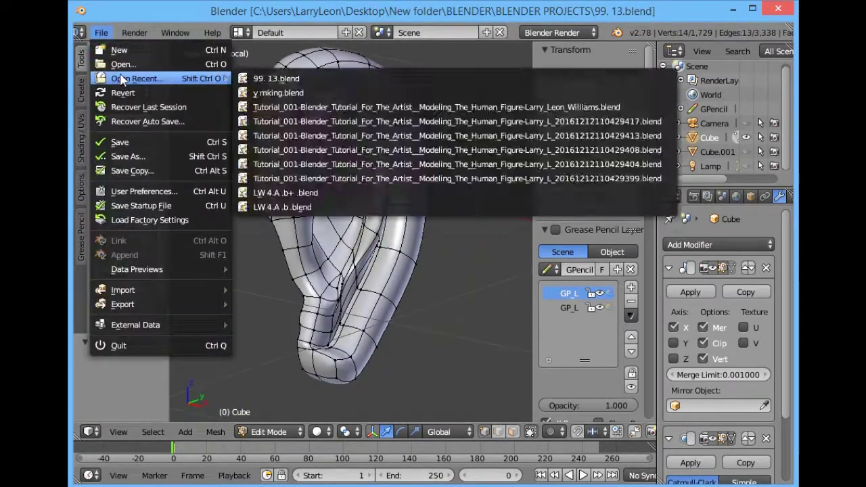
{"action": "left_click", "coordinate": [110, 64]}
{"action": "left_click", "coordinate": [752, 70]}
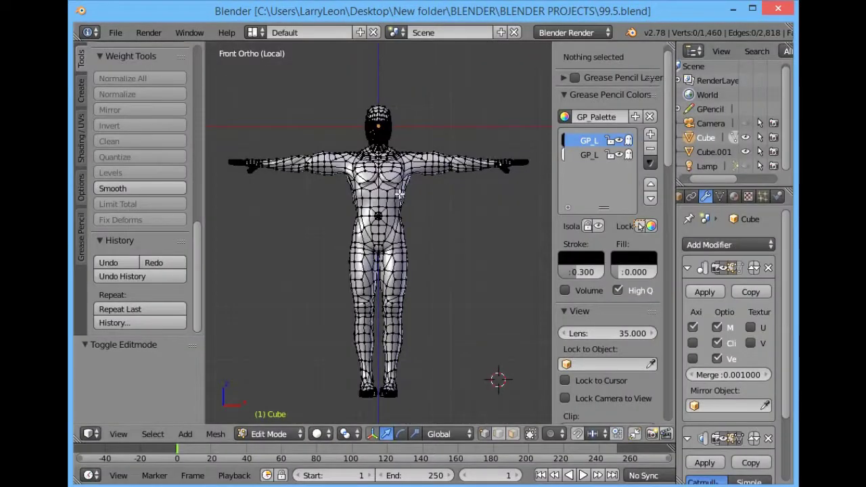
{"action": "key", "text": "Tab"}
{"action": "middle_click_drag", "start_coordinate": [269, 442], "coordinate": [427, 300]}
{"action": "scroll", "coordinate": [491, 285], "scroll_direction": "up", "scroll_amount": 2}
{"action": "middle_click_drag", "start_coordinate": [457, 192], "coordinate": [429, 312]}
{"action": "scroll", "coordinate": [433, 291], "scroll_direction": "up", "scroll_amount": 2}
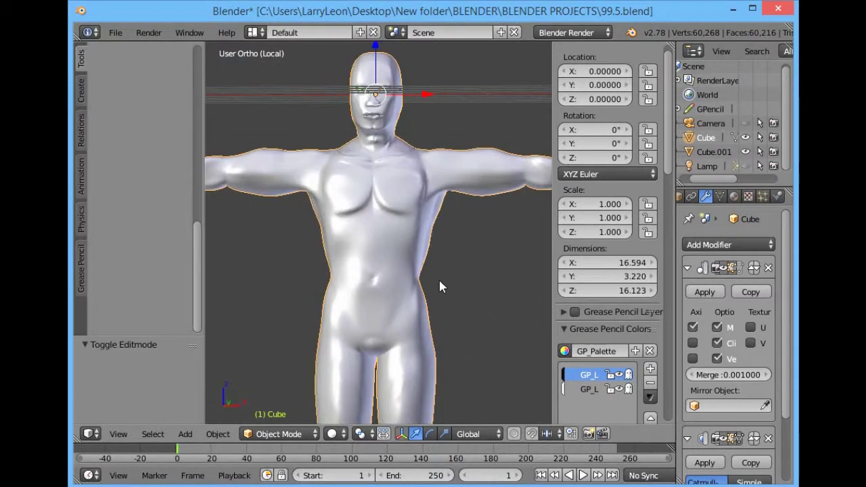
Show the figure in front orthographic view and deselect it.
{"action": "key", "text": "KP_1"}
{"action": "key", "text": "KP_5"}
{"action": "key", "text": "KP_5"}
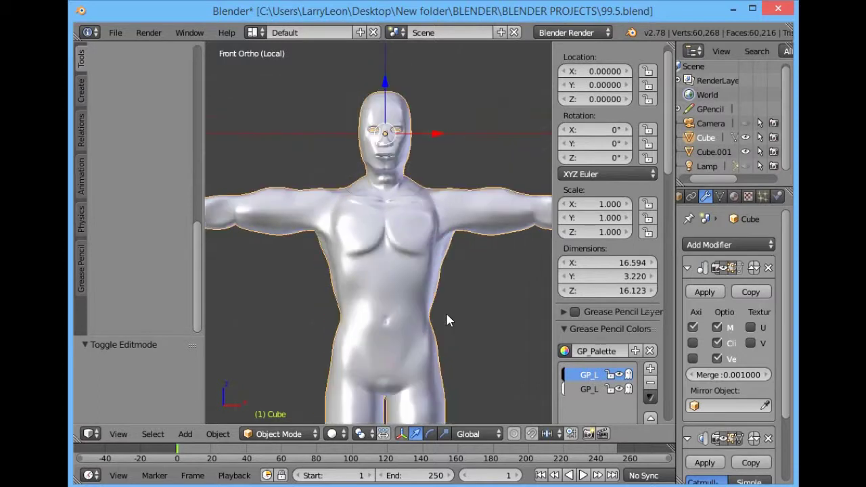
{"action": "key", "text": "a"}
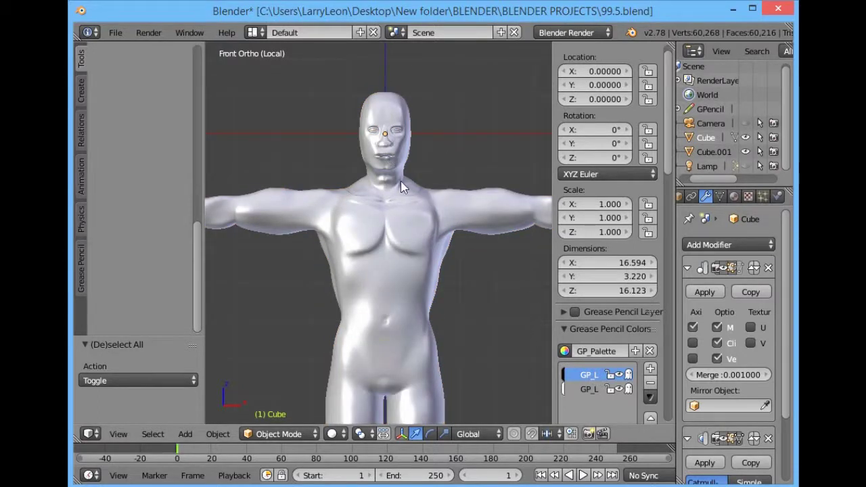
Open 99.6 .blend and examine the detailed face, then the whole body.
{"action": "left_click", "coordinate": [115, 33]}
{"action": "left_click", "coordinate": [119, 63]}
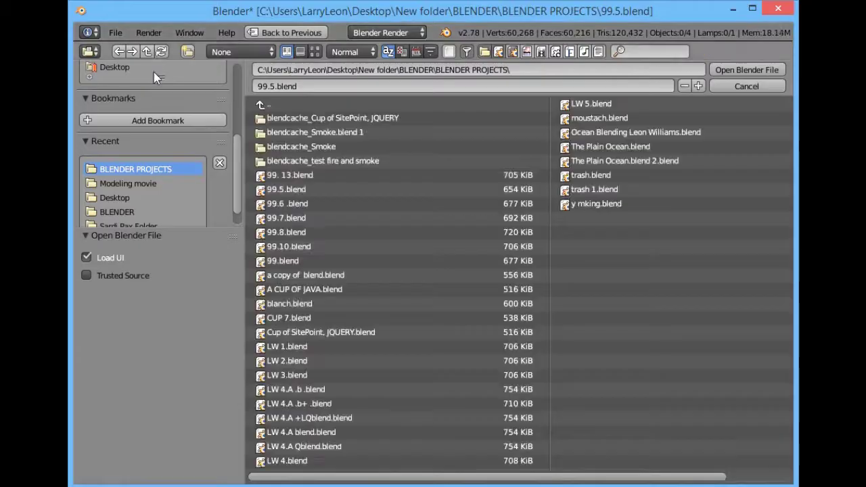
{"action": "left_click", "coordinate": [747, 69]}
{"action": "middle_click_drag", "start_coordinate": [399, 123], "coordinate": [330, 339]}
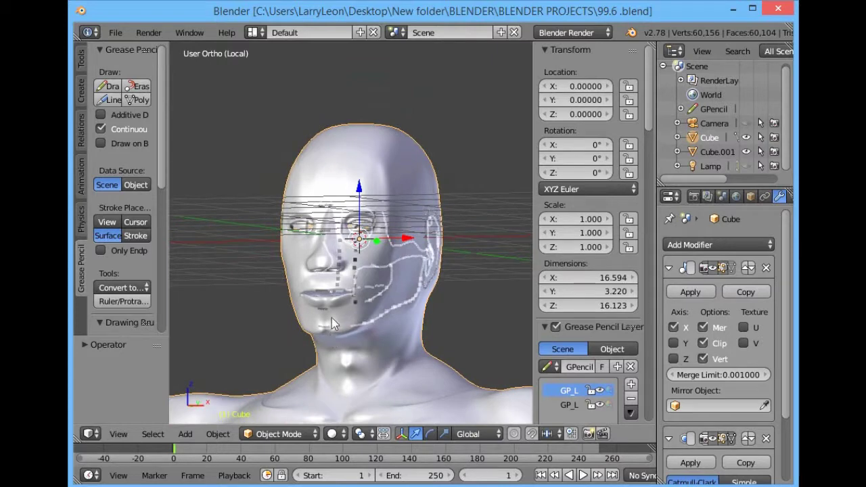
{"action": "middle_click_drag", "start_coordinate": [472, 274], "coordinate": [338, 385]}
{"action": "scroll", "coordinate": [345, 293], "scroll_direction": "down", "scroll_amount": 2}
{"action": "scroll", "coordinate": [345, 289], "scroll_direction": "down", "scroll_amount": 5}
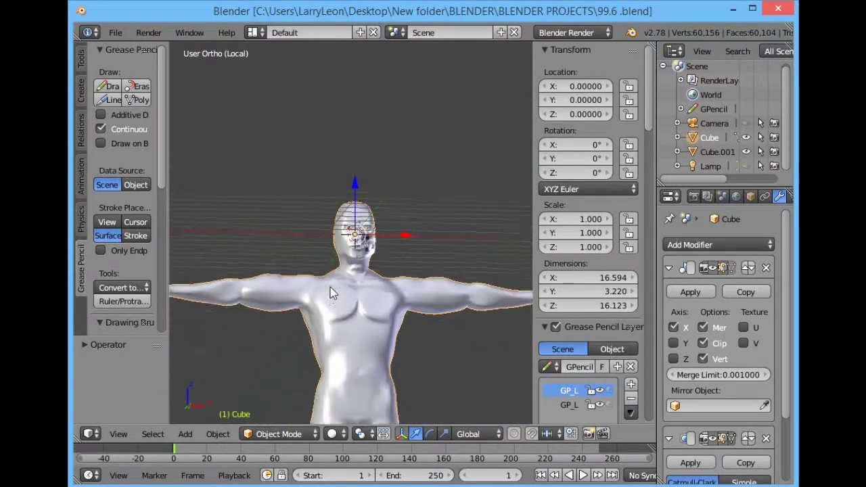
Open the next project file after 99.6 .blend and view its model from another angle.
{"action": "left_click", "coordinate": [115, 33]}
{"action": "mouse_move", "coordinate": [135, 80]}
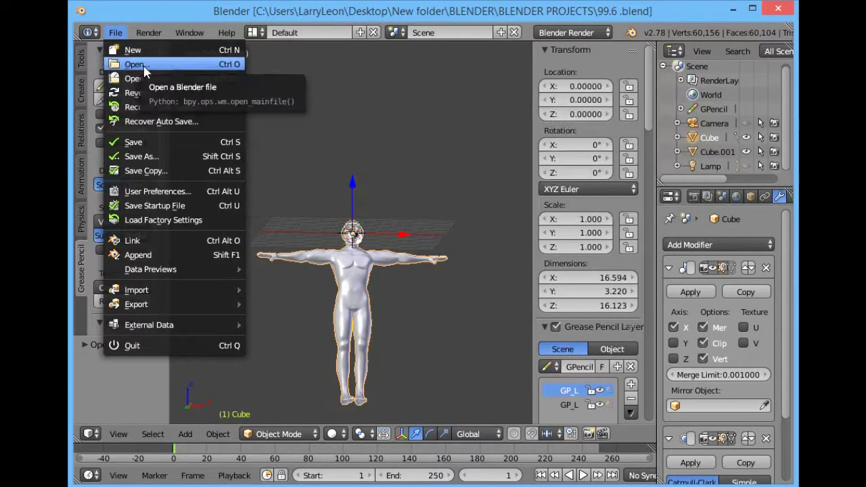
{"action": "left_click", "coordinate": [134, 64]}
{"action": "left_click", "coordinate": [742, 71]}
{"action": "middle_click_drag", "start_coordinate": [486, 151], "coordinate": [427, 285]}
{"action": "left_click_drag", "start_coordinate": [421, 288], "coordinate": [437, 290]}
Open 99.8.blend and examine the wireframe head, ears and upper body.
{"action": "left_click", "coordinate": [149, 33]}
{"action": "left_click", "coordinate": [116, 33]}
{"action": "left_click", "coordinate": [129, 62]}
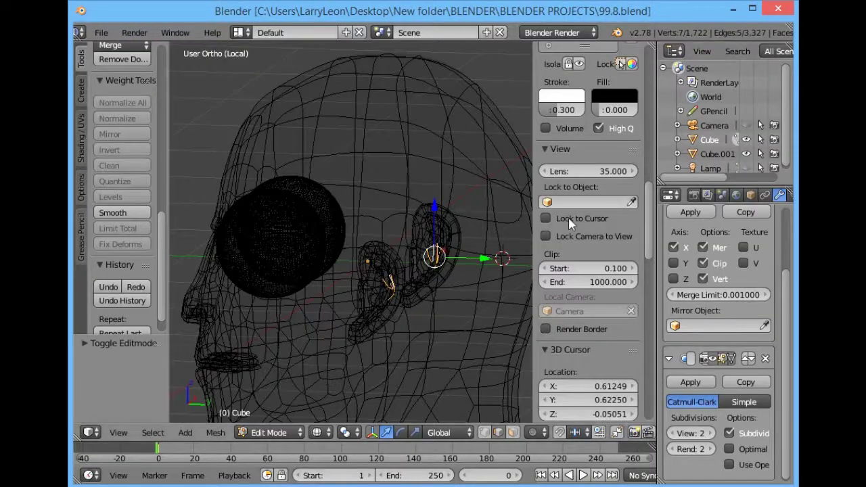
{"action": "middle_click_drag", "start_coordinate": [495, 307], "coordinate": [328, 227]}
{"action": "scroll", "coordinate": [300, 323], "scroll_direction": "down", "scroll_amount": 10}
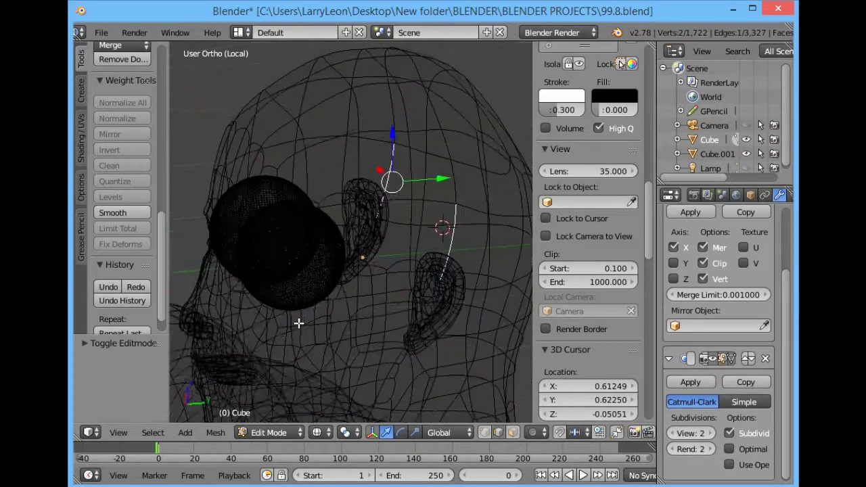
{"action": "middle_click_drag", "start_coordinate": [338, 286], "coordinate": [445, 240]}
{"action": "scroll", "coordinate": [444, 240], "scroll_direction": "up", "scroll_amount": 5}
{"action": "scroll", "coordinate": [398, 332], "scroll_direction": "up", "scroll_amount": 2}
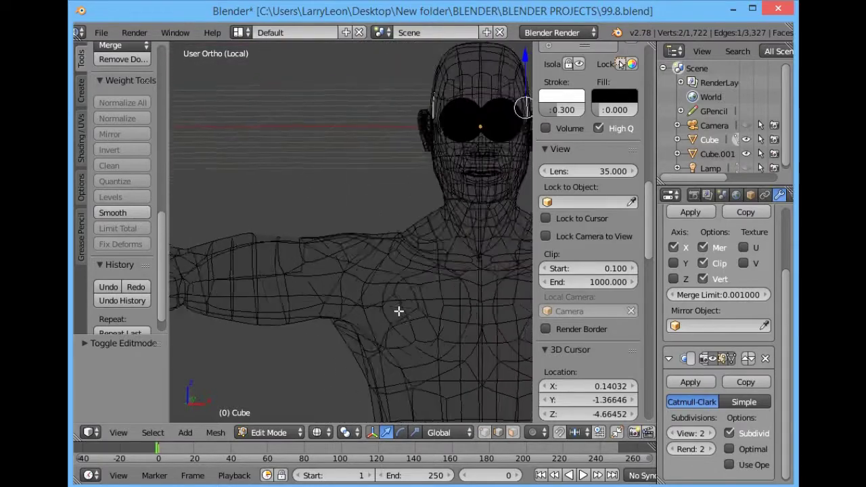
Examine the wireframe figure's upper body and overall proportions, and reopen 99.8.blend.
{"action": "middle_click_drag", "start_coordinate": [397, 310], "coordinate": [296, 239]}
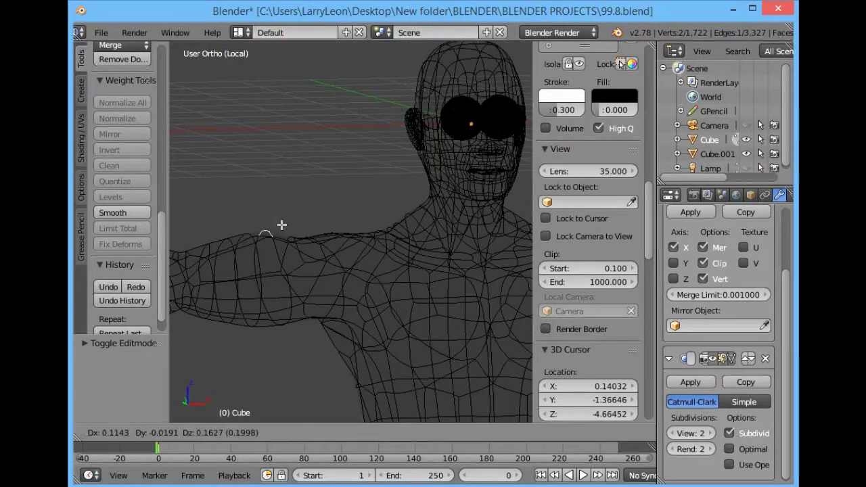
{"action": "scroll", "coordinate": [483, 314], "scroll_direction": "down", "scroll_amount": 4}
{"action": "middle_click_drag", "start_coordinate": [391, 324], "coordinate": [445, 294]}
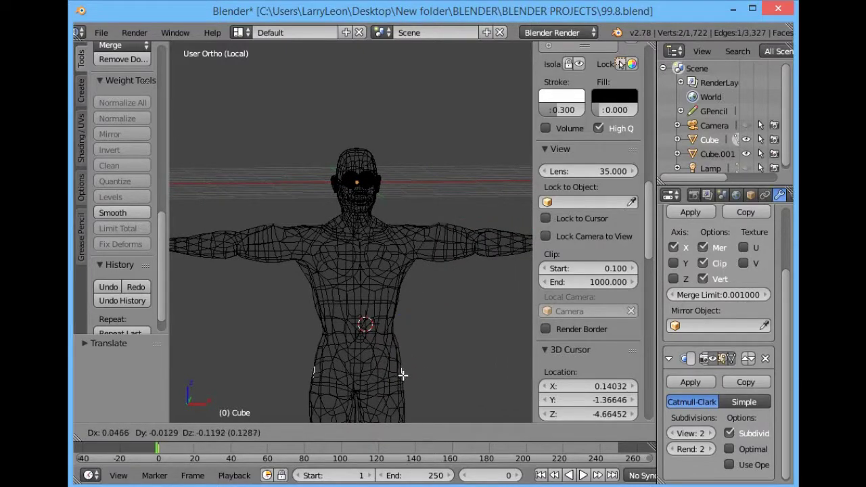
{"action": "left_click", "coordinate": [101, 32]}
{"action": "left_click", "coordinate": [113, 64]}
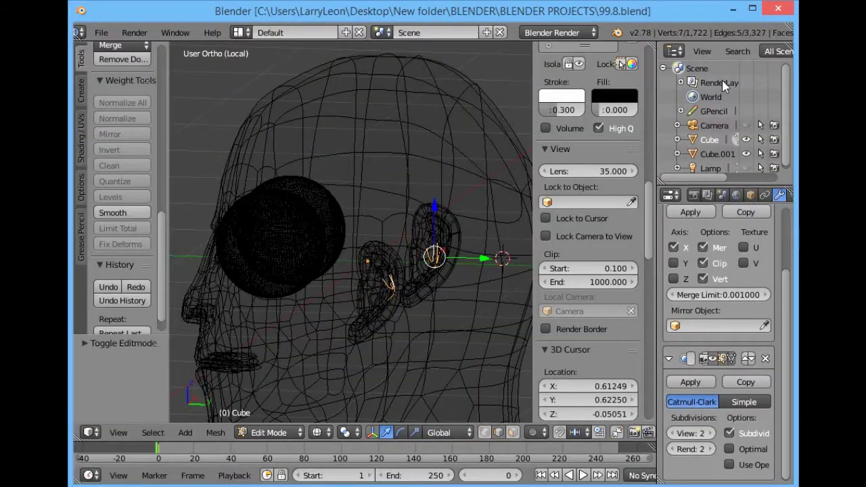
Open 99.10.blend and examine the detailed ear mesh from another angle.
{"action": "left_click", "coordinate": [101, 32]}
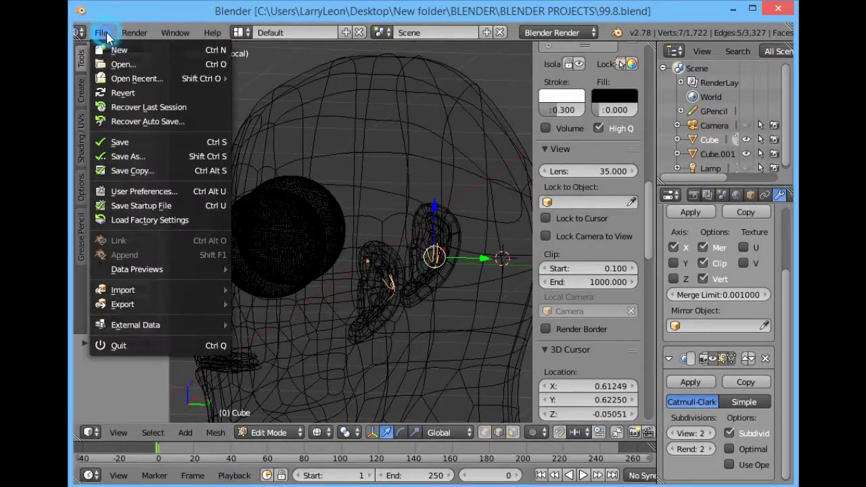
{"action": "left_click", "coordinate": [112, 64]}
{"action": "left_click", "coordinate": [295, 247]}
{"action": "left_click", "coordinate": [747, 70]}
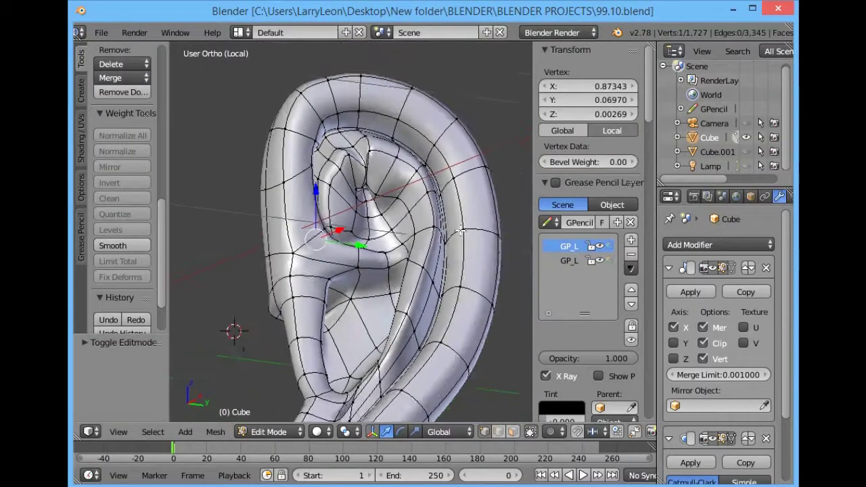
{"action": "scroll", "coordinate": [454, 226], "scroll_direction": "down", "scroll_amount": 2}
{"action": "middle_click_drag", "start_coordinate": [437, 289], "coordinate": [376, 334]}
Open 99.blend and examine the smooth-shaded head with its grease pencil ear sketch.
{"action": "left_click", "coordinate": [101, 33]}
{"action": "left_click", "coordinate": [114, 64]}
{"action": "left_click", "coordinate": [298, 262]}
{"action": "left_click", "coordinate": [746, 69]}
{"action": "scroll", "coordinate": [396, 217], "scroll_direction": "down", "scroll_amount": 2}
{"action": "middle_click_drag", "start_coordinate": [306, 302], "coordinate": [344, 266]}
Open "a copy of blend.blend" and examine the body mesh down to the legs.
{"action": "left_click", "coordinate": [115, 32]}
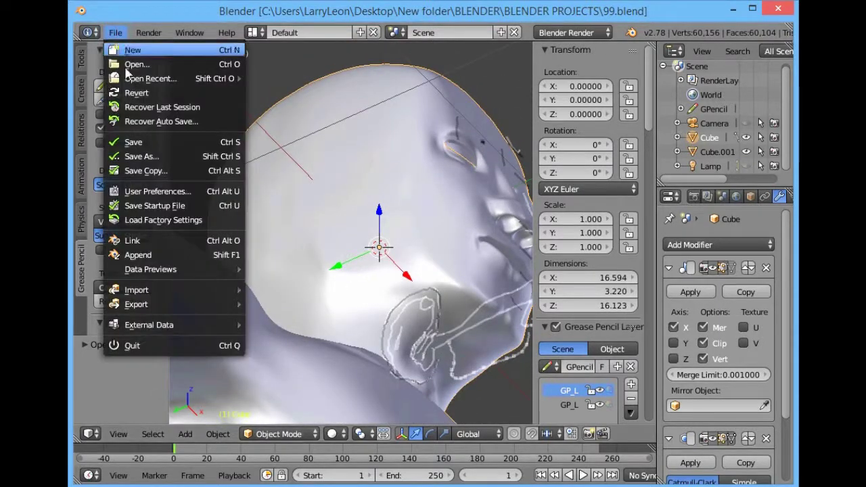
{"action": "left_click", "coordinate": [142, 64]}
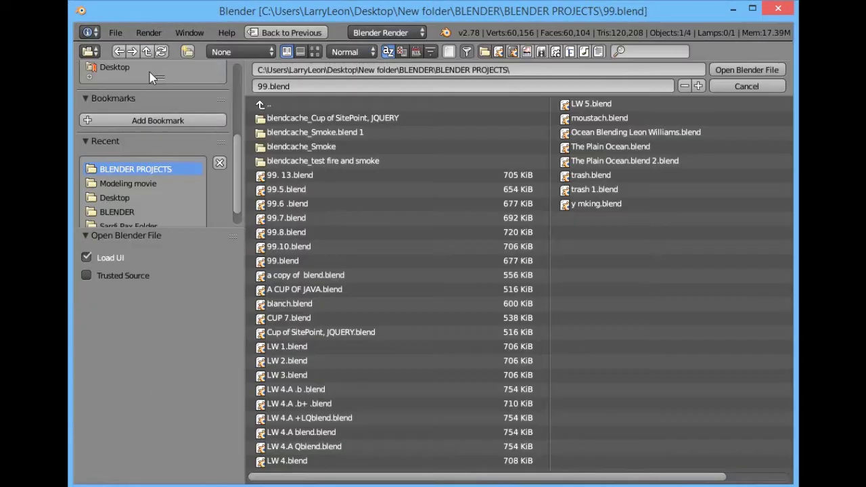
{"action": "left_click", "coordinate": [302, 278]}
{"action": "left_click", "coordinate": [767, 71]}
{"action": "scroll", "coordinate": [441, 217], "scroll_direction": "down", "scroll_amount": 3}
{"action": "middle_click_drag", "start_coordinate": [441, 217], "coordinate": [520, 295]}
{"action": "scroll", "coordinate": [460, 370], "scroll_direction": "down", "scroll_amount": 5}
{"action": "middle_click_drag", "start_coordinate": [443, 300], "coordinate": [428, 186], "text": "shift"}
{"action": "scroll", "coordinate": [428, 187], "scroll_direction": "down", "scroll_amount": 1}
{"action": "scroll", "coordinate": [402, 391], "scroll_direction": "down", "scroll_amount": 1}
{"action": "middle_click_drag", "start_coordinate": [402, 391], "coordinate": [437, 366]}
Try to reshape the knee area by adjusting its vertices, and undo the last change.
{"action": "scroll", "coordinate": [404, 393], "scroll_direction": "up", "scroll_amount": 2}
{"action": "scroll", "coordinate": [401, 409], "scroll_direction": "up", "scroll_amount": 4}
{"action": "right_click", "coordinate": [432, 366]}
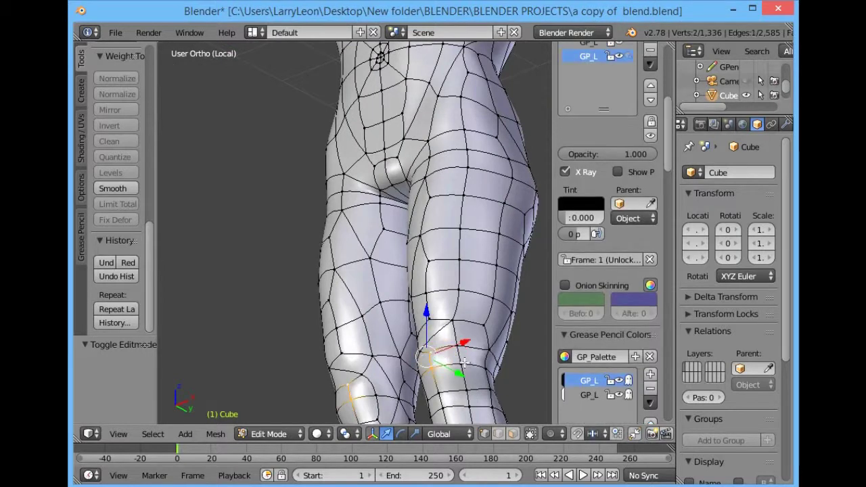
{"action": "left_click_drag", "start_coordinate": [450, 350], "coordinate": [469, 347]}
{"action": "middle_click_drag", "start_coordinate": [468, 347], "coordinate": [376, 307]}
{"action": "left_click", "coordinate": [106, 264]}
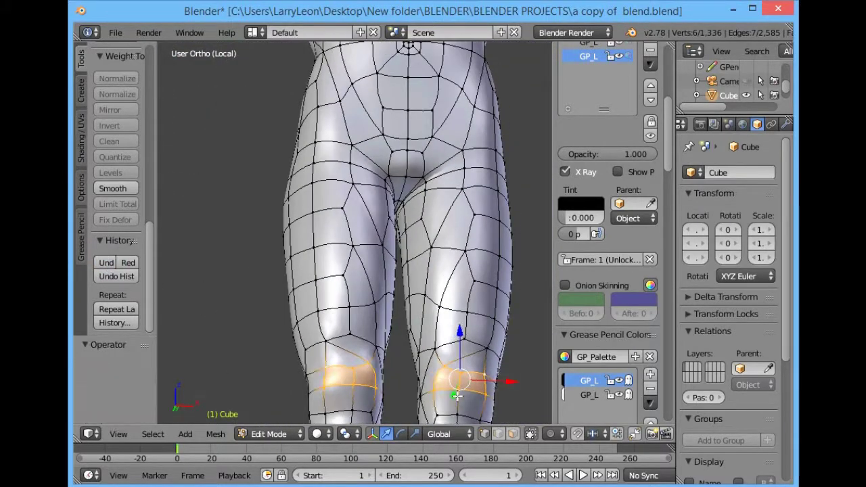
Move the selected knee vertices along the Y axis and check the shape from another angle.
{"action": "key", "text": "g"}
{"action": "key", "text": "y"}
{"action": "left_click", "coordinate": [463, 399]}
{"action": "middle_click_drag", "start_coordinate": [463, 400], "coordinate": [445, 314]}
Open blanch.blend to view the face mesh, and open CUP 7.blend.
{"action": "left_click", "coordinate": [115, 33]}
{"action": "left_click", "coordinate": [134, 65]}
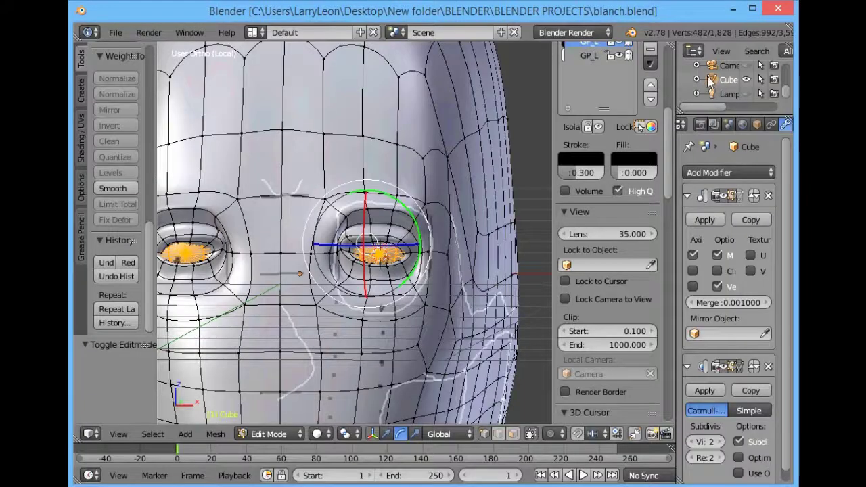
{"action": "scroll", "coordinate": [487, 228], "scroll_direction": "down", "scroll_amount": 6}
{"action": "left_click", "coordinate": [115, 32]}
{"action": "left_click", "coordinate": [134, 64]}
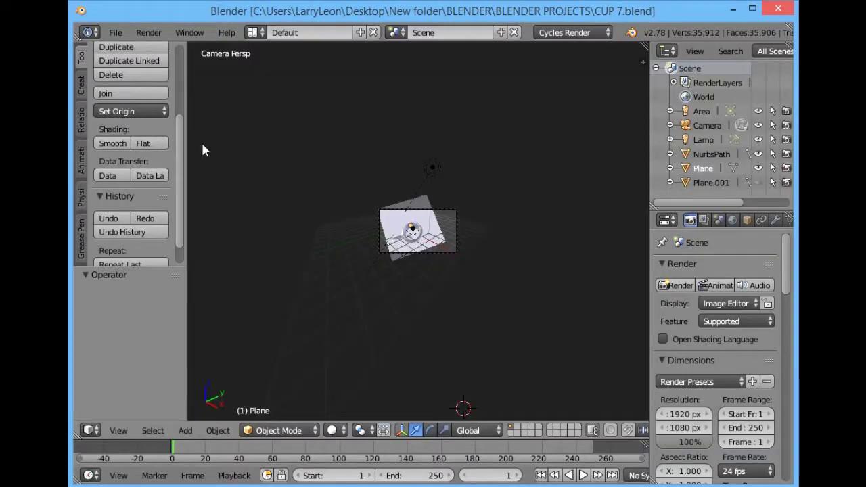
Open LW 1.blend to view its ear meshes, and open LW 2.blend.
{"action": "left_click", "coordinate": [115, 33]}
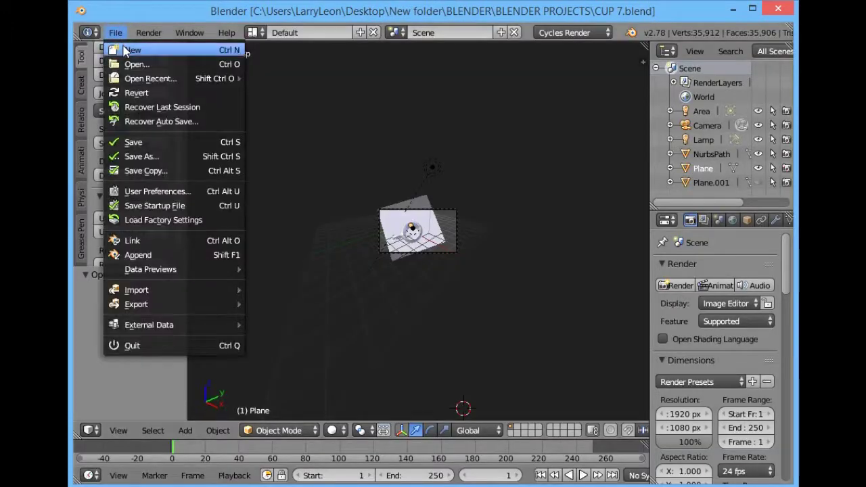
{"action": "left_click", "coordinate": [134, 64]}
{"action": "left_click", "coordinate": [747, 70]}
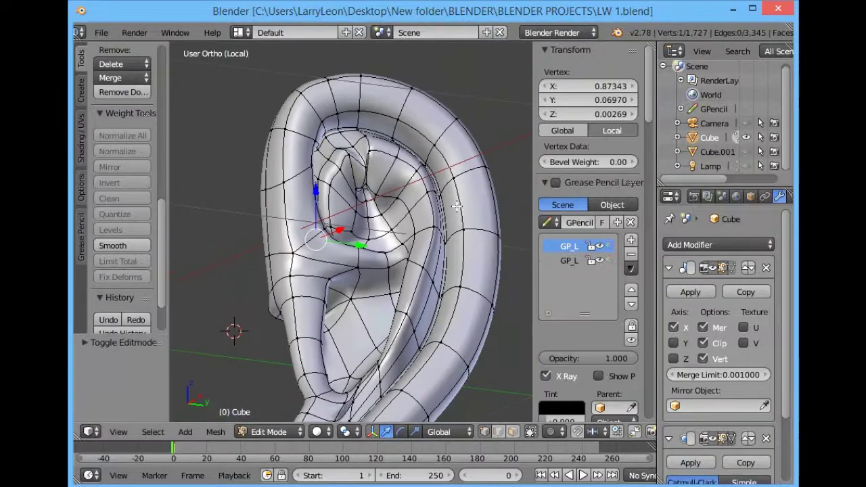
{"action": "left_click", "coordinate": [101, 32]}
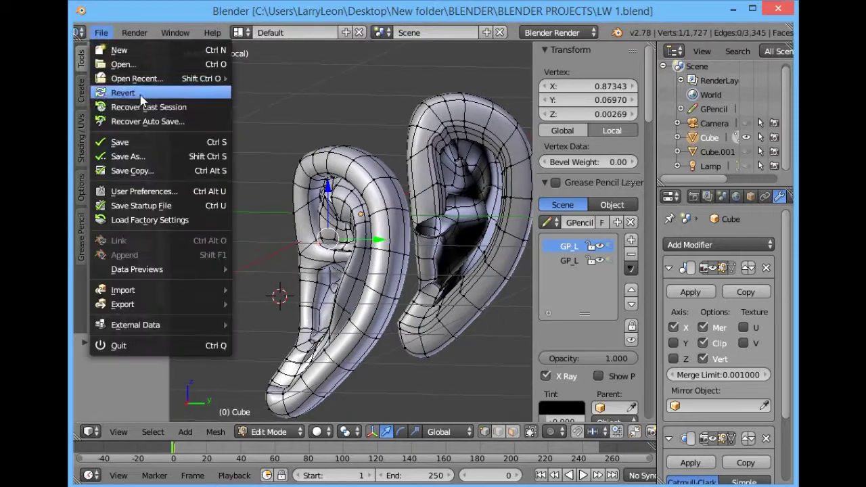
{"action": "left_click", "coordinate": [122, 64]}
{"action": "left_click", "coordinate": [714, 71]}
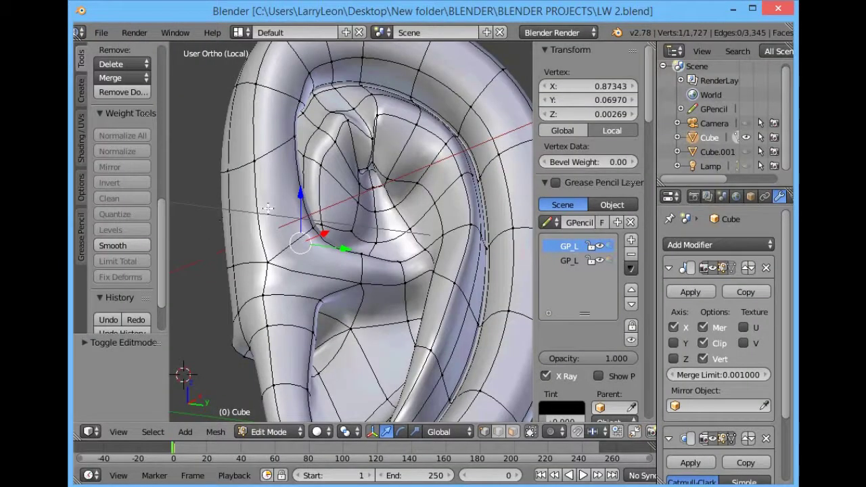
Open LW 3.blend and examine the ear mesh from the opposite side.
{"action": "left_click", "coordinate": [101, 33]}
{"action": "left_click", "coordinate": [122, 63]}
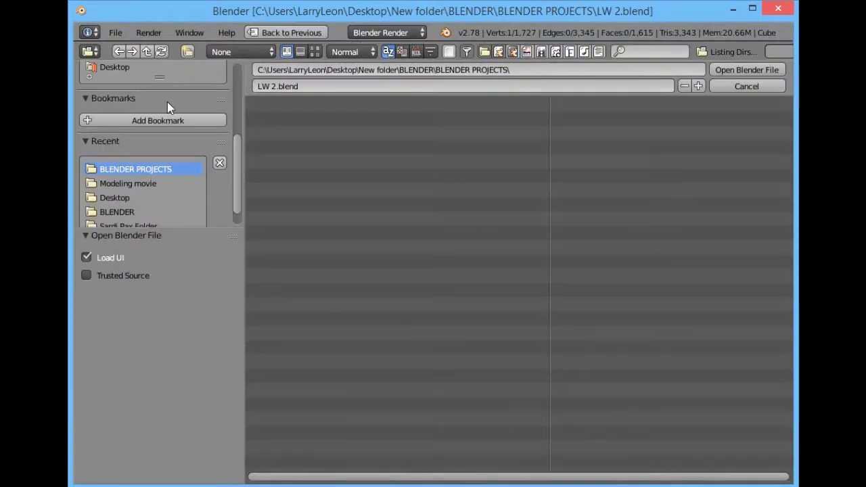
{"action": "left_click", "coordinate": [303, 404]}
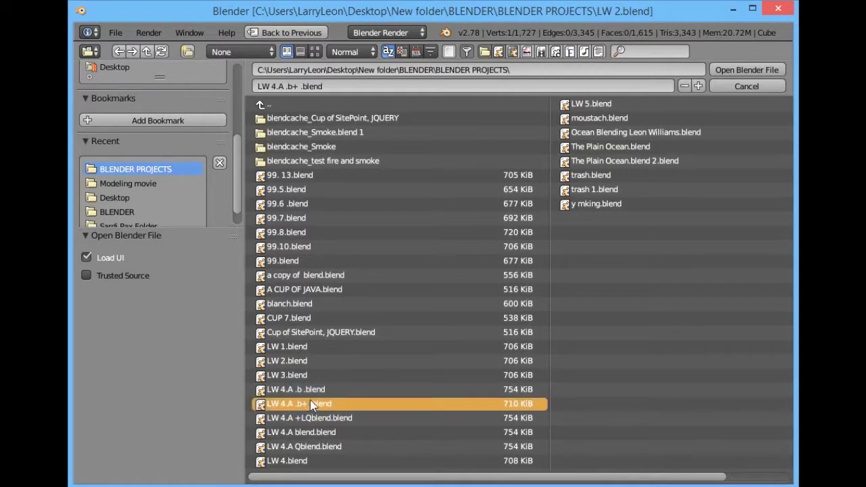
{"action": "left_click", "coordinate": [302, 375]}
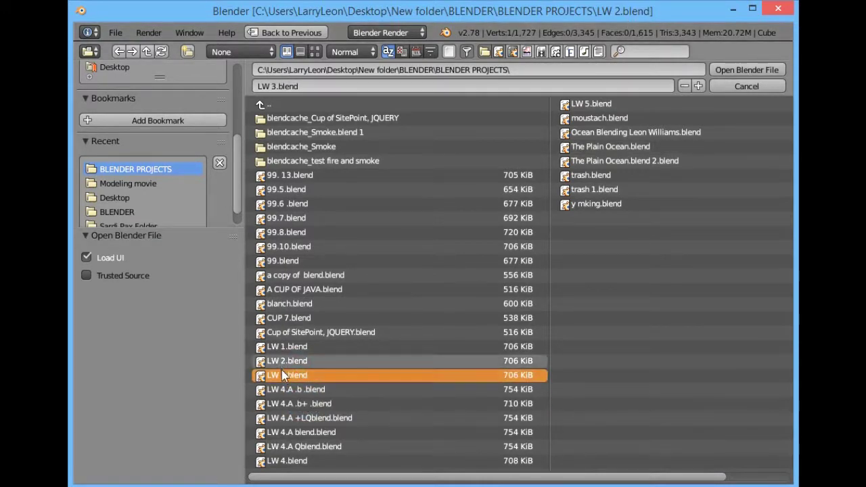
{"action": "left_click", "coordinate": [748, 70]}
{"action": "middle_click_drag", "start_coordinate": [476, 256], "coordinate": [257, 252]}
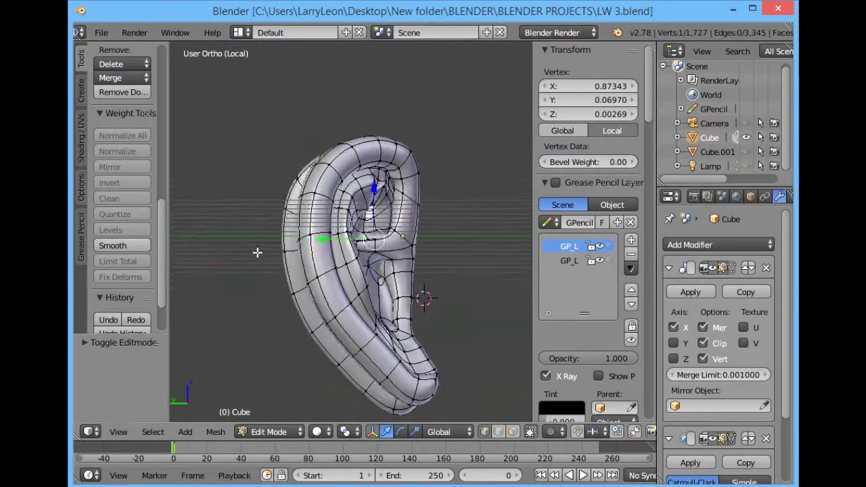
Open LW 4.A .b .blend and bring the fronts of the feet into view.
{"action": "left_click", "coordinate": [101, 33]}
{"action": "left_click", "coordinate": [116, 61]}
{"action": "left_click", "coordinate": [300, 390]}
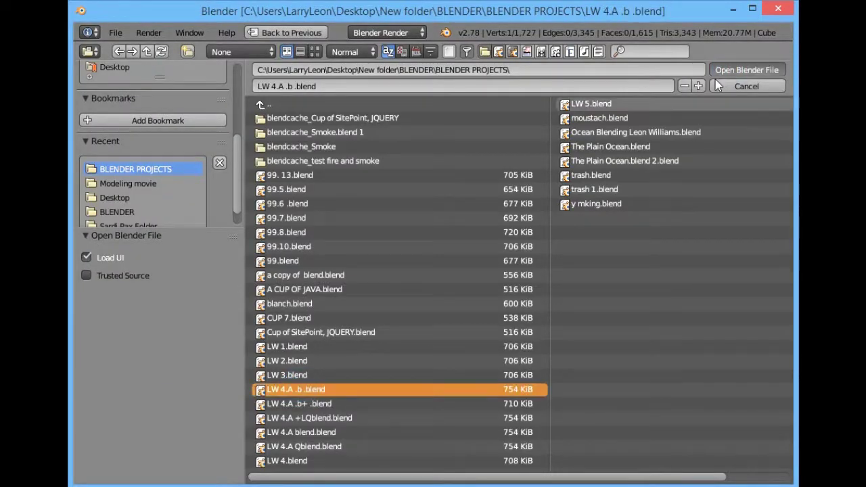
{"action": "left_click", "coordinate": [721, 71]}
{"action": "scroll", "coordinate": [399, 190], "scroll_direction": "down", "scroll_amount": 3}
{"action": "middle_click_drag", "start_coordinate": [458, 179], "coordinate": [493, 224]}
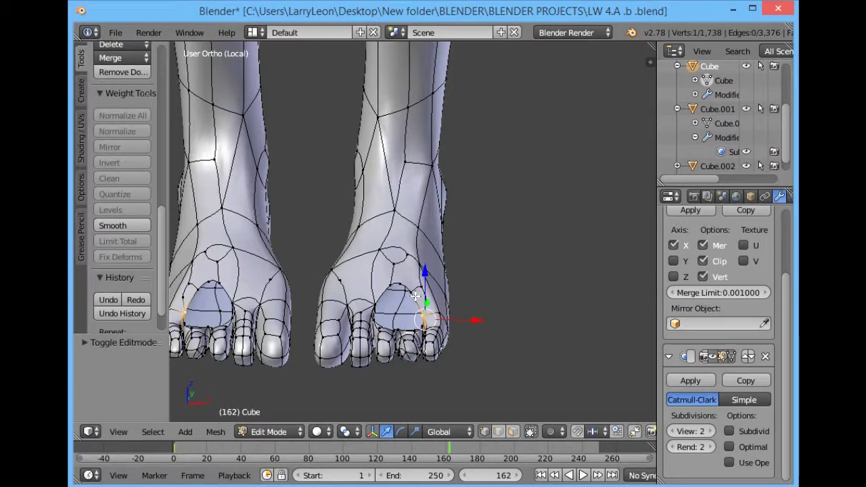
Extrude a vertex into the hole above the smaller toes, reposition it and join it to the surrounding mesh.
{"action": "key", "text": "e"}
{"action": "left_click", "coordinate": [391, 286]}
{"action": "key", "text": "g"}
{"action": "left_click", "coordinate": [396, 305]}
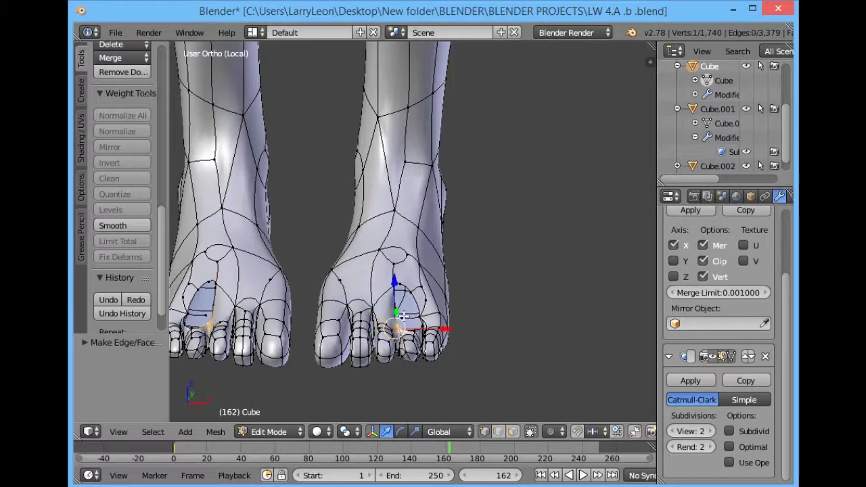
Extrude the rim of the hole above the fourth toe and dissolve the surplus vertices.
{"action": "scroll", "coordinate": [505, 290], "scroll_direction": "up", "scroll_amount": 5}
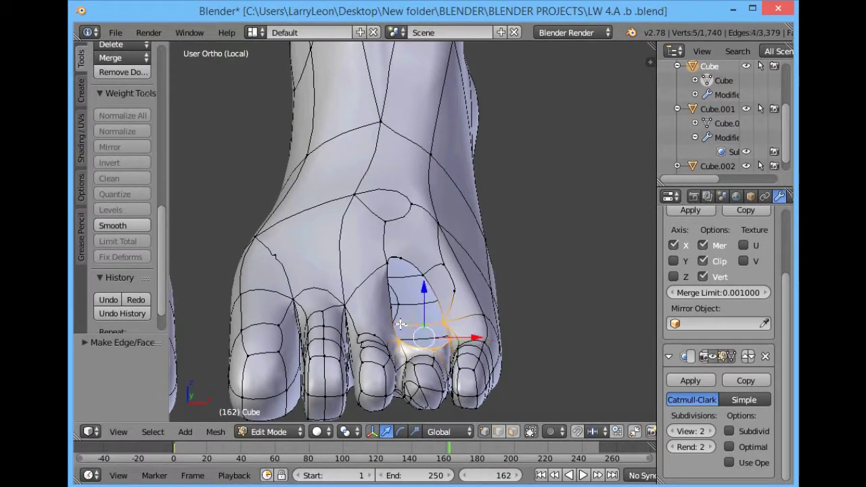
{"action": "key", "text": "e"}
{"action": "left_click", "coordinate": [404, 264]}
{"action": "key", "text": "x"}
{"action": "left_click", "coordinate": [380, 348]}
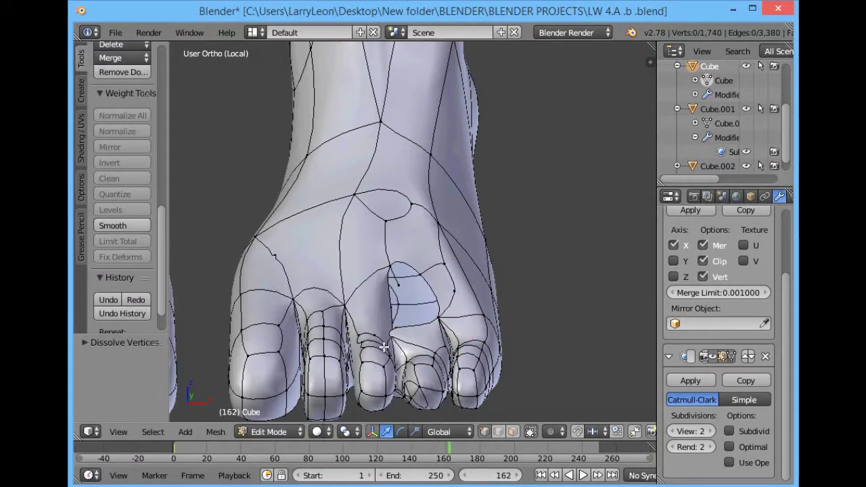
Reposition the vertices at the hole's lower rim near the fourth toe and dissolve the extra vertex.
{"action": "middle_click_drag", "start_coordinate": [402, 315], "coordinate": [433, 338]}
{"action": "key", "text": "g"}
{"action": "left_click", "coordinate": [439, 345]}
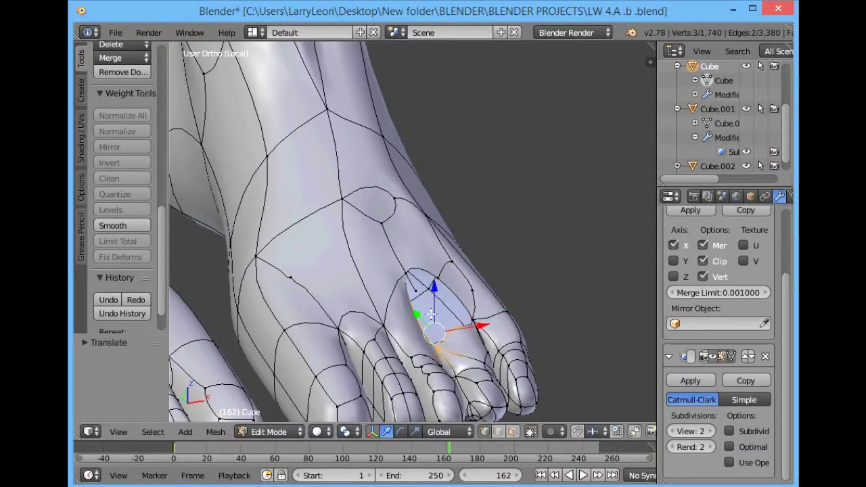
{"action": "key", "text": "x"}
{"action": "left_click", "coordinate": [416, 323]}
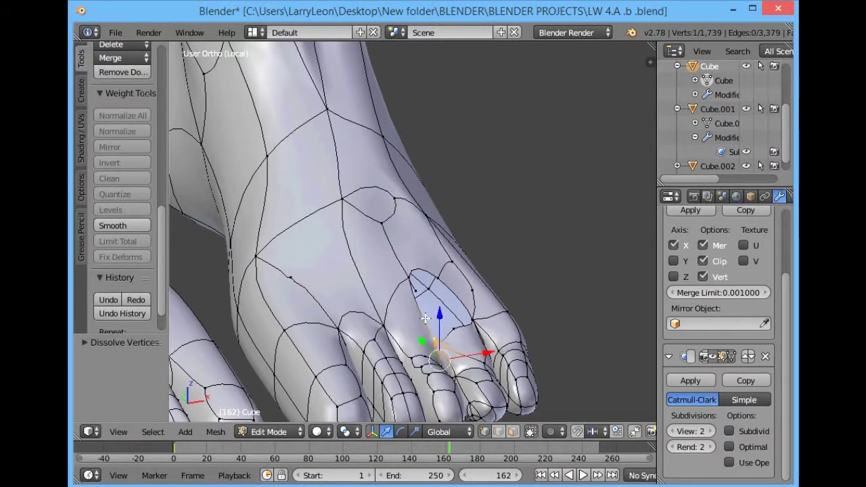
Undo the last edge/face creation and reposition the rim vertices of the hole above the fourth toe.
{"action": "middle_click_drag", "start_coordinate": [451, 324], "coordinate": [374, 333]}
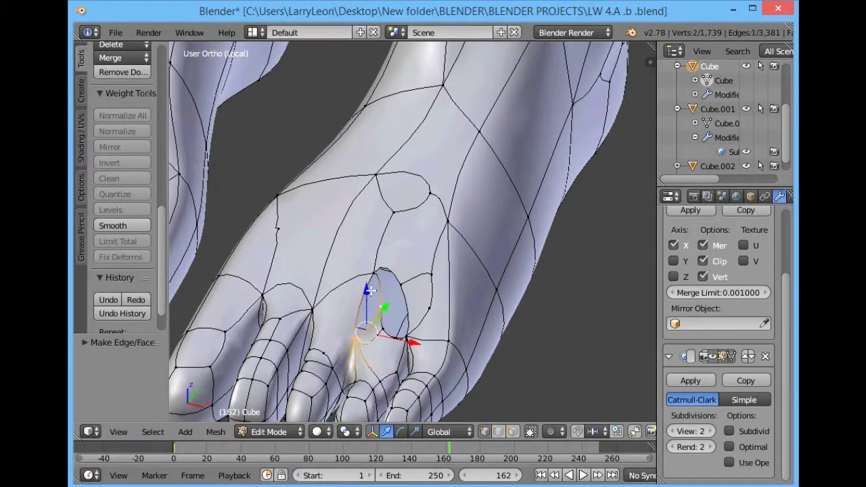
{"action": "left_click", "coordinate": [118, 300]}
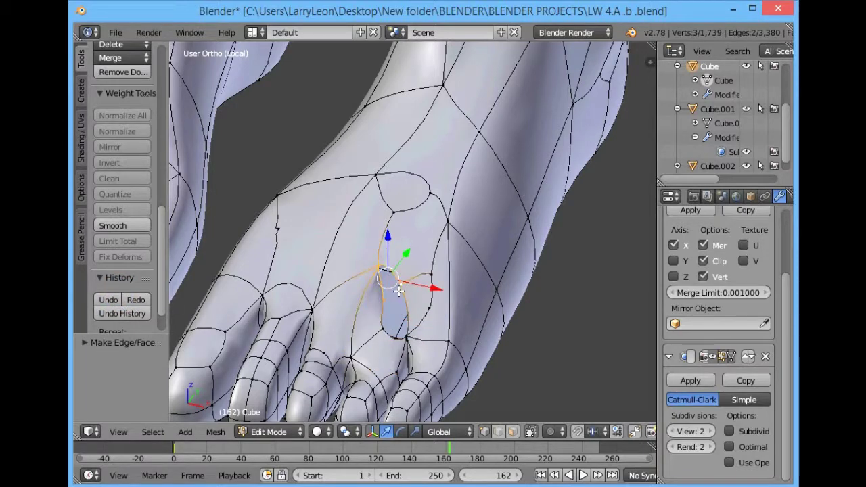
{"action": "key", "text": "g"}
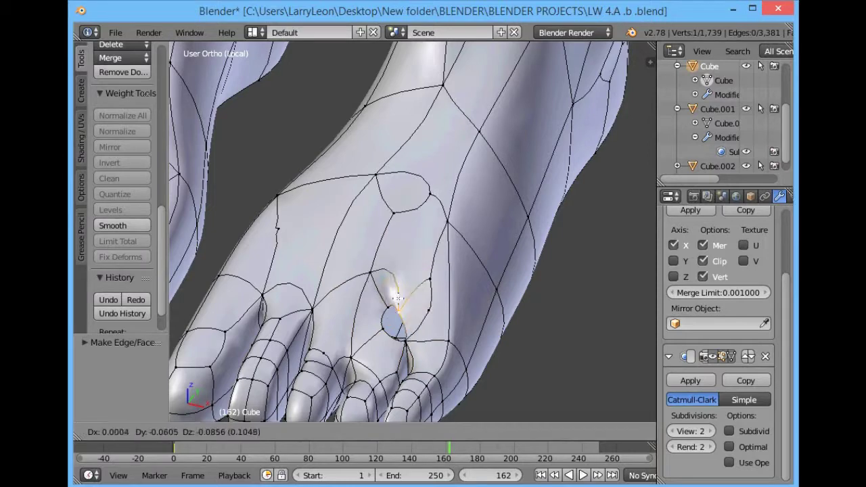
{"action": "left_click", "coordinate": [419, 296]}
{"action": "key", "text": "g"}
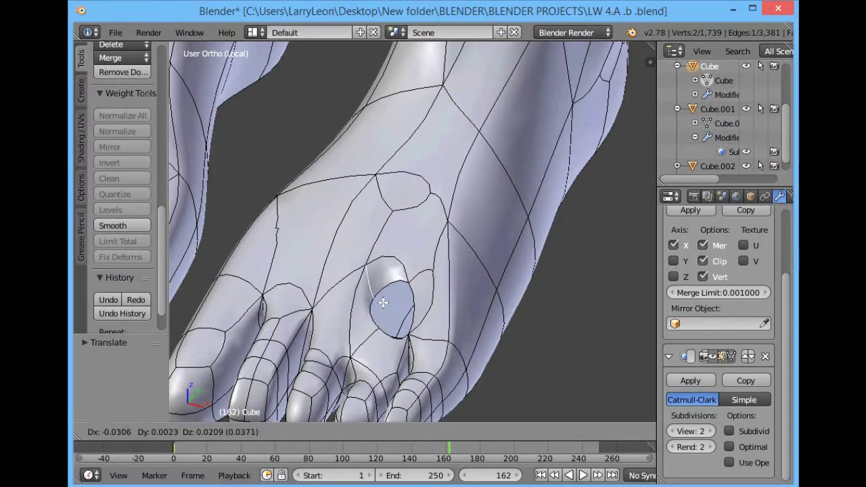
{"action": "left_click", "coordinate": [383, 337]}
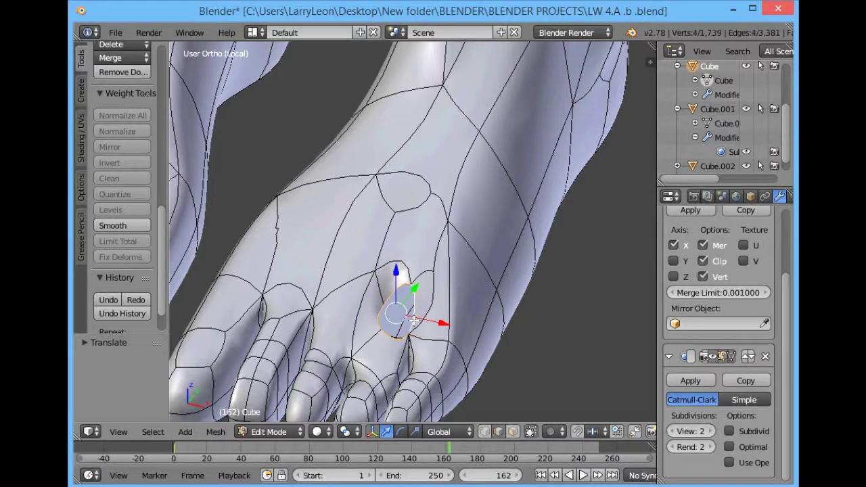
Shift the lower and side rim vertices to reshape the remaining hole above the fourth toe.
{"action": "key", "text": "g"}
{"action": "left_click", "coordinate": [369, 358]}
{"action": "key", "text": "g"}
{"action": "left_click", "coordinate": [518, 309]}
From the foot's outer side, reposition the vertices above the small toes and adjust one along the Z axis.
{"action": "middle_click_drag", "start_coordinate": [517, 309], "coordinate": [514, 264]}
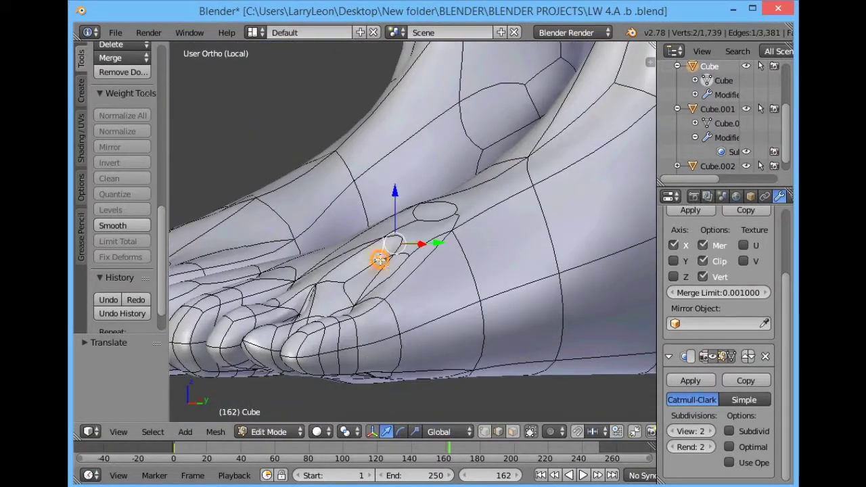
{"action": "key", "text": "g"}
{"action": "left_click", "coordinate": [391, 247]}
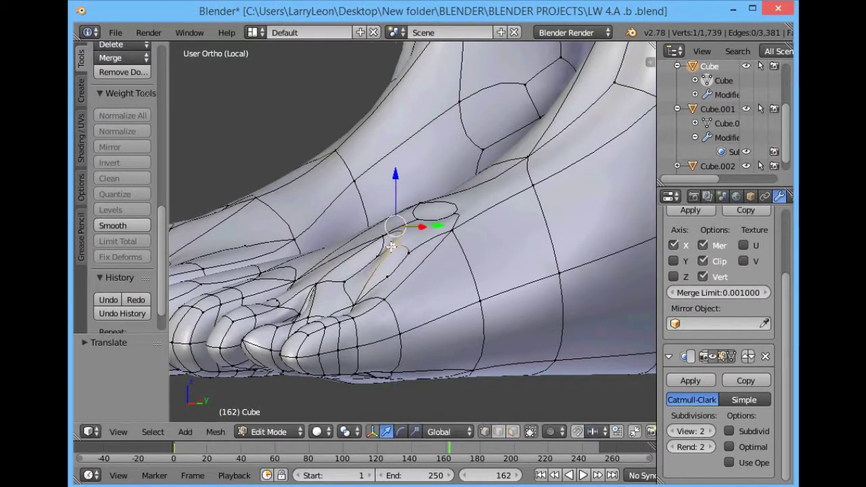
{"action": "key", "text": "g"}
{"action": "left_click", "coordinate": [389, 177]}
{"action": "key", "text": "g"}
{"action": "left_click", "coordinate": [377, 248]}
{"action": "key", "text": "g"}
{"action": "key", "text": "z"}
{"action": "left_click", "coordinate": [394, 187]}
From the front of the foot, move the vertices behind the fourth toe to even out the surface.
{"action": "middle_click_drag", "start_coordinate": [393, 187], "coordinate": [416, 290]}
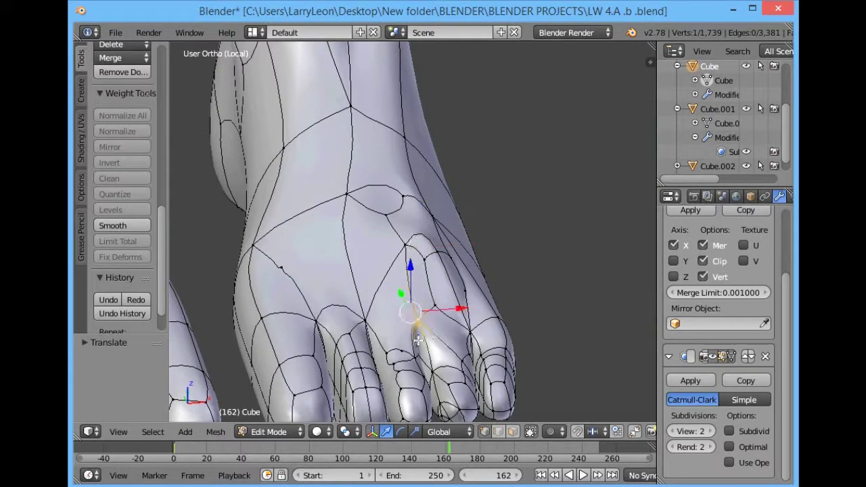
{"action": "key", "text": "g"}
{"action": "left_click", "coordinate": [442, 269]}
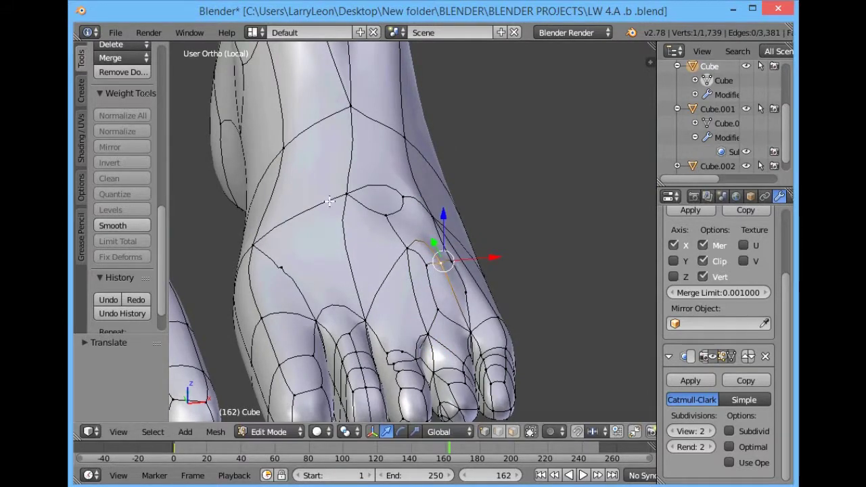
Leave the foot mesh and open the saved file LW 4.A .b+ .blend.
{"action": "right_click", "coordinate": [345, 88]}
{"action": "left_click", "coordinate": [115, 32]}
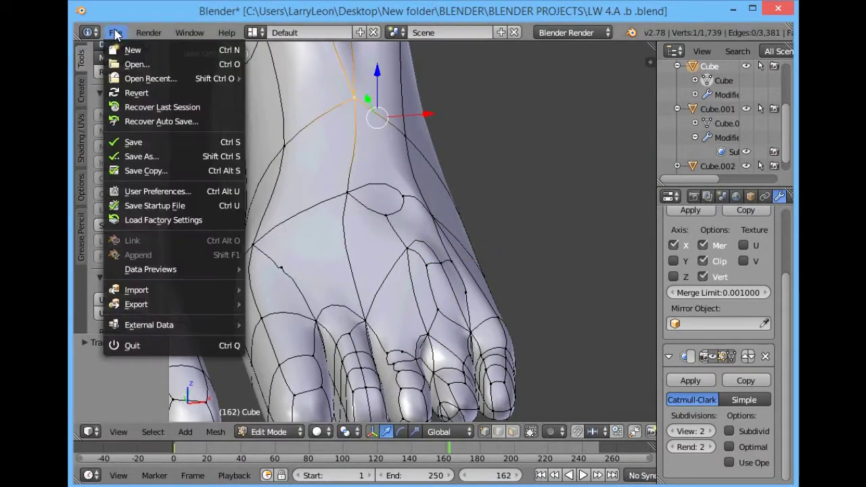
{"action": "left_click", "coordinate": [134, 65]}
{"action": "double_click", "coordinate": [303, 405]}
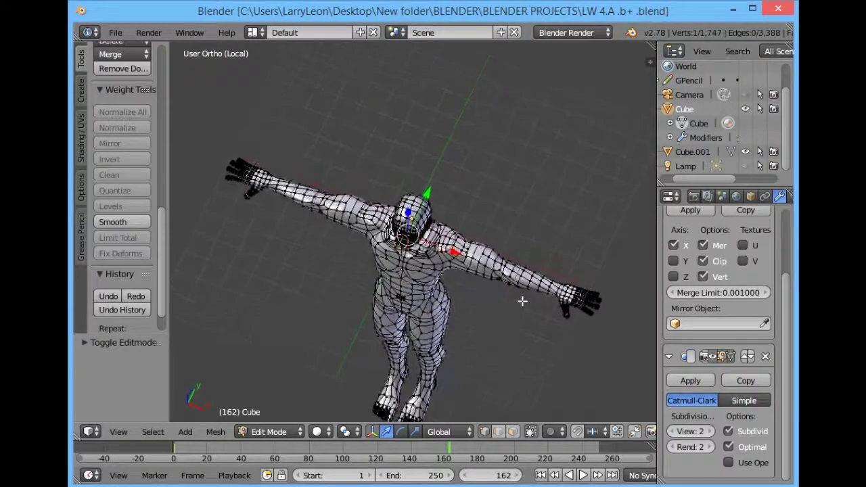
Examine the body mesh from the front, from the legs up to the head and face.
{"action": "middle_click_drag", "start_coordinate": [523, 301], "coordinate": [495, 270]}
{"action": "middle_click_drag", "start_coordinate": [474, 300], "coordinate": [519, 218]}
{"action": "scroll", "coordinate": [509, 276], "scroll_direction": "up", "scroll_amount": 4}
{"action": "scroll", "coordinate": [509, 276], "scroll_direction": "up", "scroll_amount": 5}
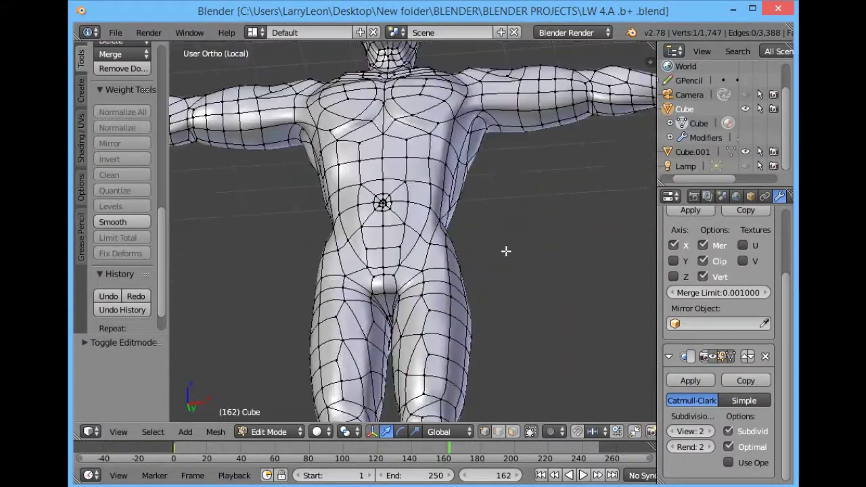
{"action": "scroll", "coordinate": [524, 265], "scroll_direction": "down", "scroll_amount": 6, "text": "shift"}
{"action": "scroll", "coordinate": [524, 266], "scroll_direction": "down", "scroll_amount": 2, "text": "ctrl"}
{"action": "scroll", "coordinate": [514, 319], "scroll_direction": "down", "scroll_amount": 5, "text": "ctrl"}
{"action": "scroll", "coordinate": [490, 273], "scroll_direction": "down", "scroll_amount": 5, "text": "shift"}
{"action": "scroll", "coordinate": [563, 311], "scroll_direction": "up", "scroll_amount": 3, "text": "ctrl"}
{"action": "scroll", "coordinate": [518, 399], "scroll_direction": "up", "scroll_amount": 3}
{"action": "scroll", "coordinate": [519, 399], "scroll_direction": "down", "scroll_amount": 1}
{"action": "scroll", "coordinate": [518, 399], "scroll_direction": "down", "scroll_amount": 3, "text": "shift"}
{"action": "scroll", "coordinate": [474, 236], "scroll_direction": "up", "scroll_amount": 3, "text": "shift"}
{"action": "scroll", "coordinate": [446, 79], "scroll_direction": "up", "scroll_amount": 3, "text": "shift"}
{"action": "scroll", "coordinate": [447, 79], "scroll_direction": "up", "scroll_amount": 2}
{"action": "scroll", "coordinate": [447, 78], "scroll_direction": "up", "scroll_amount": 8, "text": "shift"}
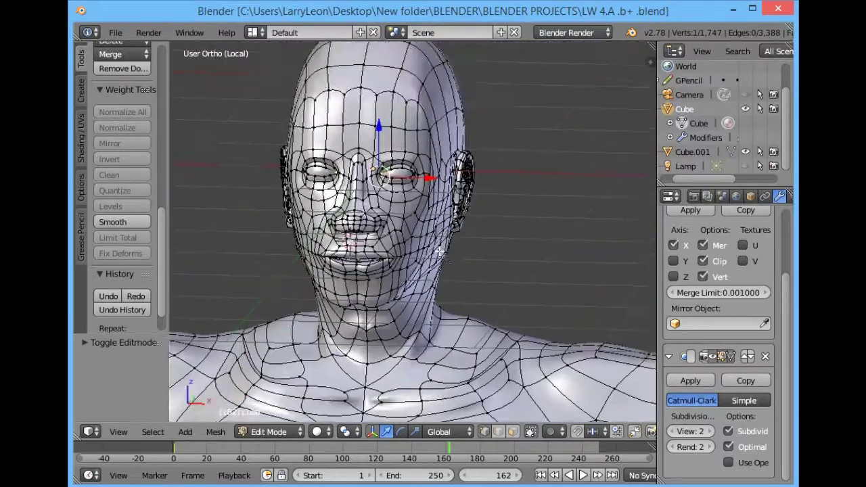
{"action": "middle_click_drag", "start_coordinate": [446, 79], "coordinate": [517, 294]}
{"action": "scroll", "coordinate": [517, 294], "scroll_direction": "down", "scroll_amount": 2}
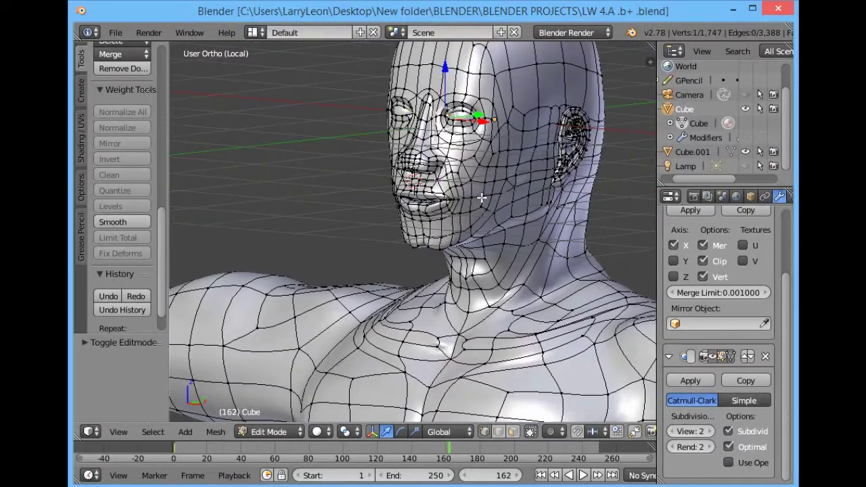
View the head and ear from the side in Object Mode.
{"action": "key", "text": "Tab"}
{"action": "middle_click_drag", "start_coordinate": [563, 170], "coordinate": [433, 203]}
{"action": "scroll", "coordinate": [441, 268], "scroll_direction": "up", "scroll_amount": 2}
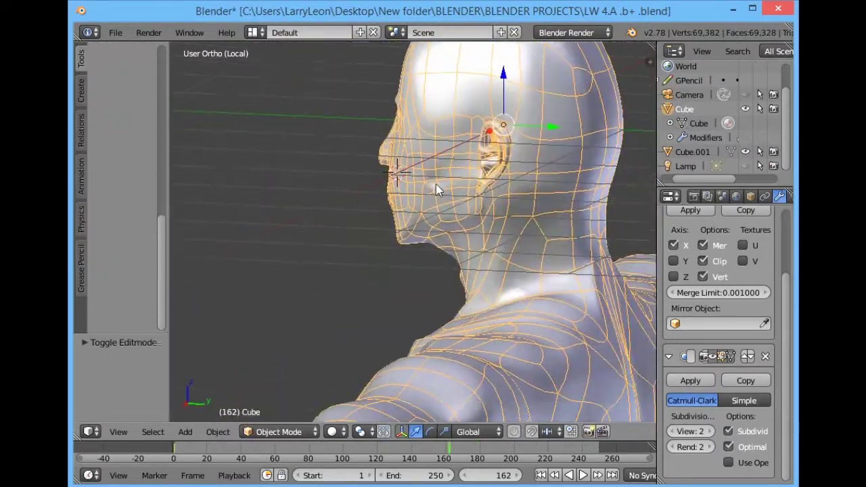
{"action": "middle_click_drag", "start_coordinate": [549, 226], "coordinate": [508, 193]}
{"action": "key", "text": "a"}
{"action": "middle_click_drag", "start_coordinate": [517, 126], "coordinate": [420, 203]}
{"action": "scroll", "coordinate": [433, 199], "scroll_direction": "up", "scroll_amount": 3}
Return the body to Edit Mode and nudge a single vertex near the ear.
{"action": "key", "text": "a"}
{"action": "left_click", "coordinate": [274, 432]}
{"action": "left_click", "coordinate": [278, 399]}
{"action": "left_click_drag", "start_coordinate": [408, 195], "coordinate": [395, 293]}
{"action": "middle_click_drag", "start_coordinate": [517, 197], "coordinate": [507, 171]}
{"action": "right_click", "coordinate": [418, 140]}
{"action": "left_click_drag", "start_coordinate": [418, 140], "coordinate": [413, 141]}
{"action": "middle_click_drag", "start_coordinate": [481, 174], "coordinate": [117, 89]}
{"action": "scroll", "coordinate": [117, 89], "scroll_direction": "down", "scroll_amount": 2}
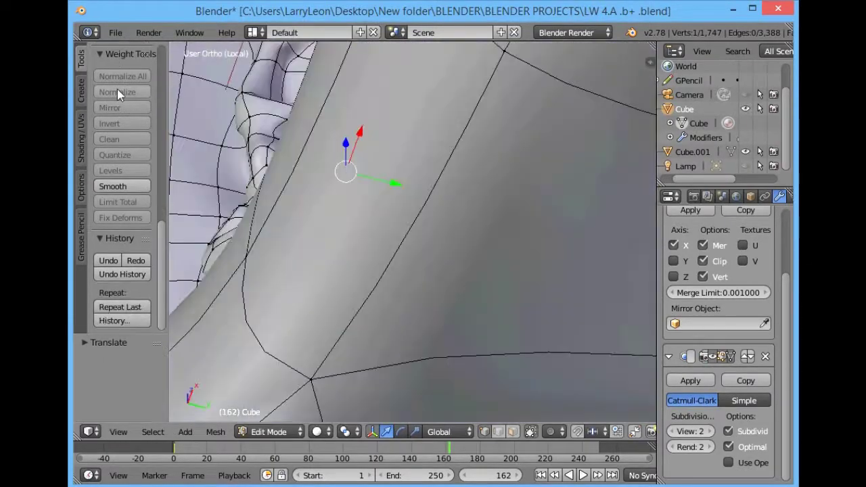
{"action": "scroll", "coordinate": [288, 180], "scroll_direction": "down", "scroll_amount": 8}
{"action": "middle_click_drag", "start_coordinate": [291, 182], "coordinate": [408, 277]}
{"action": "scroll", "coordinate": [409, 264], "scroll_direction": "up", "scroll_amount": 4}
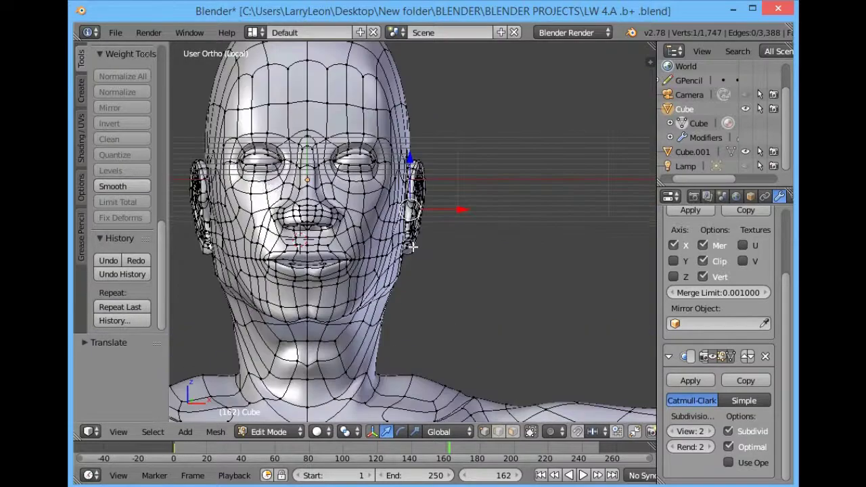
Open the saved file LW 4.A +LQblend.blend.
{"action": "left_click", "coordinate": [115, 32]}
{"action": "left_click", "coordinate": [136, 63]}
{"action": "left_click", "coordinate": [304, 419]}
{"action": "left_click", "coordinate": [720, 71]}
Examine the figure in Object Mode, from the whole body in to a close view of the face.
{"action": "scroll", "coordinate": [542, 189], "scroll_direction": "down", "scroll_amount": 2}
{"action": "left_click", "coordinate": [264, 432]}
{"action": "left_click", "coordinate": [262, 417]}
{"action": "middle_click_drag", "start_coordinate": [452, 276], "coordinate": [363, 384]}
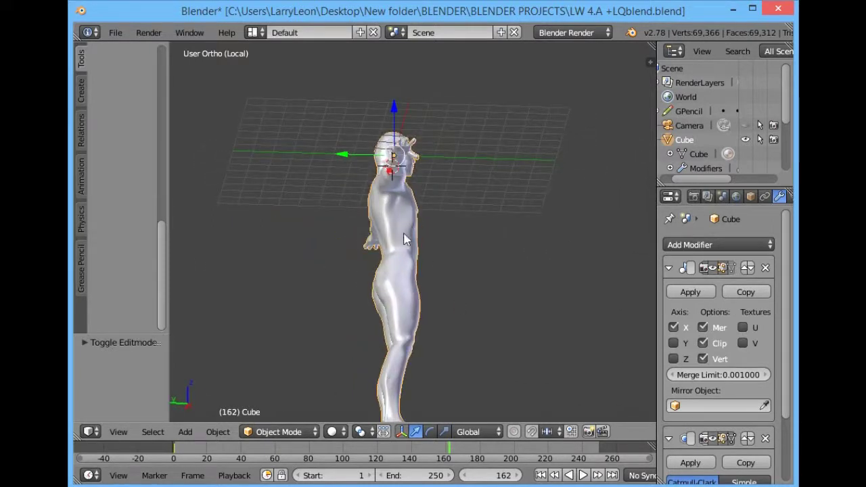
{"action": "middle_click_drag", "start_coordinate": [453, 191], "coordinate": [441, 263]}
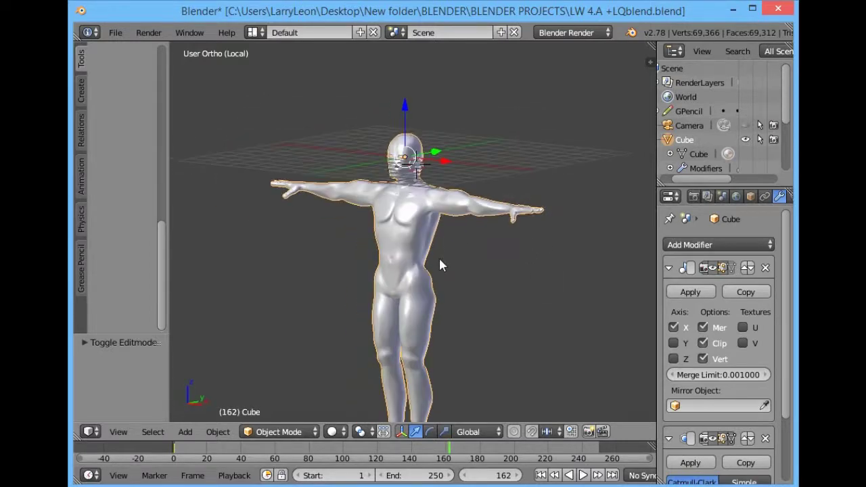
{"action": "scroll", "coordinate": [514, 251], "scroll_direction": "up", "scroll_amount": 5}
{"action": "middle_click_drag", "start_coordinate": [548, 245], "coordinate": [297, 195]}
{"action": "scroll", "coordinate": [453, 278], "scroll_direction": "up", "scroll_amount": 3}
{"action": "mouse_move", "coordinate": [258, 173]}
{"action": "middle_mouse_down"}
{"action": "mouse_move", "coordinate": [272, 237]}
{"action": "mouse_move", "coordinate": [324, 336]}
{"action": "mouse_move", "coordinate": [397, 274]}
{"action": "mouse_move", "coordinate": [519, 264]}
{"action": "mouse_move", "coordinate": [387, 192]}
{"action": "mouse_move", "coordinate": [385, 246]}
{"action": "mouse_move", "coordinate": [293, 321]}
{"action": "mouse_move", "coordinate": [482, 210]}
{"action": "mouse_move", "coordinate": [332, 162]}
{"action": "mouse_move", "coordinate": [270, 166]}
{"action": "middle_mouse_up"}
Open the saved file LW 4.A blend.blend and view the whole figure.
{"action": "left_click", "coordinate": [115, 32]}
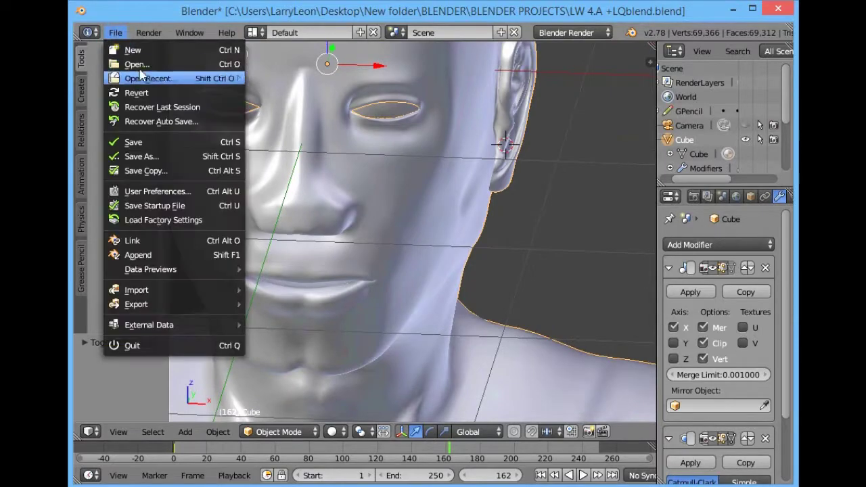
{"action": "left_click", "coordinate": [136, 64]}
{"action": "left_click", "coordinate": [300, 430]}
{"action": "left_click", "coordinate": [766, 70]}
{"action": "scroll", "coordinate": [460, 135], "scroll_direction": "down", "scroll_amount": 7}
Open the saved file LW 4.A Qblend.blend and view the feet.
{"action": "left_click", "coordinate": [116, 32]}
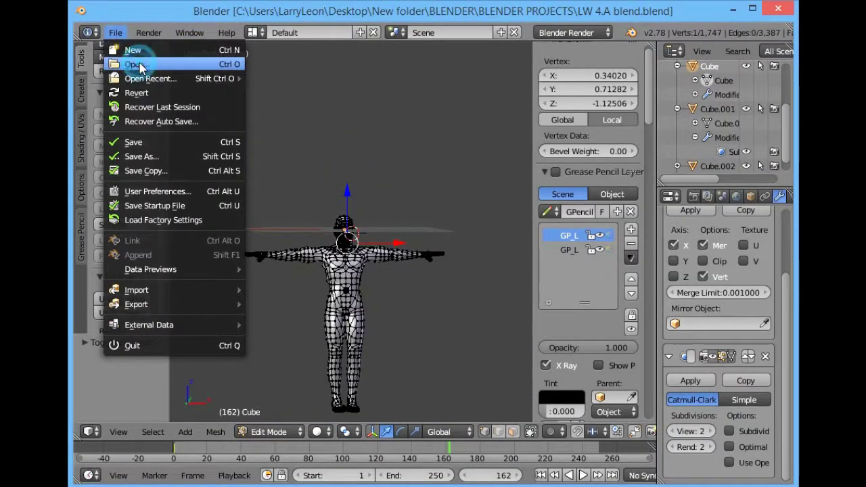
{"action": "left_click", "coordinate": [137, 64]}
{"action": "left_click", "coordinate": [298, 446]}
{"action": "left_click", "coordinate": [765, 70]}
{"action": "scroll", "coordinate": [436, 231], "scroll_direction": "up", "scroll_amount": 10}
{"action": "middle_click_drag", "start_coordinate": [187, 307], "coordinate": [369, 318]}
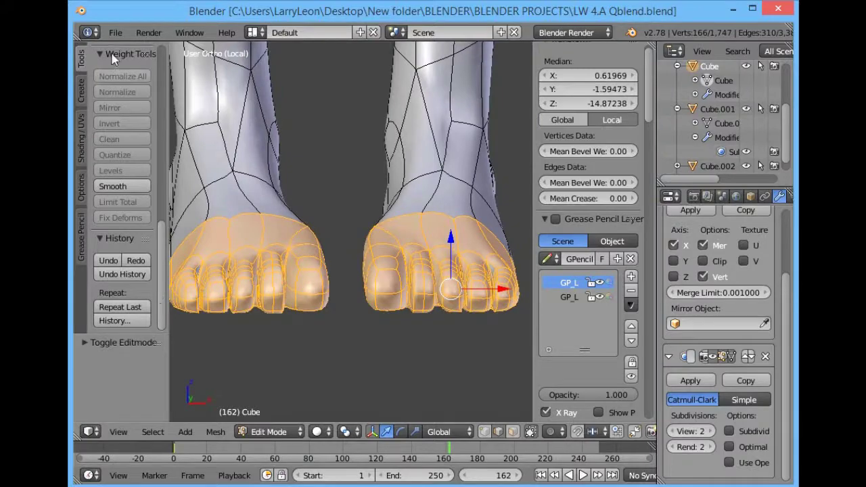
Open the saved file LW 4.blend and view the ear from the side.
{"action": "left_click", "coordinate": [115, 33]}
{"action": "left_click", "coordinate": [135, 64]}
{"action": "left_click", "coordinate": [298, 461]}
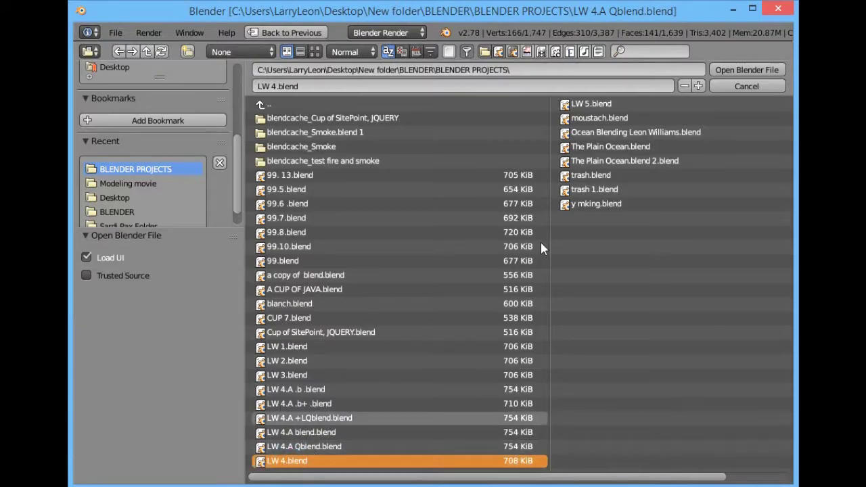
{"action": "left_click", "coordinate": [745, 72]}
{"action": "middle_click_drag", "start_coordinate": [400, 217], "coordinate": [506, 277]}
{"action": "middle_click_drag", "start_coordinate": [467, 253], "coordinate": [181, 223]}
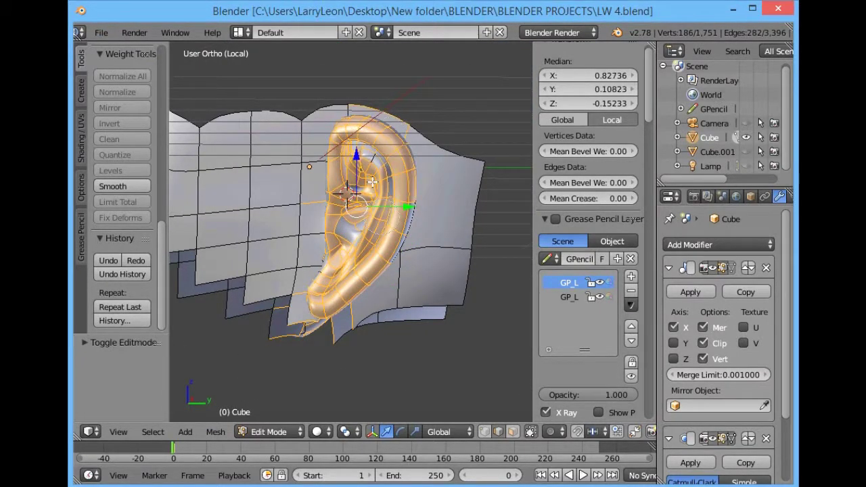
Refine the selection of the outer ear geometry from several angles and move it inward along the X axis.
{"action": "middle_click", "coordinate": [362, 329]}
{"action": "key", "text": "Escape"}
{"action": "middle_click_drag", "start_coordinate": [362, 329], "coordinate": [438, 315]}
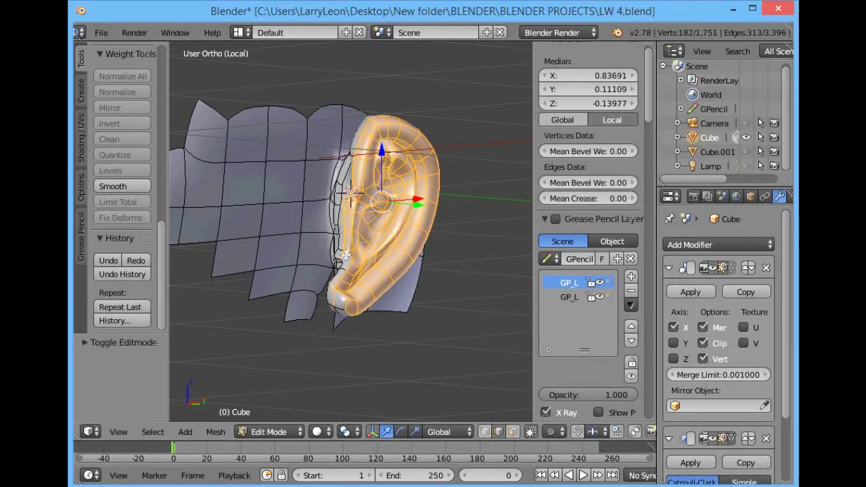
{"action": "middle_click_drag", "start_coordinate": [409, 282], "coordinate": [392, 211]}
{"action": "middle_click_drag", "start_coordinate": [372, 182], "coordinate": [402, 199]}
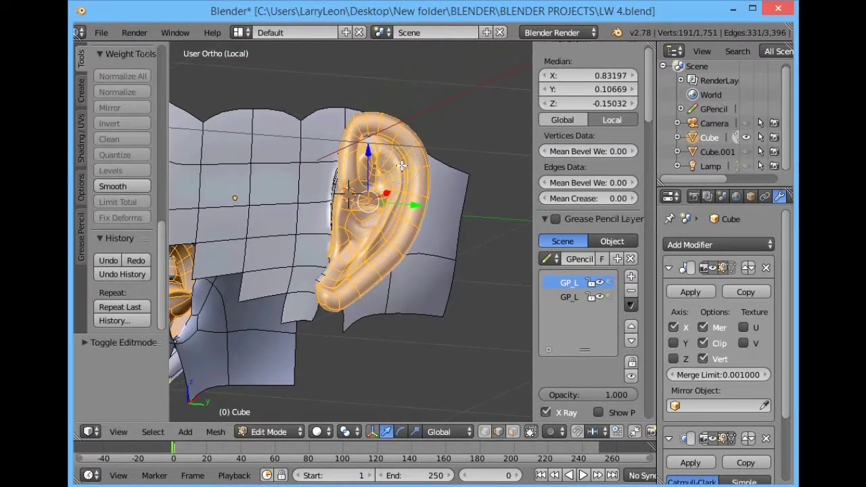
{"action": "middle_click_drag", "start_coordinate": [375, 144], "coordinate": [383, 212]}
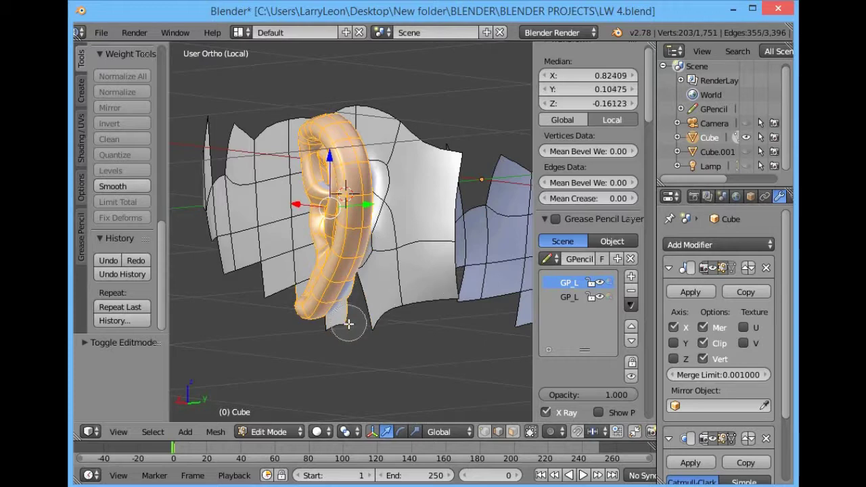
{"action": "middle_click_drag", "start_coordinate": [390, 274], "coordinate": [352, 261]}
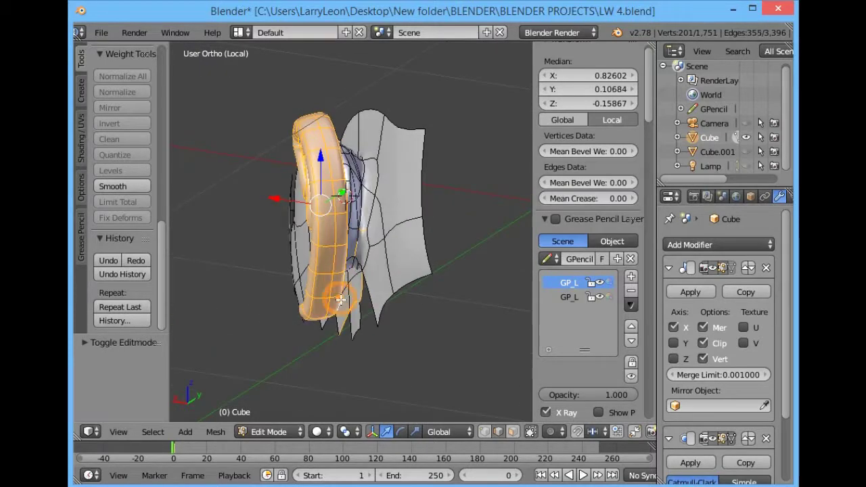
{"action": "middle_click_drag", "start_coordinate": [347, 318], "coordinate": [352, 202]}
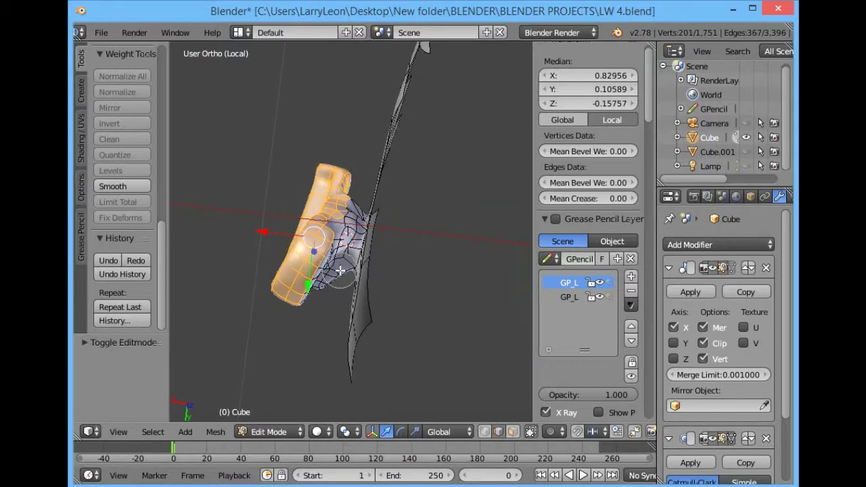
{"action": "left_click_drag", "start_coordinate": [271, 227], "coordinate": [277, 238]}
{"action": "left_click", "coordinate": [295, 250]}
{"action": "middle_click_drag", "start_coordinate": [294, 251], "coordinate": [209, 342]}
Open the saved file LW 5.blend.
{"action": "left_click", "coordinate": [101, 33]}
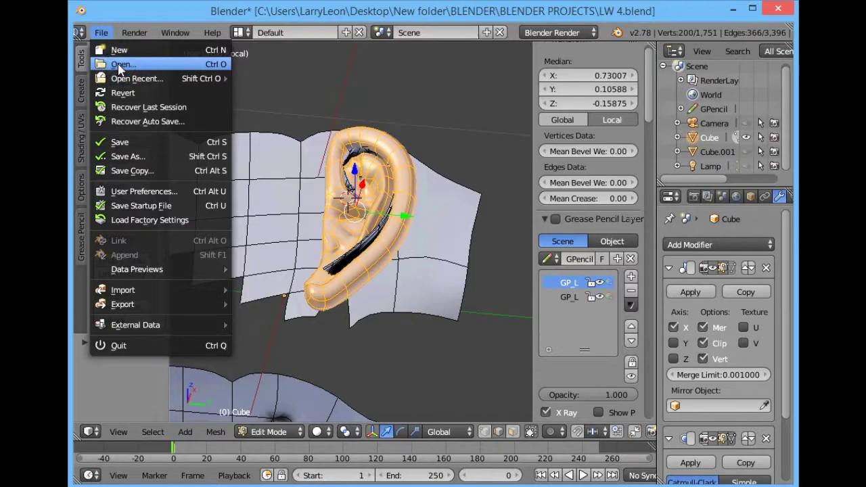
{"action": "left_click", "coordinate": [122, 65]}
{"action": "left_click", "coordinate": [580, 101]}
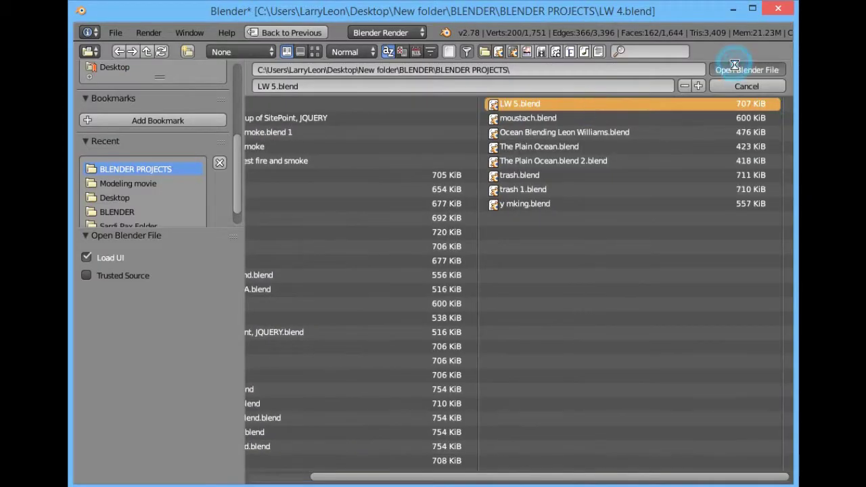
{"action": "left_click", "coordinate": [773, 72]}
Reposition a rim vertex at the gap between the back of the ear and the head.
{"action": "scroll", "coordinate": [440, 167], "scroll_direction": "down", "scroll_amount": 7}
{"action": "middle_click_drag", "start_coordinate": [439, 209], "coordinate": [249, 224]}
{"action": "scroll", "coordinate": [464, 205], "scroll_direction": "down", "scroll_amount": 7}
{"action": "scroll", "coordinate": [251, 224], "scroll_direction": "up", "scroll_amount": 3}
{"action": "middle_click_drag", "start_coordinate": [496, 273], "coordinate": [353, 248], "text": "shift"}
{"action": "scroll", "coordinate": [402, 299], "scroll_direction": "up", "scroll_amount": 3}
{"action": "right_click", "coordinate": [284, 271]}
{"action": "key", "text": "g"}
{"action": "left_click", "coordinate": [299, 281]}
{"action": "scroll", "coordinate": [302, 258], "scroll_direction": "up", "scroll_amount": 3}
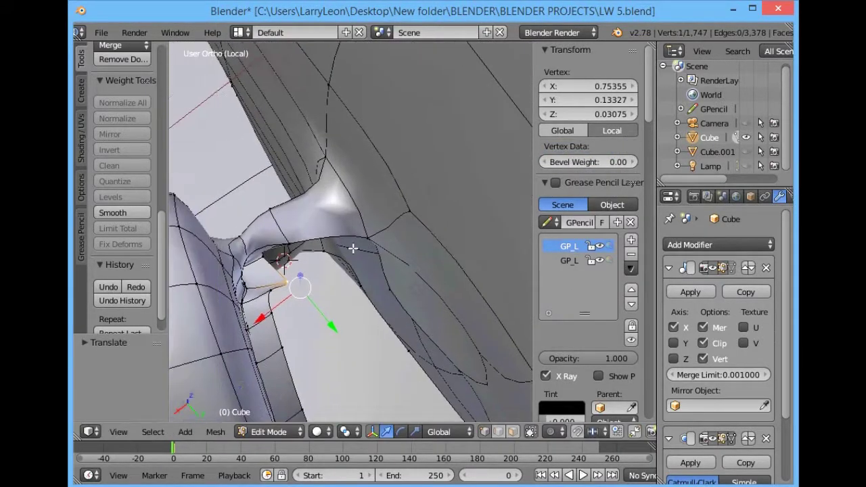
Move further rim vertices on the ear side and head side to reshape the gap behind the ear.
{"action": "key", "text": "g"}
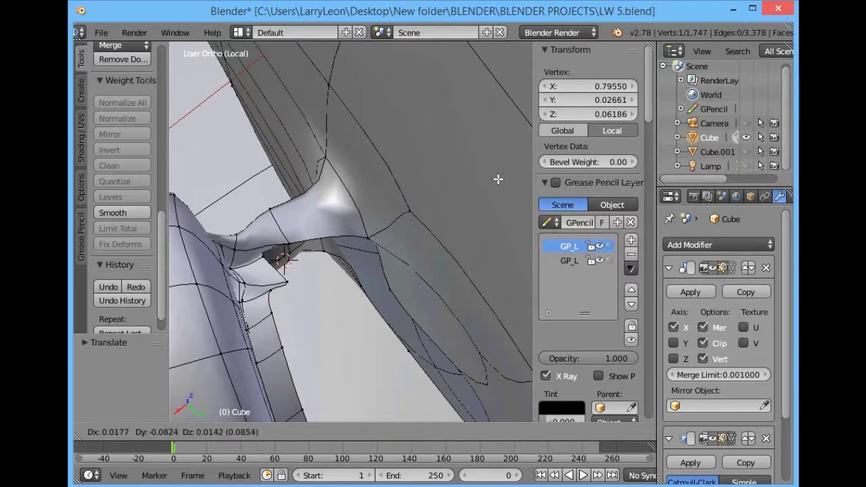
{"action": "left_click", "coordinate": [269, 263]}
{"action": "key", "text": "g"}
{"action": "left_click", "coordinate": [325, 270]}
{"action": "middle_click_drag", "start_coordinate": [325, 271], "coordinate": [243, 253]}
{"action": "key", "text": "g"}
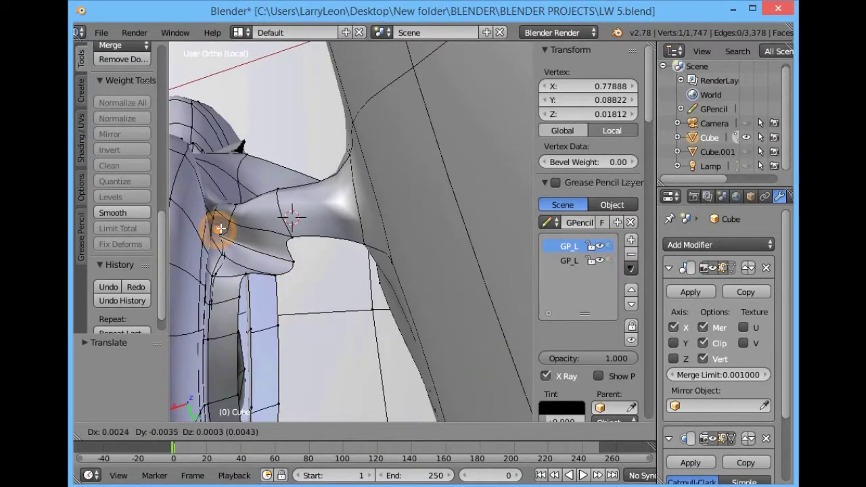
{"action": "left_click", "coordinate": [293, 257]}
{"action": "key", "text": "g"}
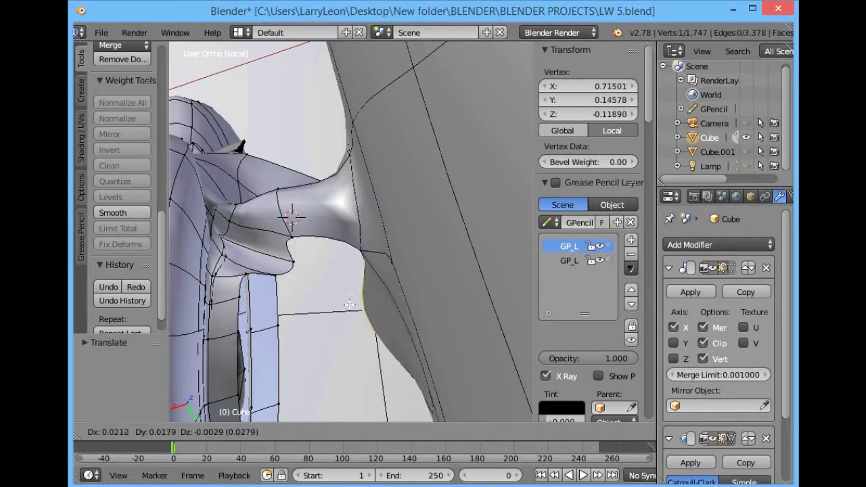
{"action": "left_click", "coordinate": [293, 259]}
Fill a face across the four selected rim vertices between the ear and the head.
{"action": "right_click", "coordinate": [292, 238], "text": "shift"}
{"action": "right_click", "coordinate": [351, 244], "text": "shift"}
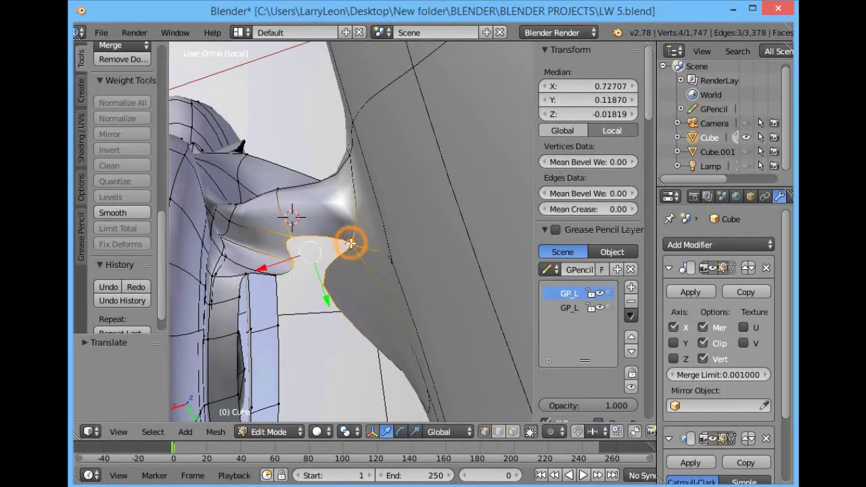
{"action": "key", "text": "f"}
Reposition vertices along the lower edge of the new face and dissolve the extra vertex there.
{"action": "right_click", "coordinate": [288, 277]}
{"action": "key", "text": "g"}
{"action": "left_click", "coordinate": [302, 294]}
{"action": "right_click_drag", "start_coordinate": [270, 294], "coordinate": [248, 317]}
{"action": "left_click", "coordinate": [237, 259]}
{"action": "right_click_drag", "start_coordinate": [239, 276], "coordinate": [298, 284]}
{"action": "left_click", "coordinate": [245, 299]}
{"action": "left_click", "coordinate": [240, 329]}
{"action": "left_click", "coordinate": [299, 284]}
{"action": "left_click", "coordinate": [296, 288]}
Move the ear-side vertex on the lower rim, comparing its placement with undo and redo.
{"action": "right_click", "coordinate": [244, 259]}
{"action": "key", "text": "g"}
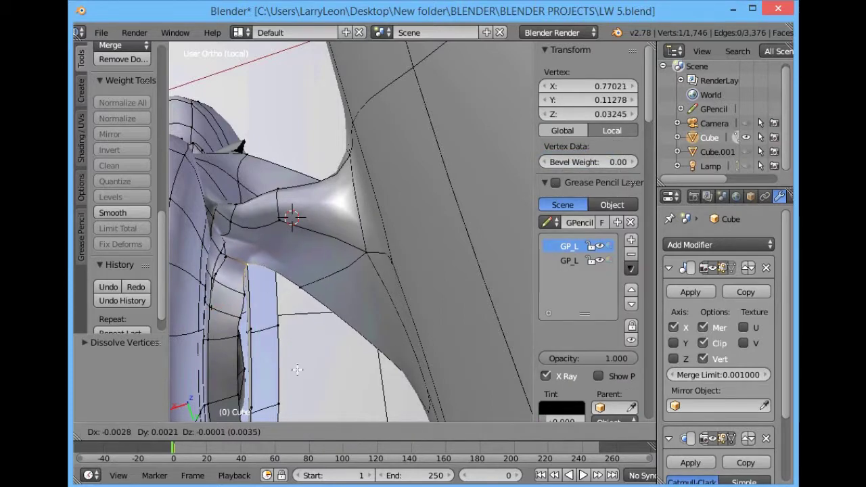
{"action": "left_click", "coordinate": [306, 230]}
{"action": "key", "text": "ctrl+z"}
{"action": "key", "text": "ctrl+shift+z"}
{"action": "key", "text": "ctrl+z"}
{"action": "key", "text": "ctrl+shift+z"}
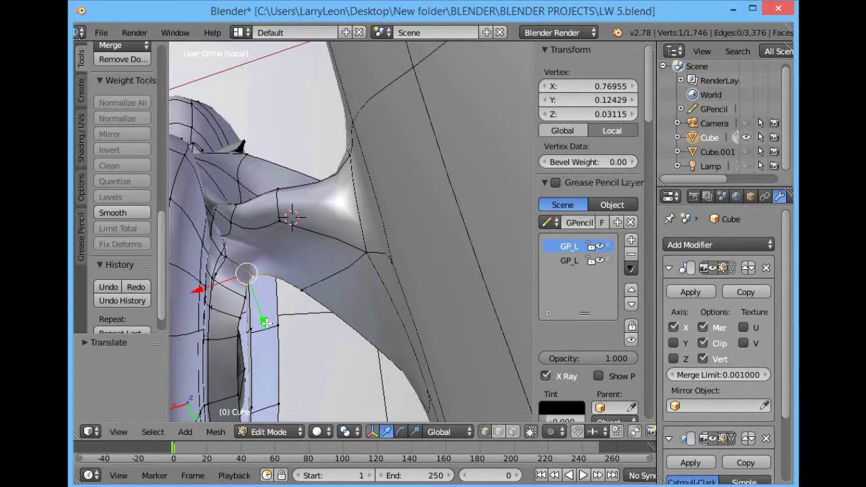
Try to dissolve the ear-side vertex on the lower rim and shift a neighbouring vertex.
{"action": "left_click_drag", "start_coordinate": [264, 324], "coordinate": [310, 336]}
{"action": "key", "text": "Escape"}
{"action": "key", "text": "g"}
{"action": "key", "text": "Escape"}
{"action": "key", "text": "x"}
{"action": "left_click", "coordinate": [257, 277]}
{"action": "right_click", "coordinate": [288, 257]}
{"action": "key", "text": "g"}
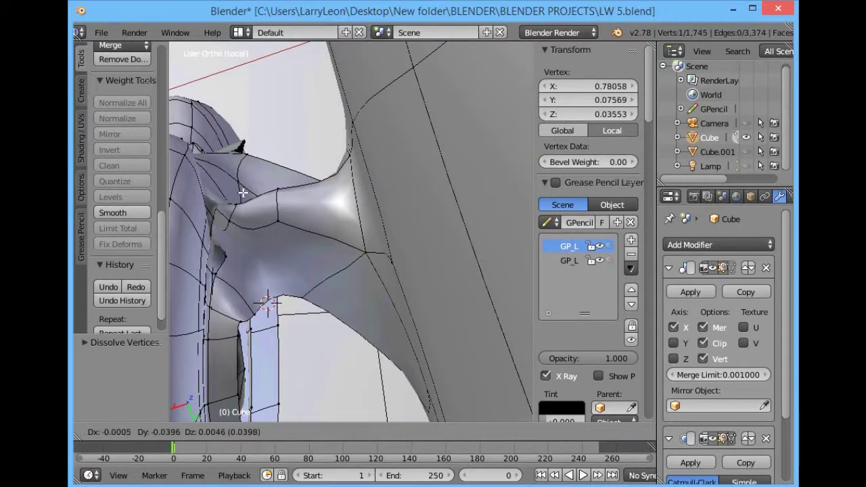
{"action": "left_click", "coordinate": [244, 214]}
{"action": "key", "text": "g"}
{"action": "key", "text": "Escape"}
Undo the last vertex dissolve and the vertex moves behind the ear.
{"action": "left_click", "coordinate": [108, 287]}
{"action": "left_click", "coordinate": [117, 285]}
{"action": "left_click", "coordinate": [121, 285]}
{"action": "left_click", "coordinate": [121, 284]}
{"action": "left_click", "coordinate": [120, 284]}
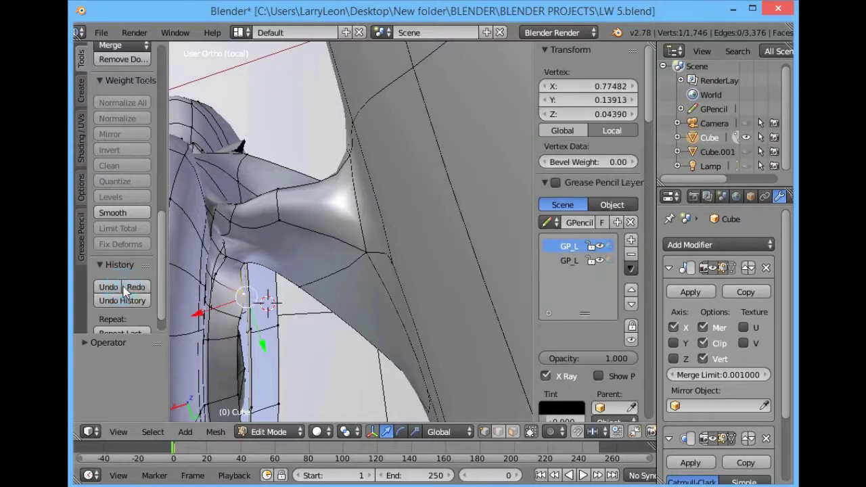
Extrude a new vertex from the ear-side lower rim vertex toward the head and connect it to the head-side rim.
{"action": "right_click", "coordinate": [246, 274]}
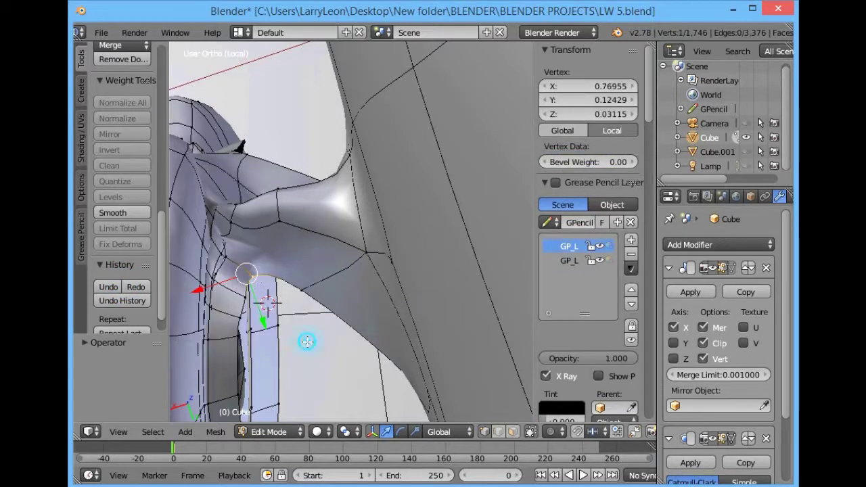
{"action": "key", "text": "e"}
{"action": "left_click", "coordinate": [304, 313]}
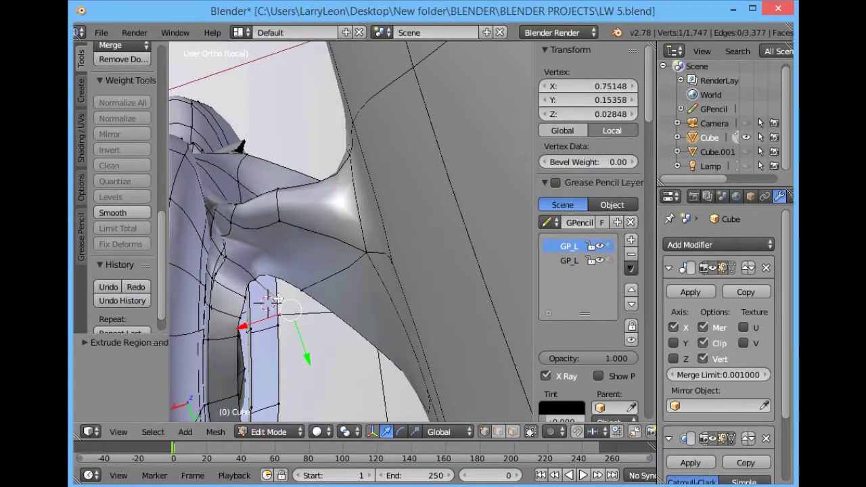
{"action": "right_click", "coordinate": [307, 288], "text": "ctrl"}
Select the shortest path of rim vertices to the extruded vertex and adjust the vertices around the gap.
{"action": "right_click", "coordinate": [250, 308]}
{"action": "right_click_drag", "start_coordinate": [250, 308], "coordinate": [249, 306]}
{"action": "right_click", "coordinate": [280, 296], "text": "ctrl"}
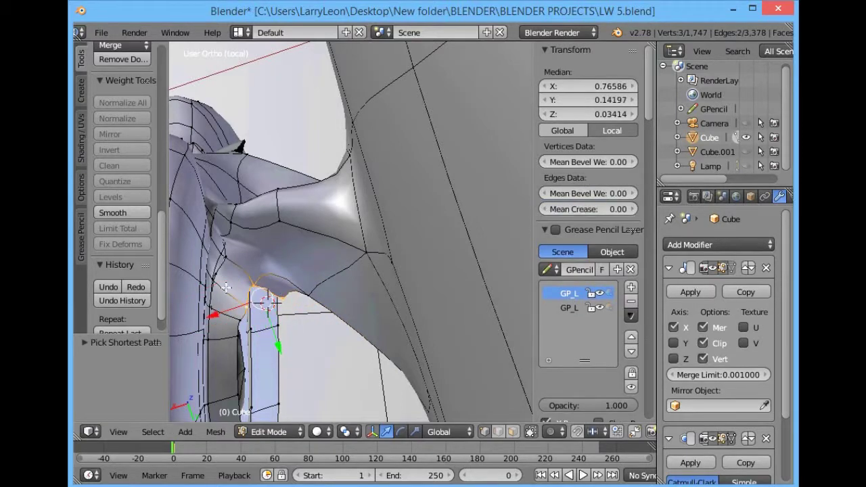
{"action": "right_click_drag", "start_coordinate": [240, 282], "coordinate": [261, 252]}
{"action": "right_click_drag", "start_coordinate": [260, 216], "coordinate": [299, 200]}
Open the file y mking.blend and look over its head mesh.
{"action": "left_click", "coordinate": [101, 33]}
{"action": "left_click", "coordinate": [116, 64]}
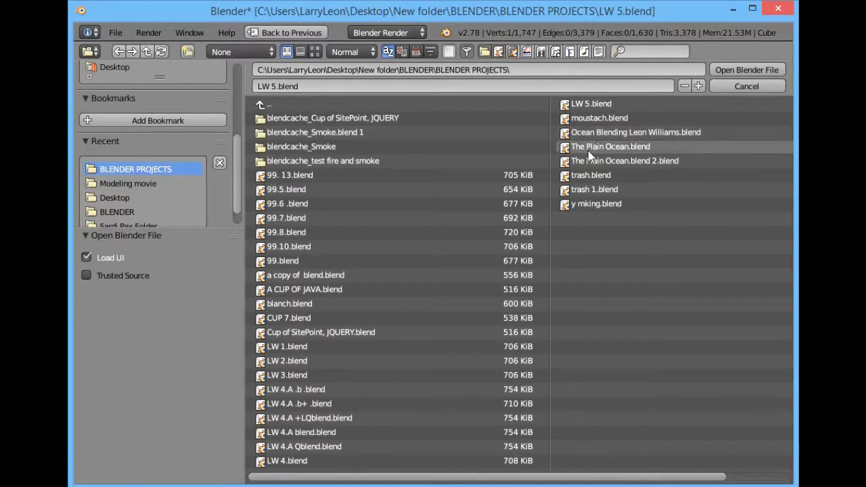
{"action": "left_click", "coordinate": [603, 204]}
{"action": "key", "text": "Return"}
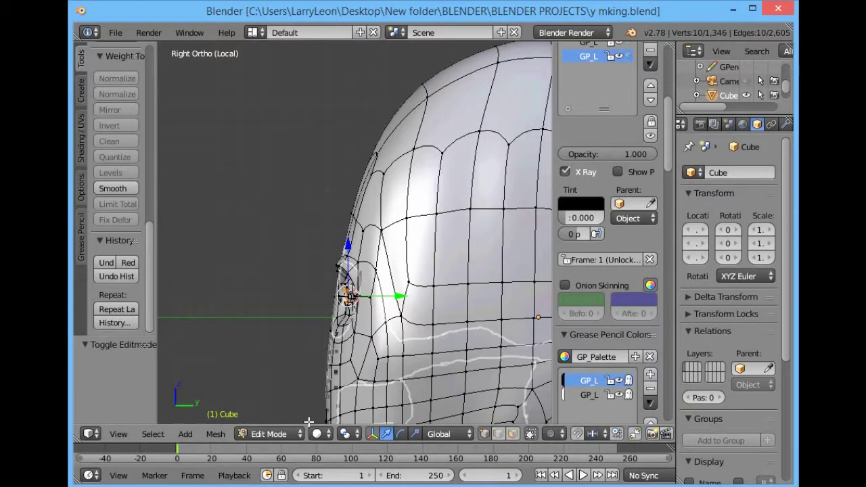
{"action": "middle_click_drag", "start_coordinate": [377, 289], "coordinate": [194, 80]}
Open the file trash 1.blend and inspect the mesh of the ear and face.
{"action": "key", "text": "ctrl+o"}
{"action": "left_click", "coordinate": [616, 191]}
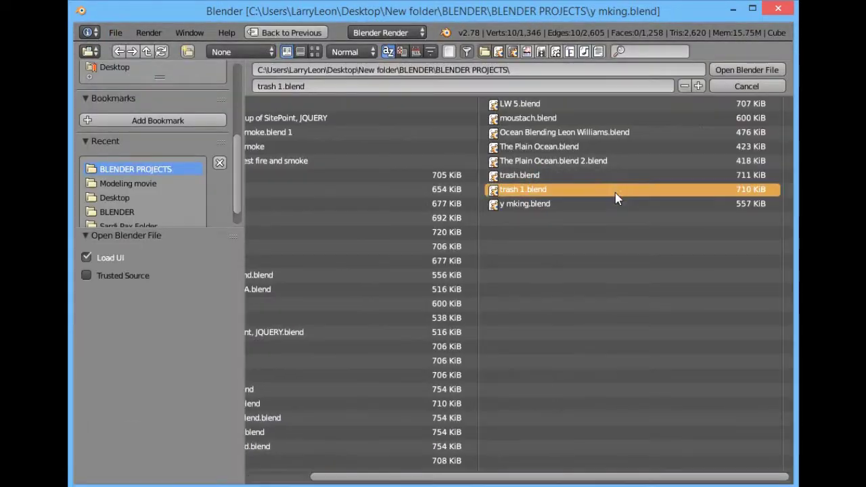
{"action": "left_click", "coordinate": [767, 72]}
{"action": "middle_click_drag", "start_coordinate": [557, 232], "coordinate": [276, 347]}
{"action": "scroll", "coordinate": [276, 290], "scroll_direction": "down", "scroll_amount": 4}
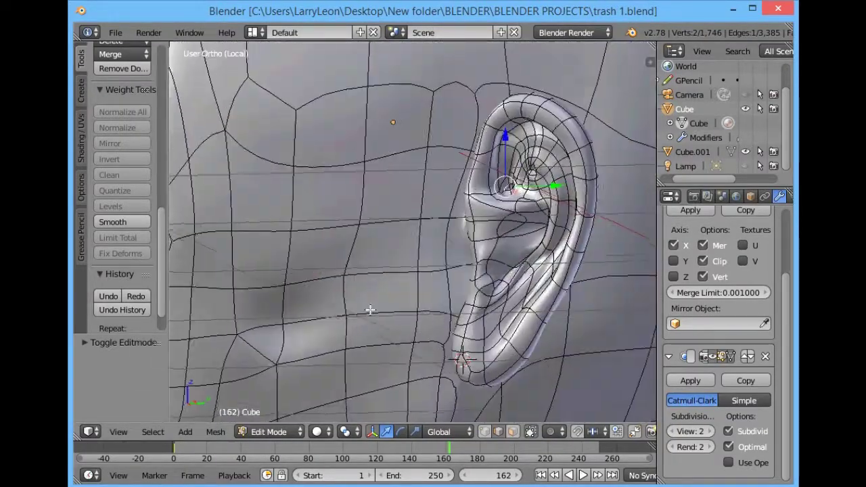
{"action": "middle_click_drag", "start_coordinate": [276, 291], "coordinate": [269, 382]}
{"action": "scroll", "coordinate": [412, 291], "scroll_direction": "up", "scroll_amount": 2}
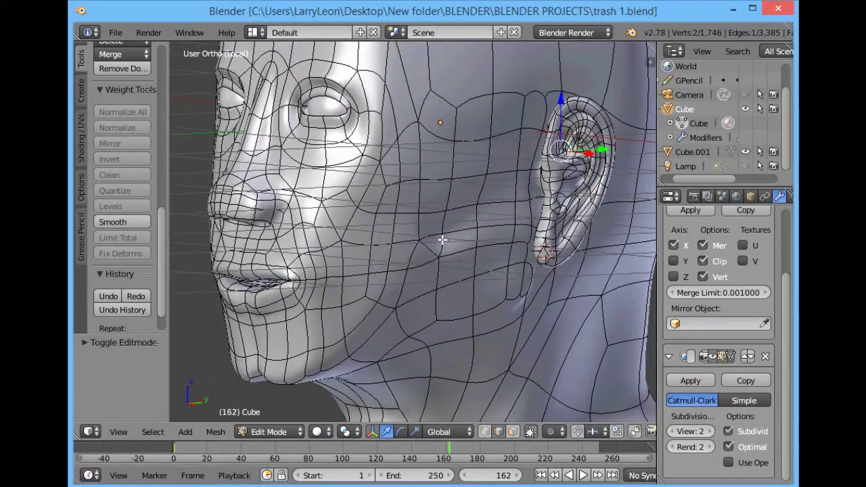
Switch to Object Mode and examine the smoothed figure from the ears and face down to the legs.
{"action": "left_click", "coordinate": [270, 432]}
{"action": "left_click", "coordinate": [271, 412]}
{"action": "middle_click_drag", "start_coordinate": [259, 381], "coordinate": [364, 258]}
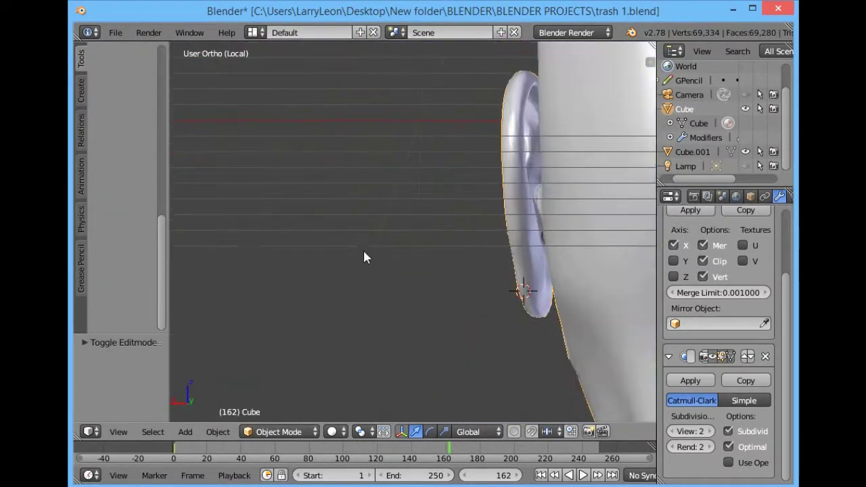
{"action": "middle_click_drag", "start_coordinate": [337, 287], "coordinate": [401, 323]}
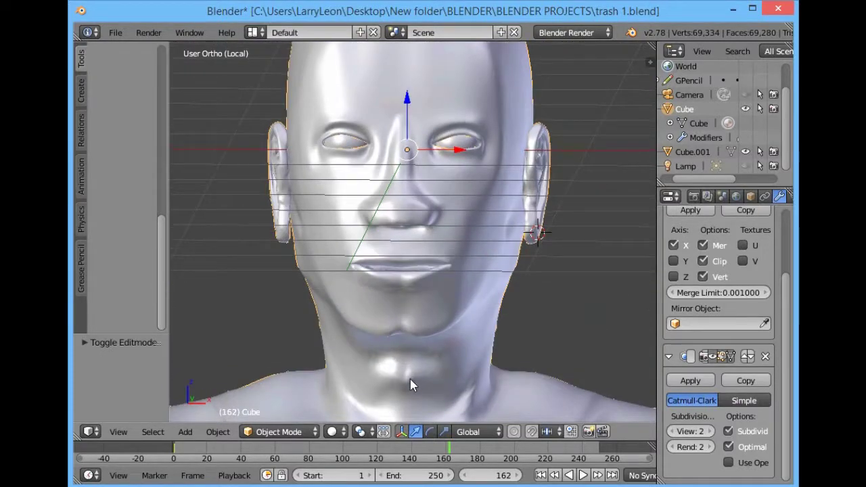
{"action": "scroll", "coordinate": [410, 379], "scroll_direction": "up", "scroll_amount": 10}
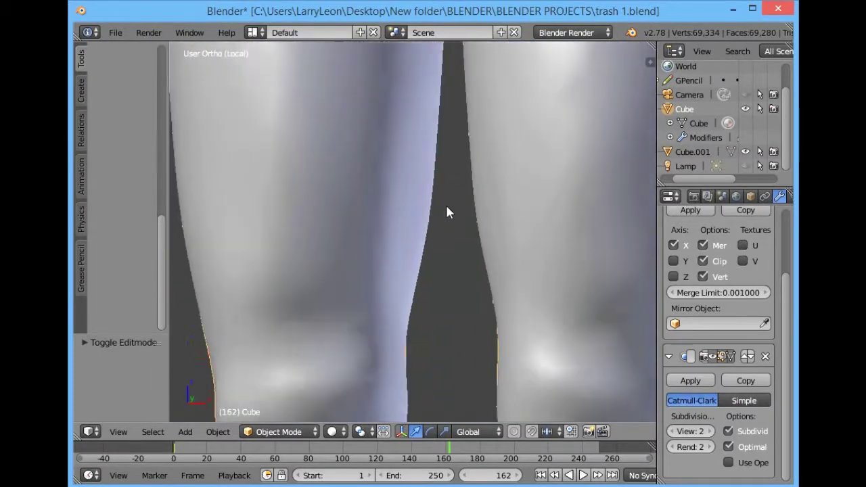
{"action": "middle_click_drag", "start_coordinate": [447, 212], "coordinate": [435, 137]}
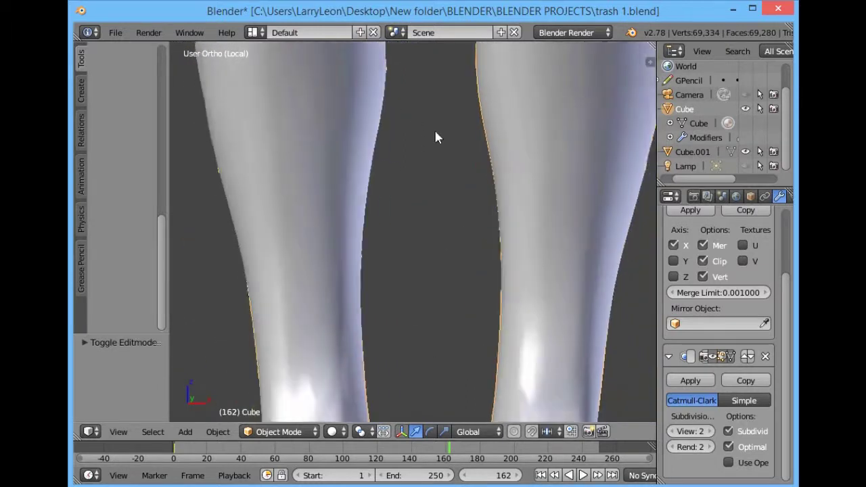
{"action": "scroll", "coordinate": [431, 153], "scroll_direction": "down", "scroll_amount": 6}
{"action": "middle_click_drag", "start_coordinate": [547, 405], "coordinate": [518, 387]}
{"action": "middle_click_drag", "start_coordinate": [209, 374], "coordinate": [381, 354]}
Open the file moustach.blend and view the figure's torso and hips.
{"action": "left_click", "coordinate": [115, 33]}
{"action": "left_click", "coordinate": [122, 63]}
{"action": "left_click", "coordinate": [600, 117]}
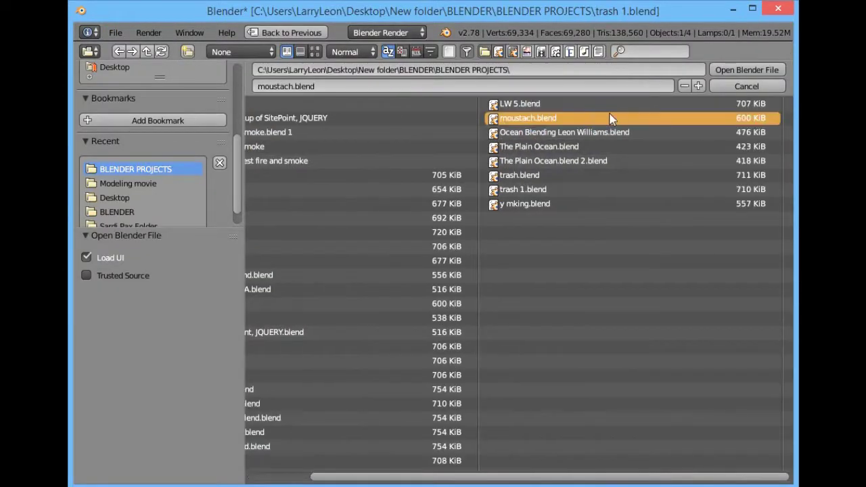
{"action": "left_click", "coordinate": [731, 70]}
{"action": "middle_click_drag", "start_coordinate": [420, 270], "coordinate": [290, 310]}
{"action": "scroll", "coordinate": [640, 126], "scroll_direction": "down", "scroll_amount": 3}
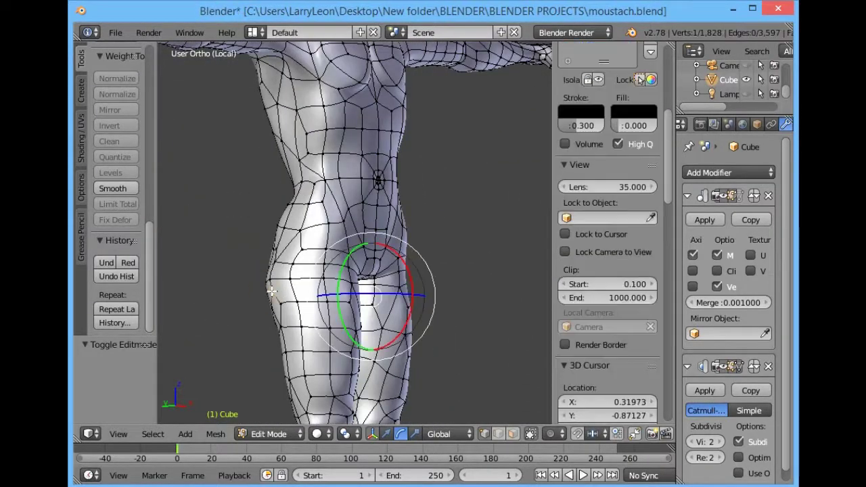
Select a patch of vertices on the back of the hip and shift it slightly along the Y axis.
{"action": "right_click", "coordinate": [277, 258], "text": "shift"}
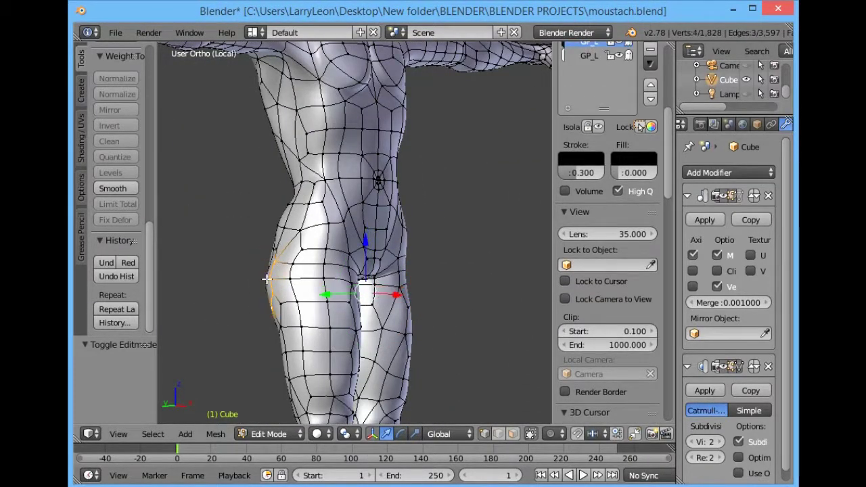
{"action": "key", "text": "KP_4"}
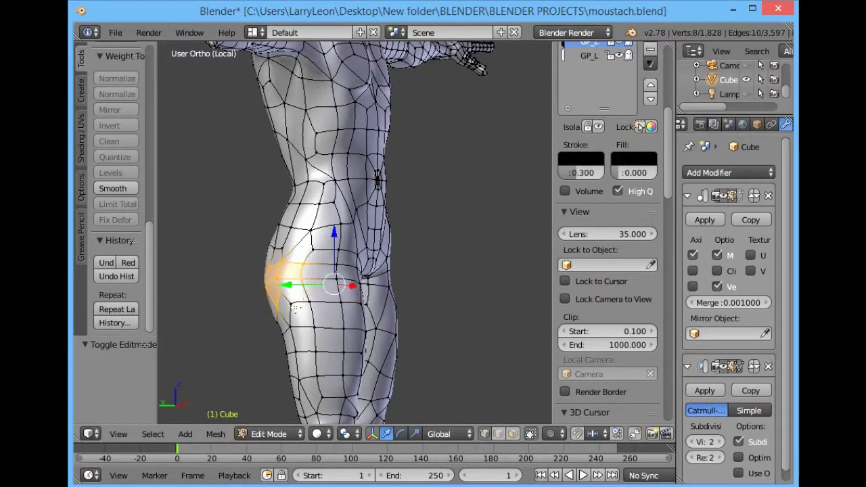
{"action": "key", "text": "KP_4"}
{"action": "key", "text": "KP_4"}
{"action": "right_click", "coordinate": [317, 275], "text": "shift"}
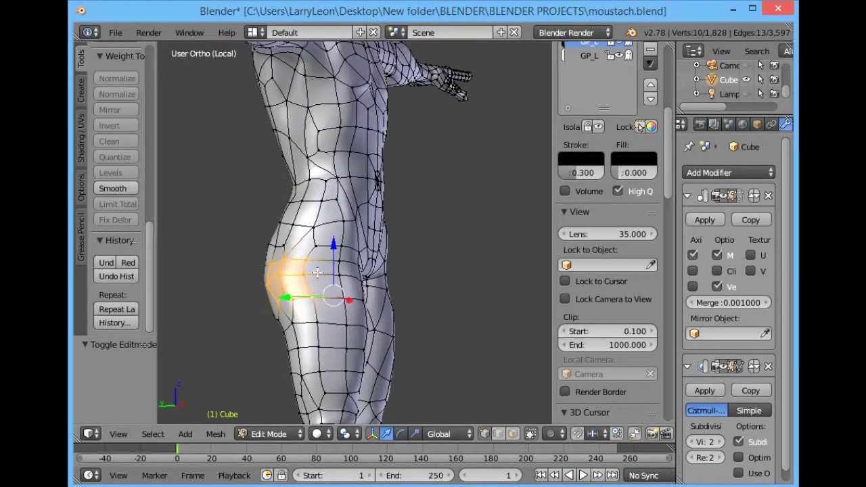
{"action": "left_click_drag", "start_coordinate": [287, 299], "coordinate": [292, 297]}
Reposition a vertex on the outer hip and shift it -0.172 along the X axis.
{"action": "middle_click_drag", "start_coordinate": [464, 365], "coordinate": [486, 437]}
{"action": "key", "text": "g"}
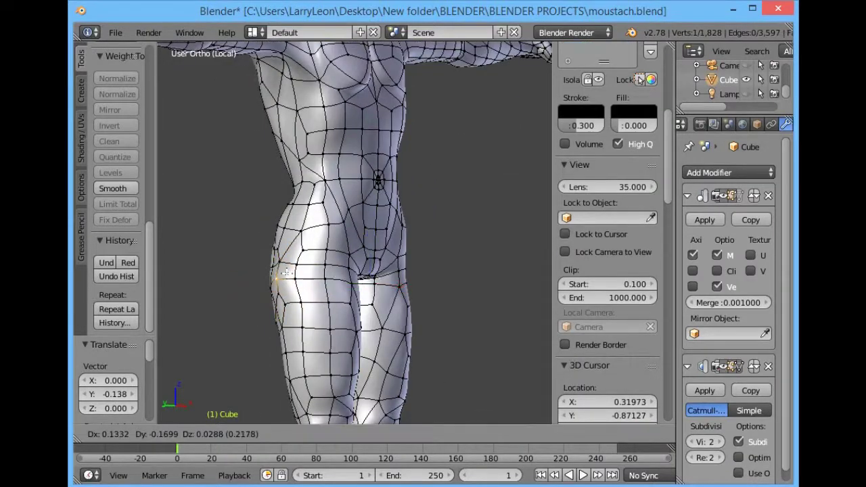
{"action": "left_click", "coordinate": [290, 272]}
{"action": "middle_click_drag", "start_coordinate": [290, 272], "coordinate": [294, 354]}
{"action": "key", "text": "g"}
{"action": "right_click", "coordinate": [454, 325]}
{"action": "key", "text": "g"}
{"action": "key", "text": "x"}
{"action": "left_click", "coordinate": [492, 290]}
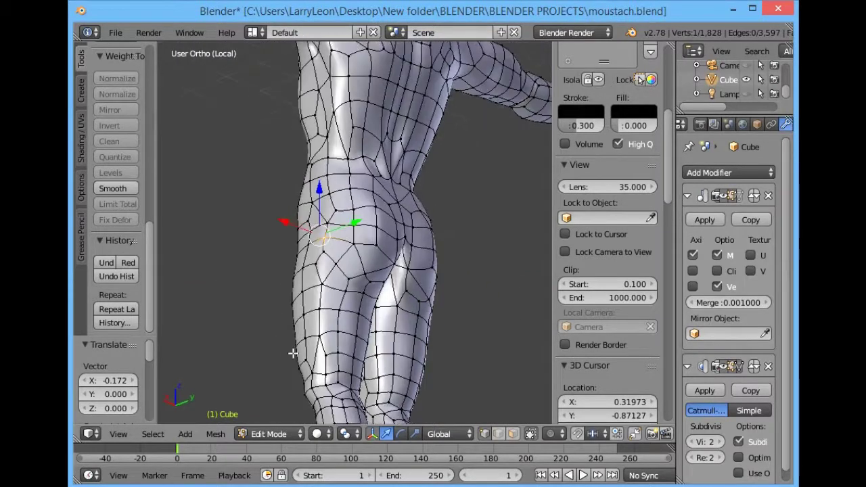
View the reshaped hips from the front and open the file trash.blend.
{"action": "left_click", "coordinate": [115, 33]}
{"action": "middle_click_drag", "start_coordinate": [366, 318], "coordinate": [533, 309]}
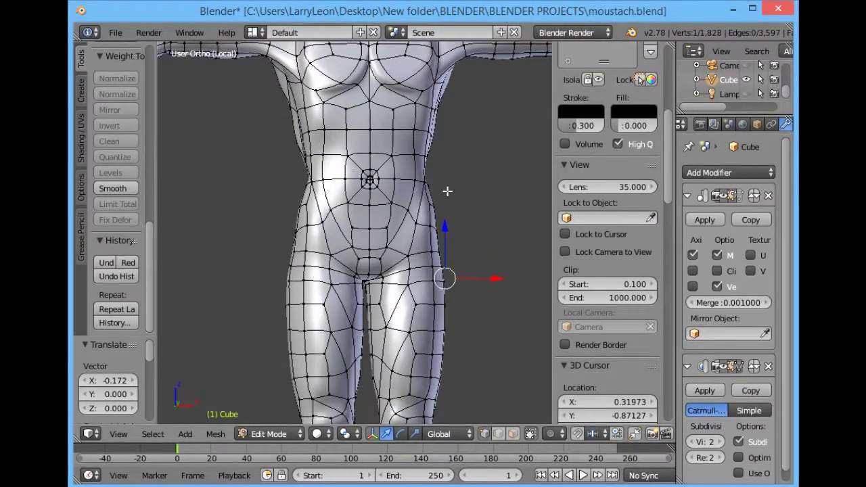
{"action": "left_click", "coordinate": [115, 32]}
{"action": "left_click", "coordinate": [129, 63]}
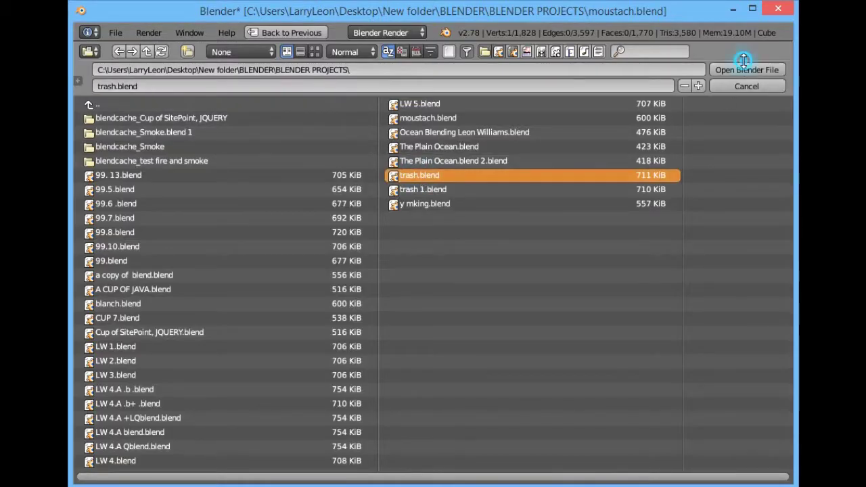
{"action": "left_click", "coordinate": [745, 69]}
Examine the trash.blend figure from several angles, covering the hips, legs, chest and head.
{"action": "middle_click_drag", "start_coordinate": [489, 238], "coordinate": [293, 244]}
{"action": "scroll", "coordinate": [333, 264], "scroll_direction": "up", "scroll_amount": 2}
{"action": "scroll", "coordinate": [333, 264], "scroll_direction": "up", "scroll_amount": 1}
{"action": "middle_click_drag", "start_coordinate": [333, 264], "coordinate": [433, 178]}
{"action": "scroll", "coordinate": [433, 179], "scroll_direction": "up", "scroll_amount": 5, "text": "shift"}
{"action": "scroll", "coordinate": [447, 233], "scroll_direction": "down", "scroll_amount": 3}
{"action": "scroll", "coordinate": [449, 199], "scroll_direction": "up", "scroll_amount": 4}
{"action": "scroll", "coordinate": [438, 292], "scroll_direction": "up", "scroll_amount": 12, "text": "shift"}
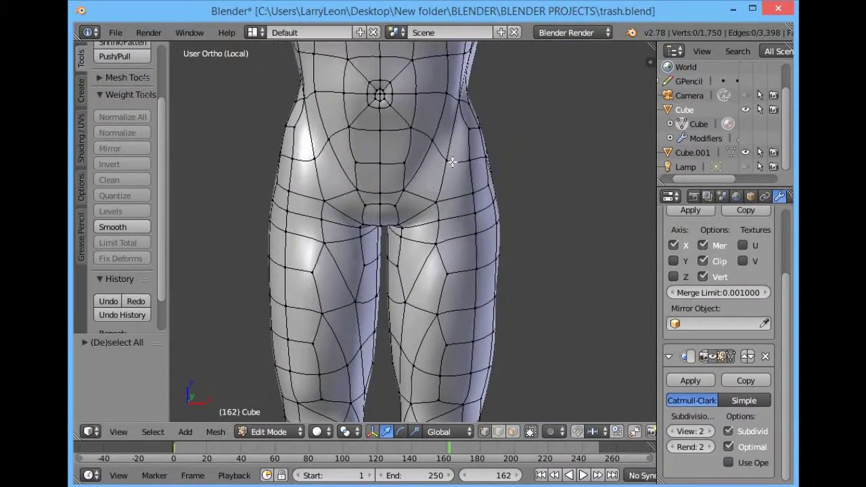
{"action": "scroll", "coordinate": [398, 172], "scroll_direction": "up", "scroll_amount": 3, "text": "shift"}
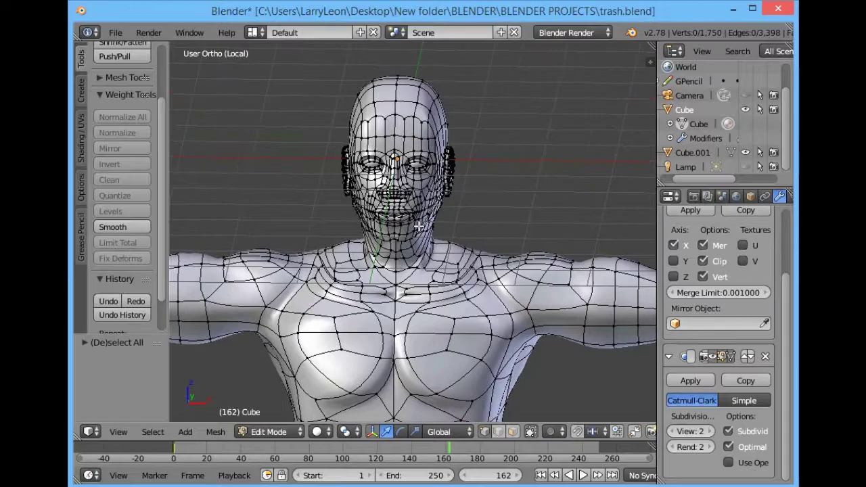
{"action": "scroll", "coordinate": [406, 196], "scroll_direction": "up", "scroll_amount": 5}
{"action": "middle_click_drag", "start_coordinate": [413, 222], "coordinate": [576, 235]}
{"action": "scroll", "coordinate": [575, 235], "scroll_direction": "down", "scroll_amount": 5}
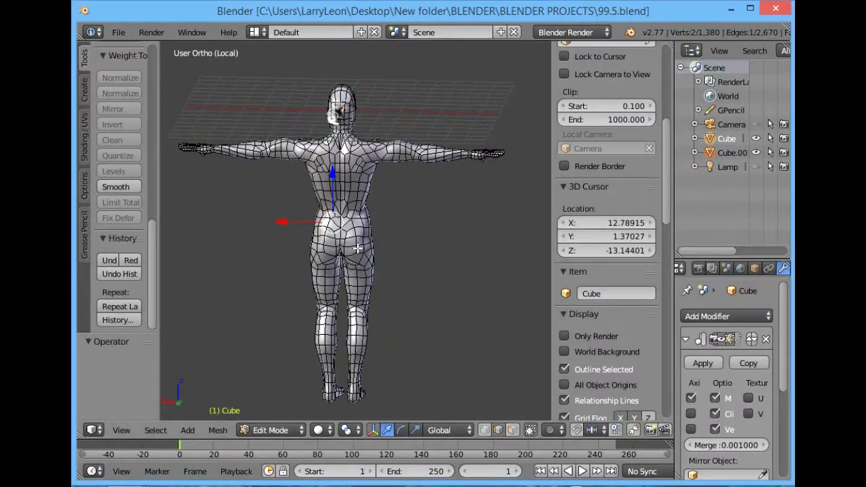
Move the vertical edge on the side of the buttock outward in 99.5.blend.
{"action": "scroll", "coordinate": [454, 282], "scroll_direction": "up", "scroll_amount": 6}
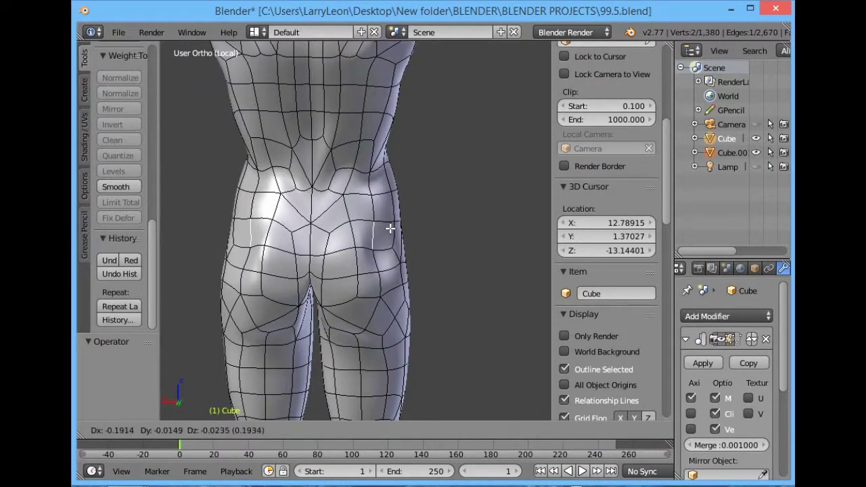
{"action": "left_click", "coordinate": [384, 224]}
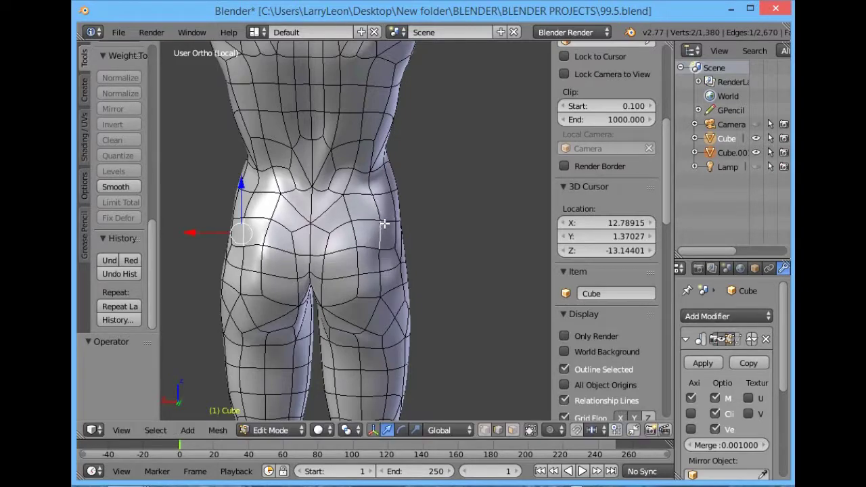
{"action": "middle_click_drag", "start_coordinate": [384, 164], "coordinate": [420, 197]}
Move the edge at the crotch -0.061 along the Z axis and nudge it along the X axis.
{"action": "middle_click_drag", "start_coordinate": [501, 269], "coordinate": [439, 186]}
{"action": "left_click_drag", "start_coordinate": [402, 146], "coordinate": [403, 151]}
{"action": "middle_click_drag", "start_coordinate": [403, 151], "coordinate": [415, 93]}
{"action": "middle_click_drag", "start_coordinate": [443, 371], "coordinate": [471, 339]}
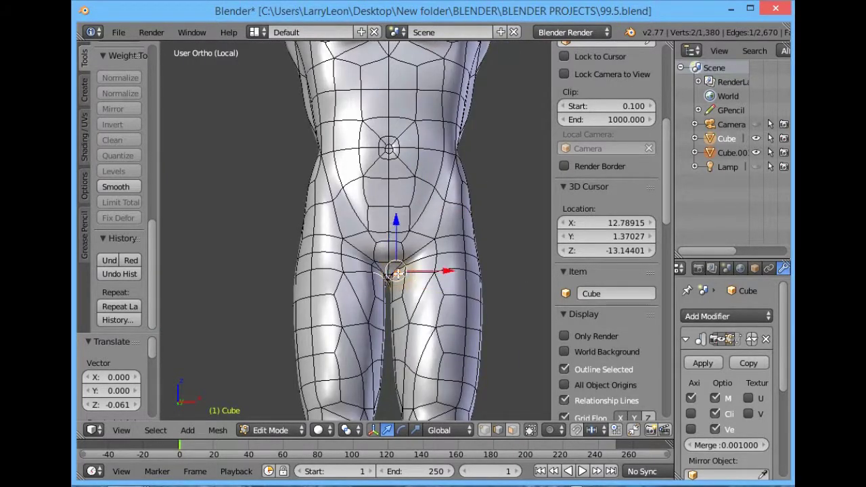
{"action": "left_click_drag", "start_coordinate": [446, 271], "coordinate": [446, 270]}
Reposition the middle edge of the eyelid rim on the face and check it from several angles.
{"action": "mouse_move", "coordinate": [543, 307]}
{"action": "middle_mouse_down"}
{"action": "mouse_move", "coordinate": [507, 292]}
{"action": "mouse_move", "coordinate": [532, 308]}
{"action": "middle_mouse_up"}
{"action": "middle_click_drag", "start_coordinate": [455, 261], "coordinate": [428, 169], "text": "shift"}
{"action": "scroll", "coordinate": [427, 169], "scroll_direction": "up", "scroll_amount": 2}
{"action": "middle_click_drag", "start_coordinate": [442, 136], "coordinate": [435, 221], "text": "shift"}
{"action": "scroll", "coordinate": [435, 221], "scroll_direction": "up", "scroll_amount": 3}
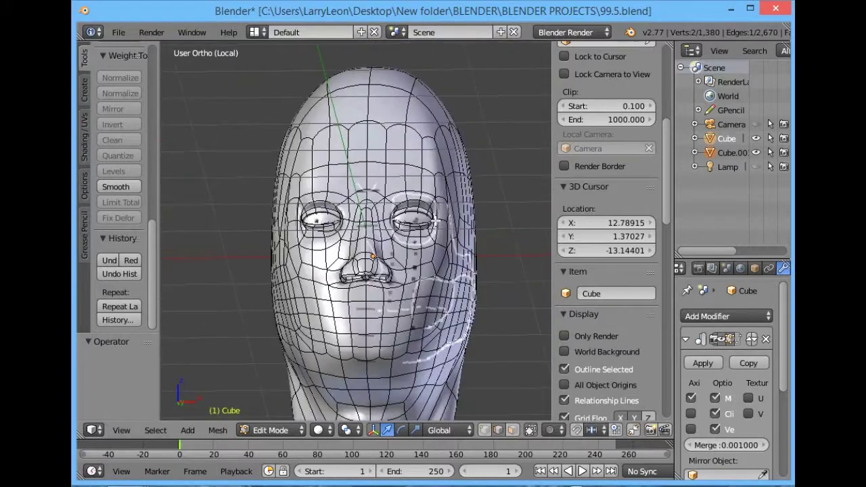
{"action": "scroll", "coordinate": [433, 221], "scroll_direction": "up", "scroll_amount": 6}
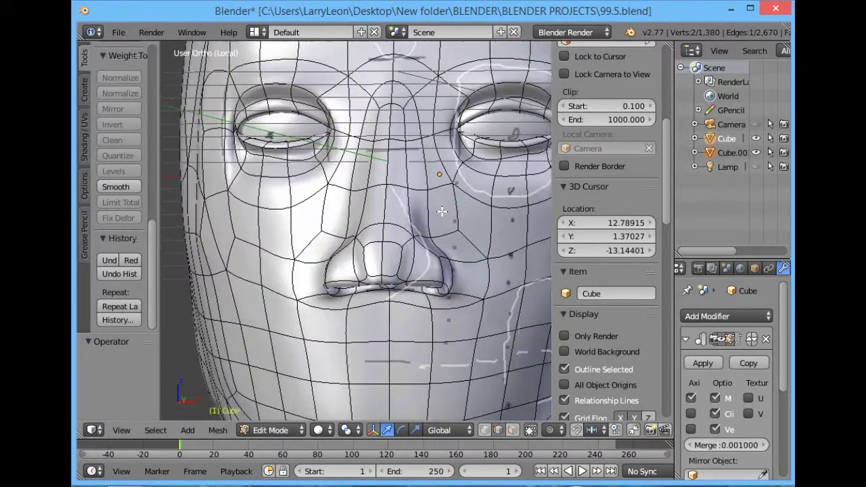
{"action": "middle_click_drag", "start_coordinate": [442, 212], "coordinate": [391, 257], "text": "shift"}
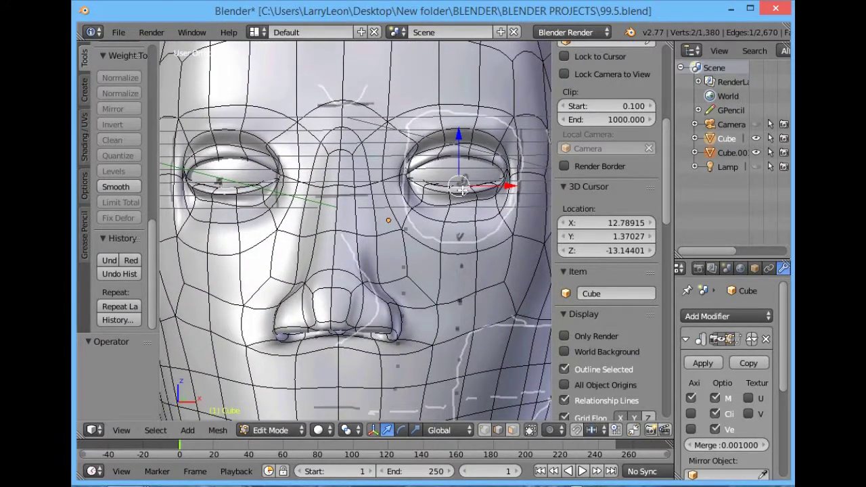
{"action": "key", "text": "g"}
{"action": "left_click", "coordinate": [461, 188]}
{"action": "middle_click_drag", "start_coordinate": [532, 209], "coordinate": [540, 216]}
{"action": "middle_click_drag", "start_coordinate": [482, 171], "coordinate": [479, 152], "text": "shift"}
{"action": "middle_click_drag", "start_coordinate": [525, 215], "coordinate": [502, 197]}
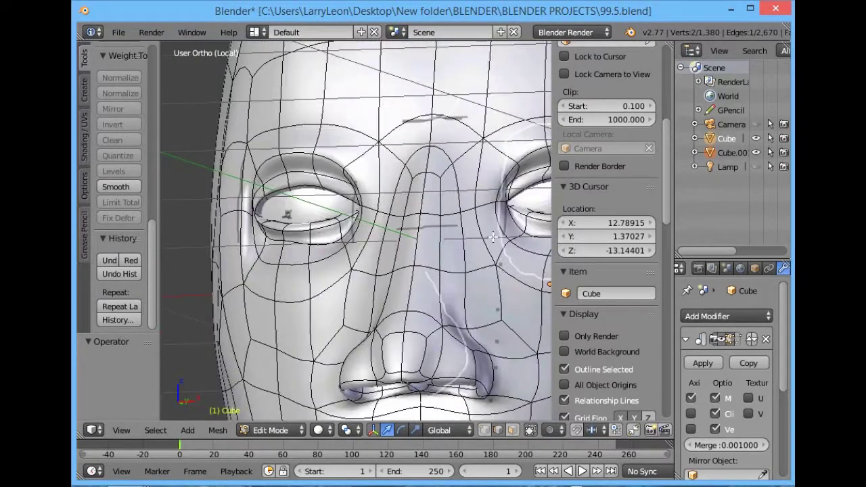
Adjust the eyelid edges along the Y and Z axes from a side view to open the eye.
{"action": "key", "text": "KP_3"}
{"action": "scroll", "coordinate": [314, 234], "scroll_direction": "down", "scroll_amount": 9}
{"action": "middle_click_drag", "start_coordinate": [362, 243], "coordinate": [272, 252], "text": "shift"}
{"action": "scroll", "coordinate": [372, 270], "scroll_direction": "up", "scroll_amount": 5}
{"action": "middle_click_drag", "start_coordinate": [379, 269], "coordinate": [355, 223]}
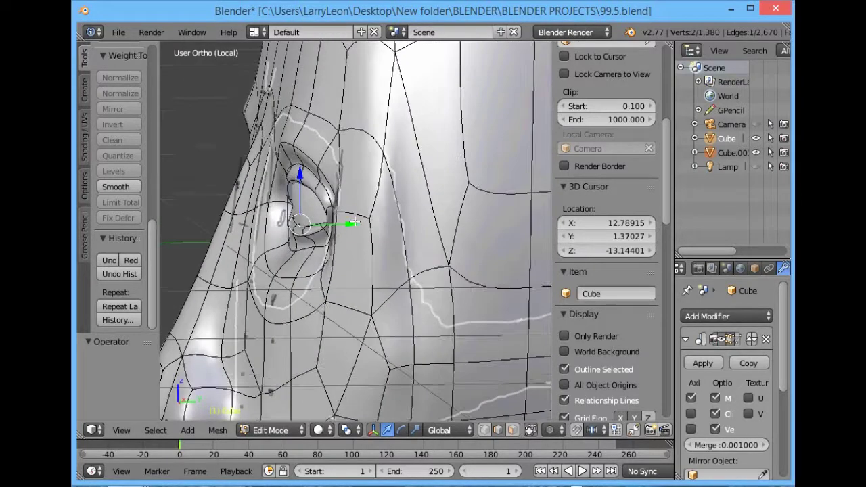
{"action": "left_click_drag", "start_coordinate": [299, 170], "coordinate": [298, 232]}
{"action": "left_click_drag", "start_coordinate": [289, 193], "coordinate": [369, 229]}
{"action": "left_click_drag", "start_coordinate": [313, 233], "coordinate": [317, 194]}
Try moving the outer lower-eyelid edge -0.011 along the Z axis and undo the last eyelid edit.
{"action": "key", "text": "z"}
{"action": "middle_click_drag", "start_coordinate": [320, 207], "coordinate": [463, 223]}
{"action": "left_click_drag", "start_coordinate": [411, 161], "coordinate": [414, 168]}
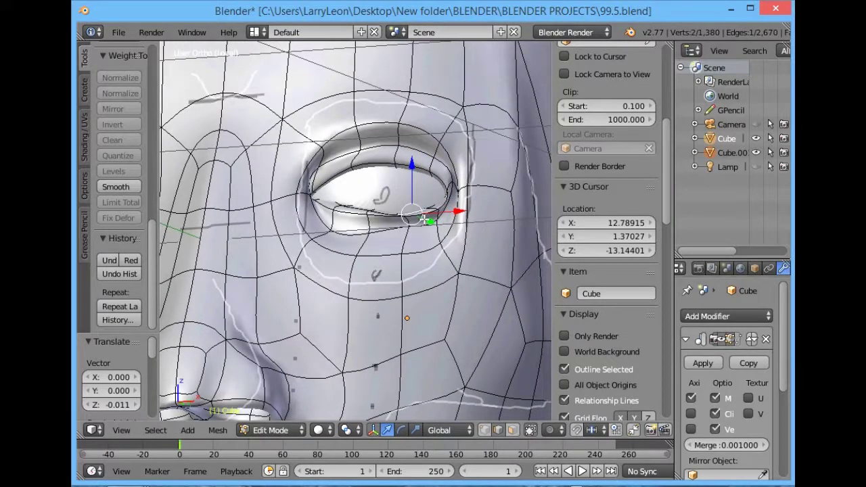
{"action": "mouse_move", "coordinate": [488, 254]}
{"action": "middle_mouse_down"}
{"action": "mouse_move", "coordinate": [386, 211]}
{"action": "mouse_move", "coordinate": [434, 250]}
{"action": "mouse_move", "coordinate": [484, 252]}
{"action": "middle_mouse_up"}
{"action": "left_click", "coordinate": [113, 263]}
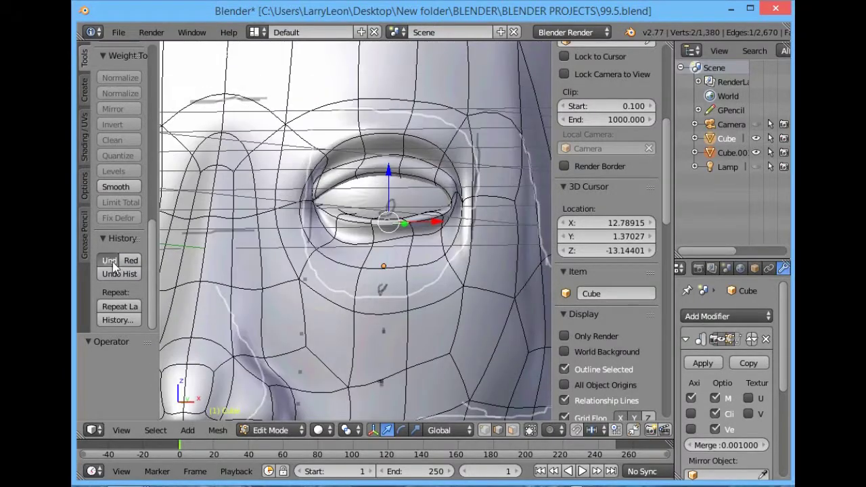
Switch to vertex selection, clear the selection, and reposition the upper-eyelid vertices toward the outer corner of the eye.
{"action": "middle_click_drag", "start_coordinate": [248, 254], "coordinate": [290, 233]}
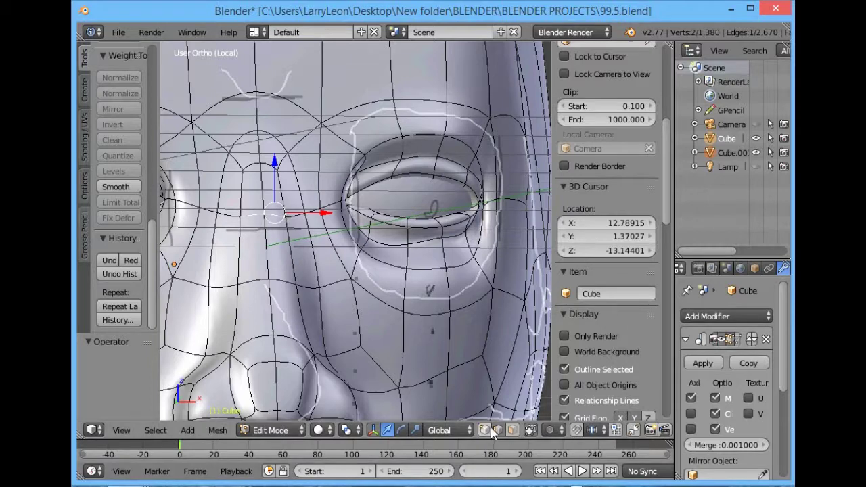
{"action": "key", "text": "a"}
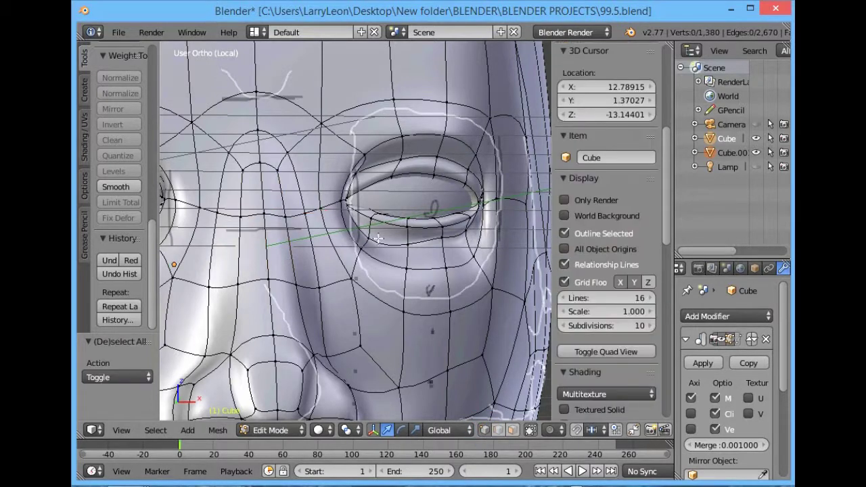
{"action": "right_click", "coordinate": [435, 172]}
{"action": "key", "text": "g"}
{"action": "left_click", "coordinate": [433, 175]}
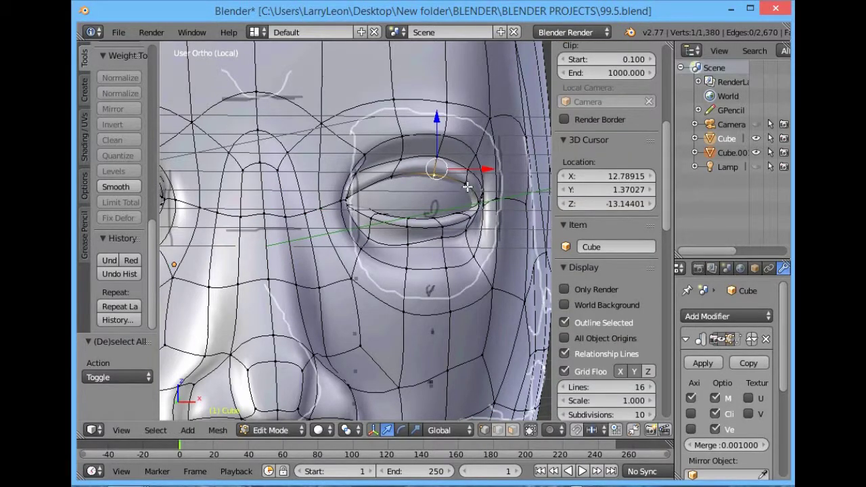
{"action": "key", "text": "g"}
{"action": "left_click", "coordinate": [438, 169]}
{"action": "key", "text": "g"}
{"action": "left_click", "coordinate": [468, 177]}
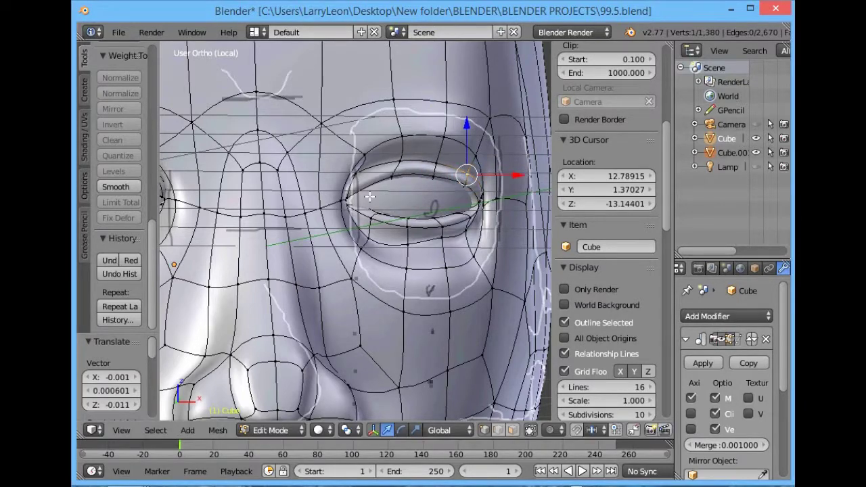
View the figure from the front, select the whole mesh, and check the full body from several distances and angles.
{"action": "scroll", "coordinate": [366, 221], "scroll_direction": "down", "scroll_amount": 4}
{"action": "key", "text": "KP_1"}
{"action": "scroll", "coordinate": [412, 239], "scroll_direction": "down", "scroll_amount": 2}
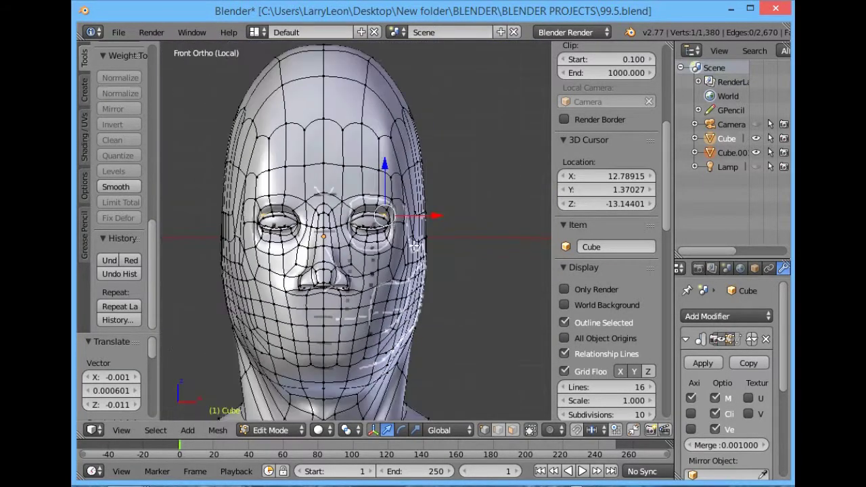
{"action": "key", "text": "a"}
{"action": "middle_click_drag", "start_coordinate": [405, 251], "coordinate": [442, 245], "text": "shift"}
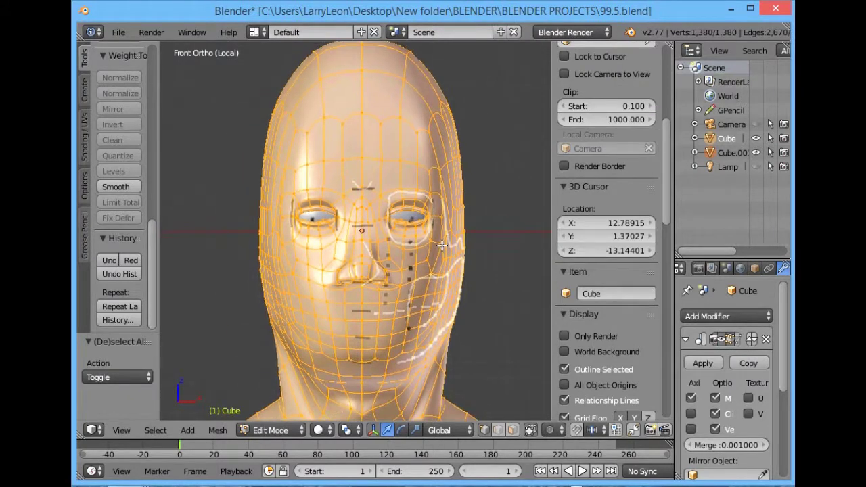
{"action": "scroll", "coordinate": [421, 242], "scroll_direction": "down", "scroll_amount": 6}
{"action": "middle_click_drag", "start_coordinate": [410, 294], "coordinate": [232, 195], "text": "shift"}
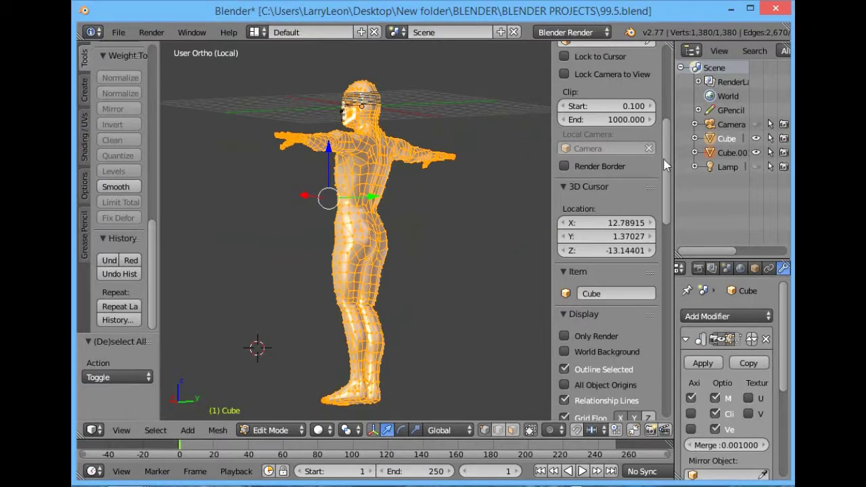
Enable Matcap shading for the viewport and choose the reflective gold matcap for the figure.
{"action": "scroll", "coordinate": [666, 165], "scroll_direction": "down", "scroll_amount": 8}
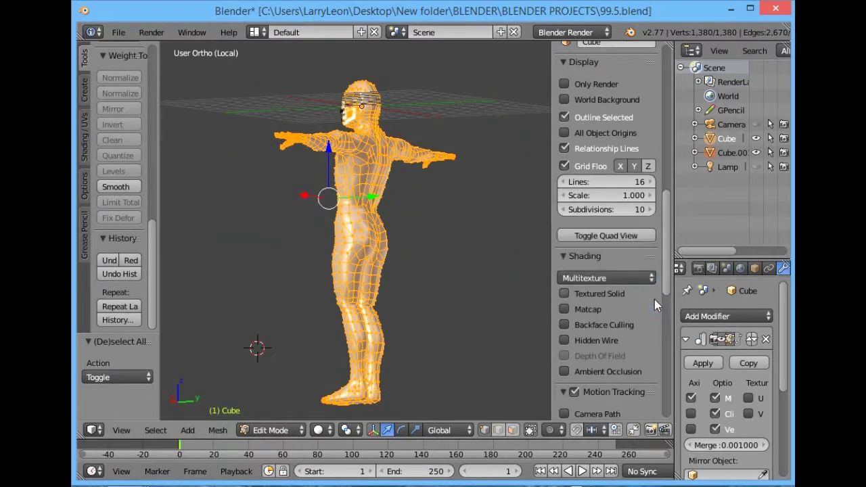
{"action": "left_click", "coordinate": [564, 309]}
{"action": "left_click", "coordinate": [564, 309]}
{"action": "scroll", "coordinate": [660, 271], "scroll_direction": "down", "scroll_amount": 4}
{"action": "scroll", "coordinate": [660, 271], "scroll_direction": "up", "scroll_amount": 2}
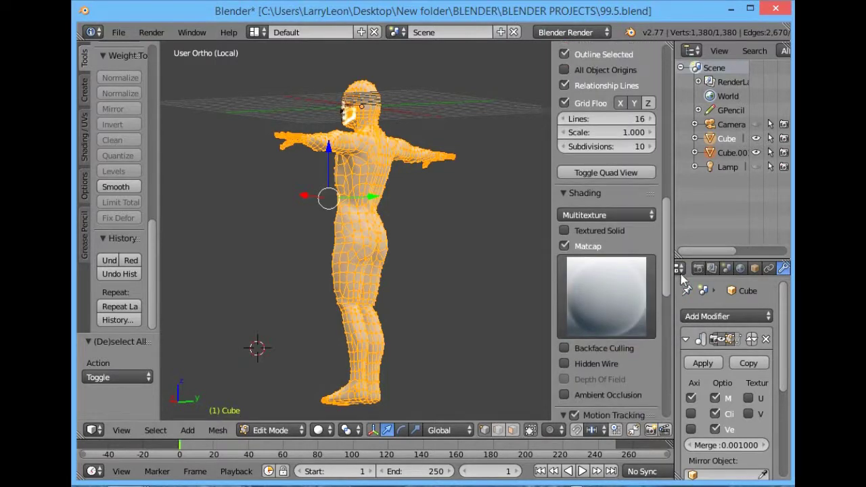
{"action": "left_click", "coordinate": [579, 271]}
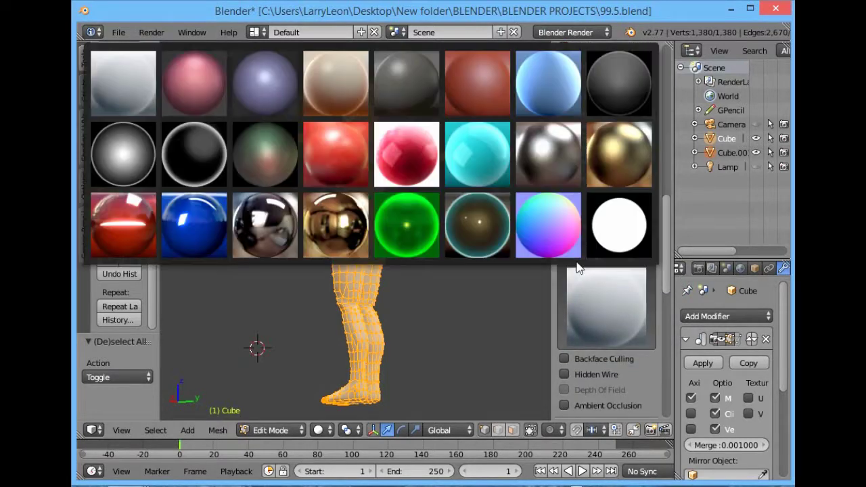
{"action": "left_click", "coordinate": [346, 234]}
{"action": "middle_click_drag", "start_coordinate": [346, 234], "coordinate": [278, 298]}
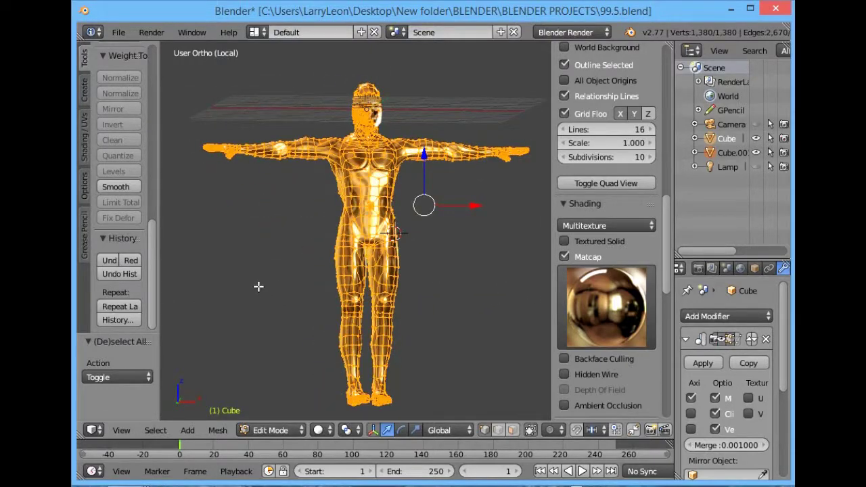
Switch to Object Mode, hide the transform manipulator, and inspect the gold-shaded figure from the front and all around.
{"action": "key", "text": "Tab"}
{"action": "middle_click_drag", "start_coordinate": [321, 251], "coordinate": [400, 440]}
{"action": "left_click", "coordinate": [402, 430]}
{"action": "middle_click_drag", "start_coordinate": [461, 292], "coordinate": [361, 364]}
{"action": "key", "text": "KP_1"}
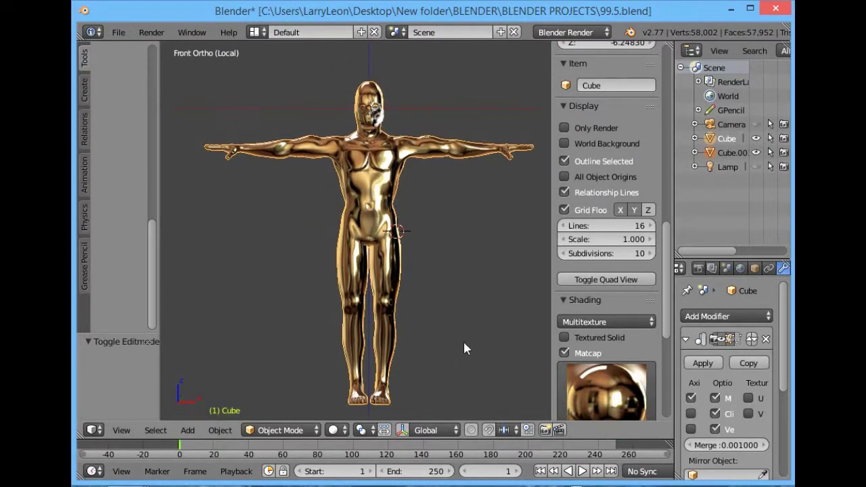
{"action": "middle_click_drag", "start_coordinate": [499, 304], "coordinate": [263, 312]}
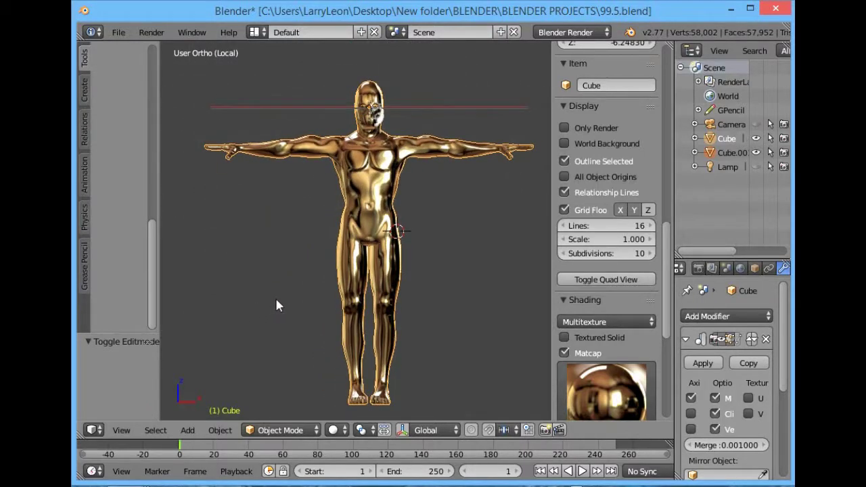
Turn off Matcap shading and save the blend file.
{"action": "left_click", "coordinate": [564, 353]}
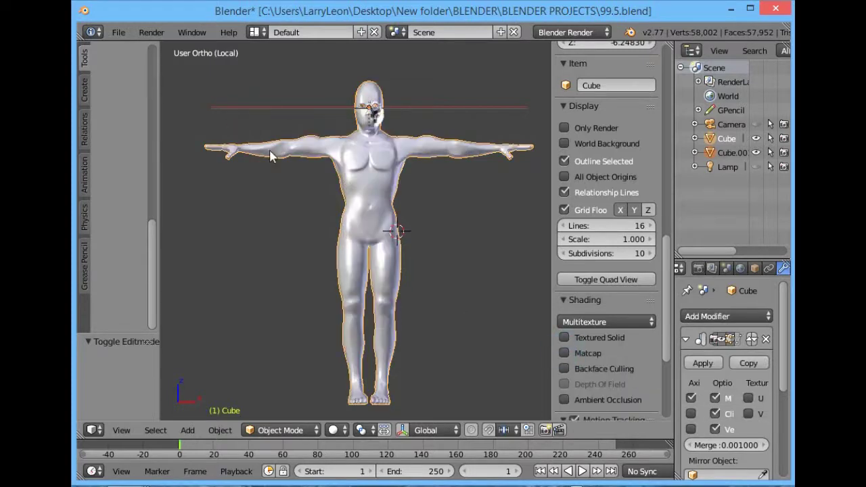
{"action": "key", "text": "Tab"}
{"action": "key", "text": "a"}
{"action": "left_click", "coordinate": [119, 32]}
{"action": "left_click", "coordinate": [146, 140]}
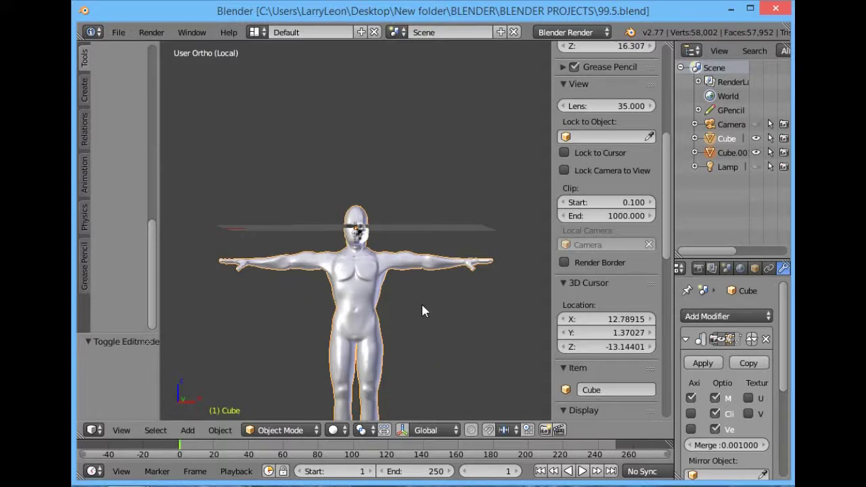
Enter Edit Mode and move the vertex at the lower chest crease 0.024 along Y and -0.024 along Z.
{"action": "mouse_move", "coordinate": [427, 302]}
{"action": "middle_mouse_down"}
{"action": "mouse_move", "coordinate": [548, 306]}
{"action": "mouse_move", "coordinate": [314, 332]}
{"action": "mouse_move", "coordinate": [301, 296]}
{"action": "mouse_move", "coordinate": [470, 286]}
{"action": "mouse_move", "coordinate": [360, 305]}
{"action": "mouse_move", "coordinate": [488, 290]}
{"action": "mouse_move", "coordinate": [456, 255]}
{"action": "mouse_move", "coordinate": [379, 275]}
{"action": "mouse_move", "coordinate": [474, 286]}
{"action": "mouse_move", "coordinate": [417, 292]}
{"action": "middle_mouse_up"}
{"action": "key", "text": "Tab"}
{"action": "scroll", "coordinate": [417, 291], "scroll_direction": "up", "scroll_amount": 3}
{"action": "scroll", "coordinate": [422, 253], "scroll_direction": "up", "scroll_amount": 3}
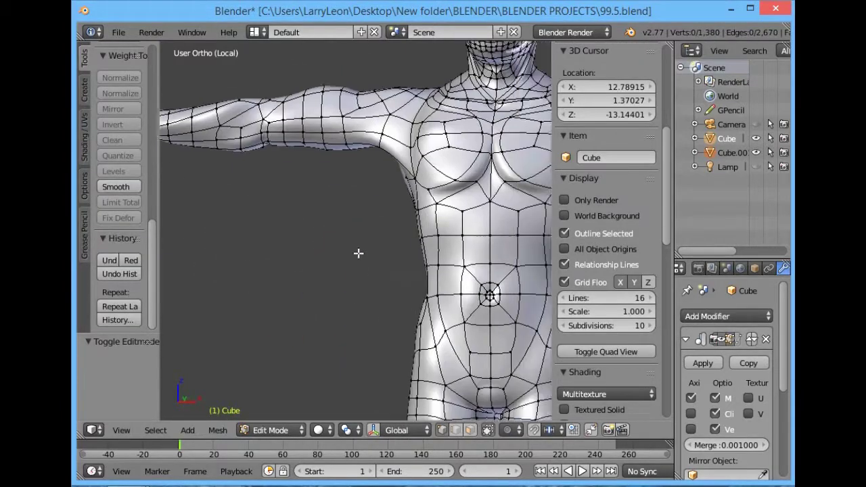
{"action": "scroll", "coordinate": [443, 290], "scroll_direction": "up", "scroll_amount": 2, "text": "shift"}
{"action": "right_click", "coordinate": [413, 245]}
{"action": "middle_click_drag", "start_coordinate": [413, 246], "coordinate": [450, 306]}
{"action": "left_click", "coordinate": [267, 238]}
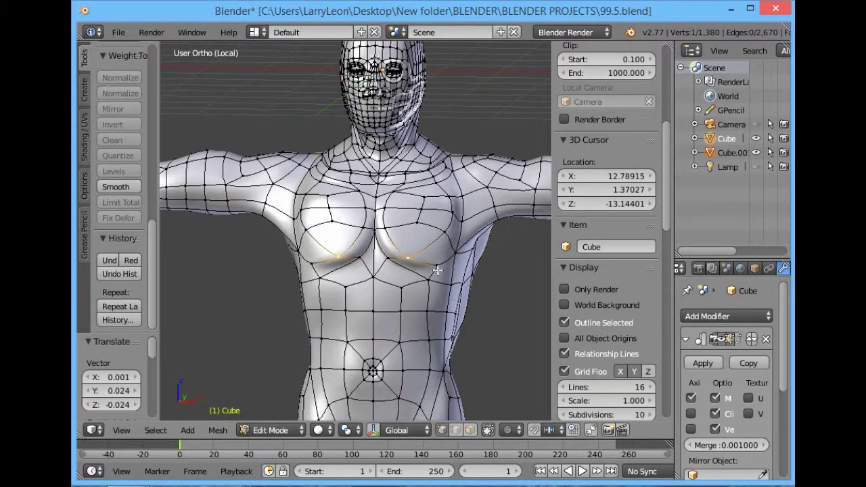
Reposition a vertex at the side of the chest and one beside the shoulder blade on the upper back.
{"action": "key", "text": "g"}
{"action": "middle_click_drag", "start_coordinate": [374, 208], "coordinate": [327, 222]}
{"action": "left_click", "coordinate": [423, 202]}
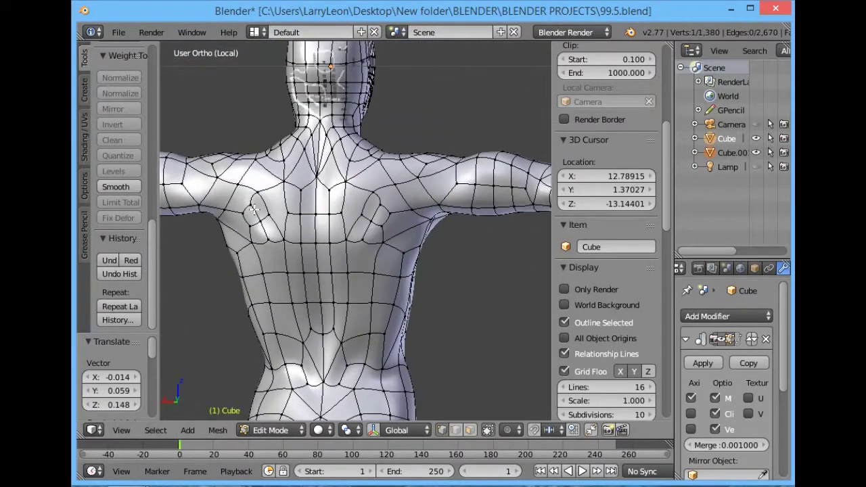
{"action": "middle_click_drag", "start_coordinate": [323, 230], "coordinate": [374, 311]}
{"action": "scroll", "coordinate": [375, 312], "scroll_direction": "up", "scroll_amount": 4}
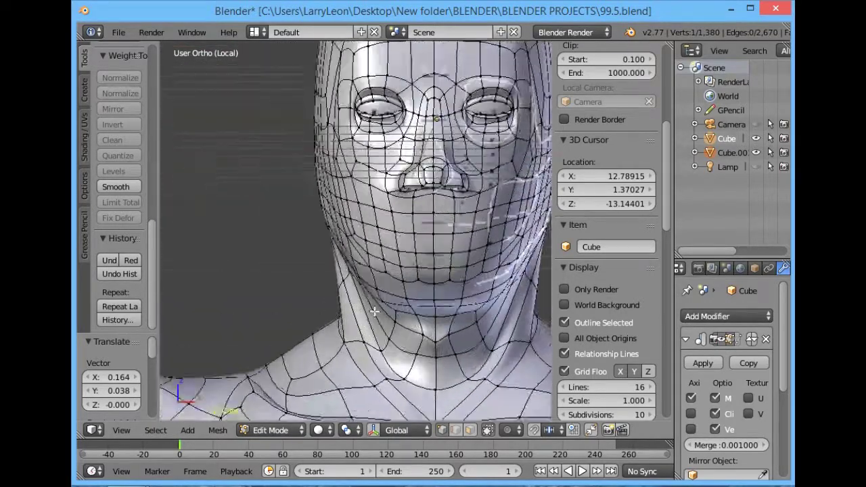
Move the edge beside the nostril -0.033 along X and 0.007 along Z, and try a further shift of a nose-side edge.
{"action": "scroll", "coordinate": [375, 311], "scroll_direction": "down", "scroll_amount": 4}
{"action": "right_click", "coordinate": [413, 268], "text": "shift"}
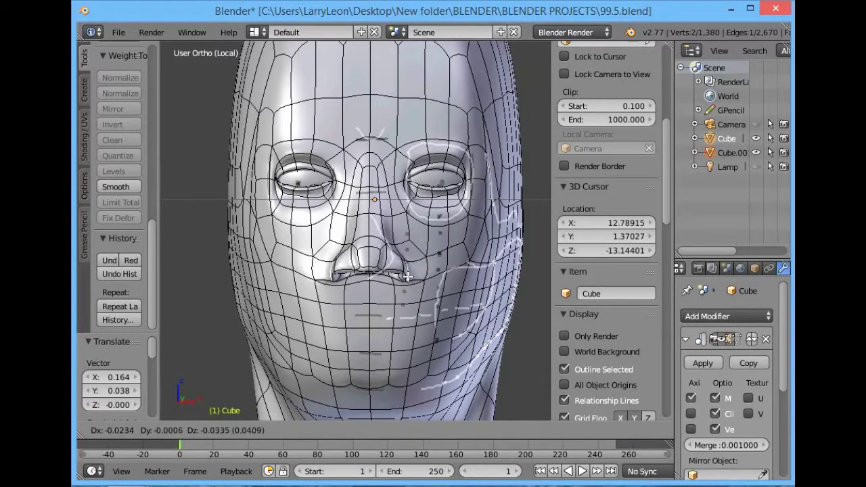
{"action": "key", "text": "Escape"}
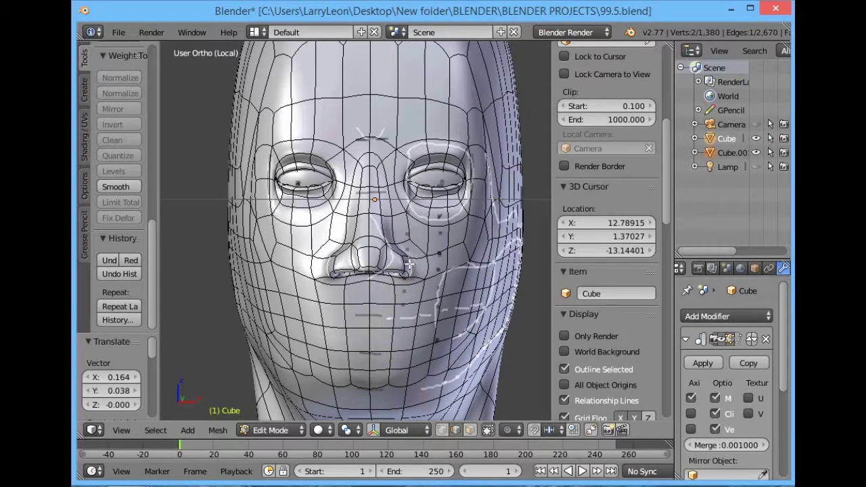
{"action": "key", "text": "g"}
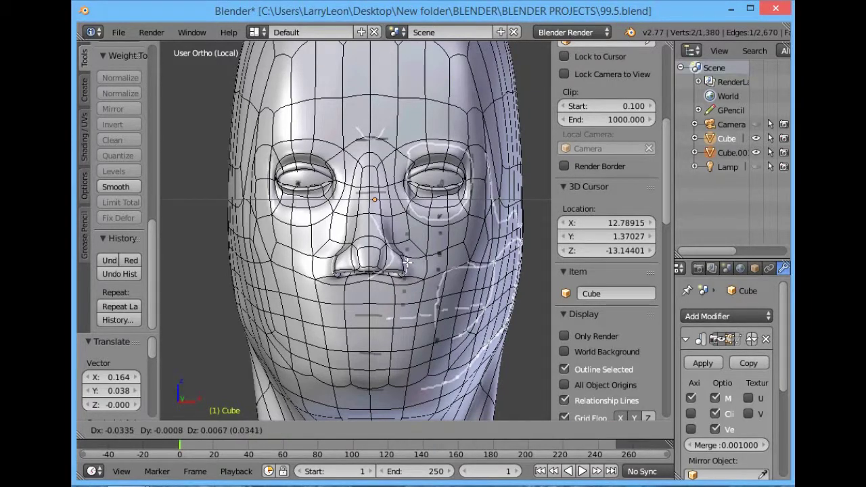
{"action": "middle_click_drag", "start_coordinate": [387, 241], "coordinate": [452, 251]}
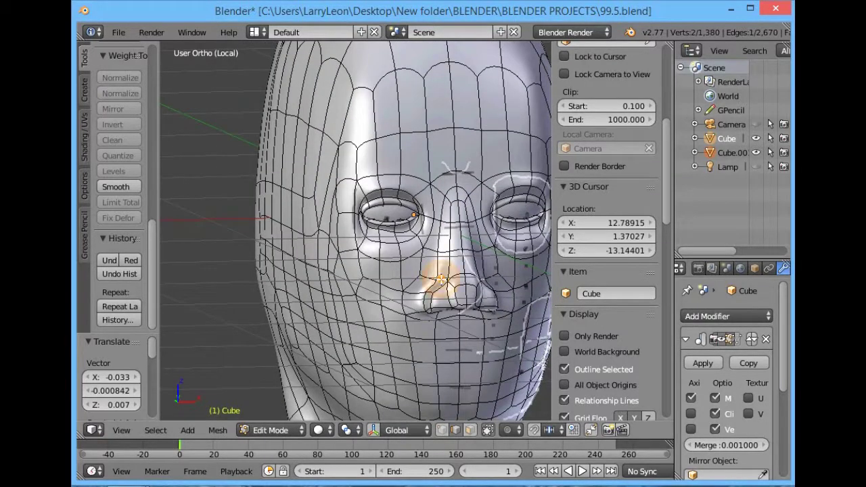
{"action": "key", "text": "g"}
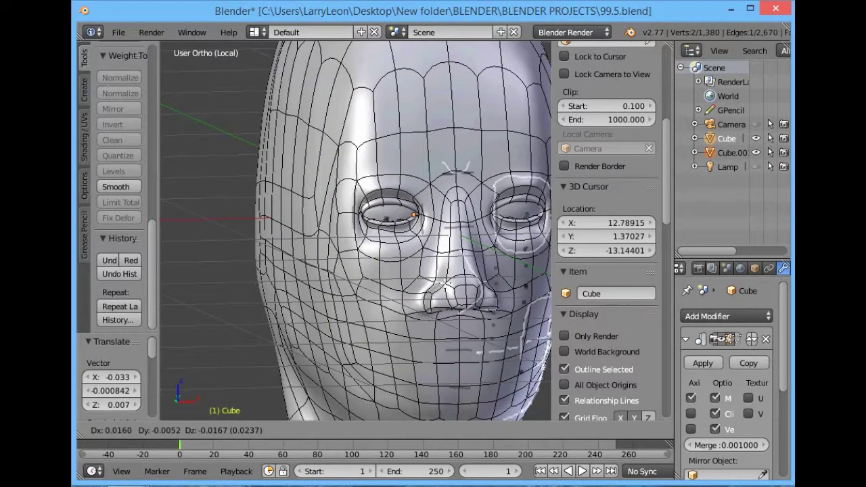
{"action": "left_click", "coordinate": [379, 257]}
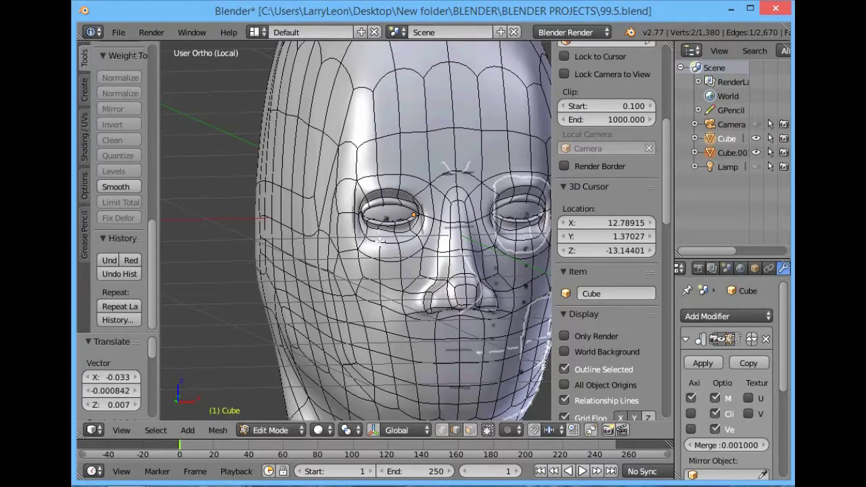
Examine the full figure from all sides, first with the mesh selected and then smooth-shaded in Object Mode.
{"action": "scroll", "coordinate": [385, 239], "scroll_direction": "down", "scroll_amount": 10}
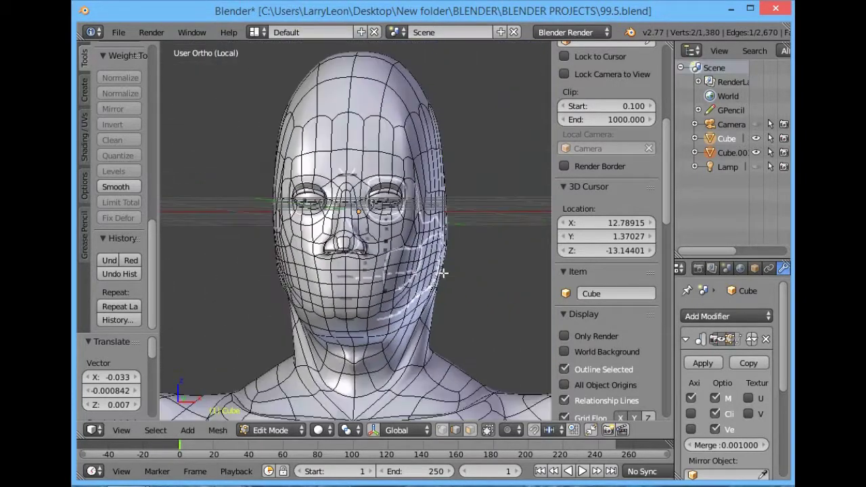
{"action": "scroll", "coordinate": [436, 327], "scroll_direction": "up", "scroll_amount": 3}
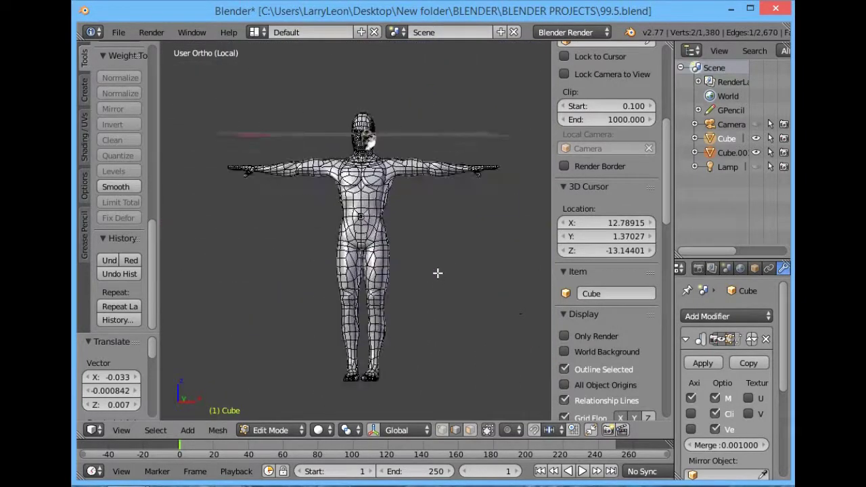
{"action": "key", "text": "a"}
{"action": "key", "text": "a"}
{"action": "key", "text": "a"}
{"action": "mouse_move", "coordinate": [419, 248]}
{"action": "middle_mouse_down"}
{"action": "mouse_move", "coordinate": [224, 244]}
{"action": "mouse_move", "coordinate": [372, 242]}
{"action": "mouse_move", "coordinate": [288, 258]}
{"action": "mouse_move", "coordinate": [488, 264]}
{"action": "mouse_move", "coordinate": [255, 271]}
{"action": "mouse_move", "coordinate": [222, 284]}
{"action": "middle_mouse_up"}
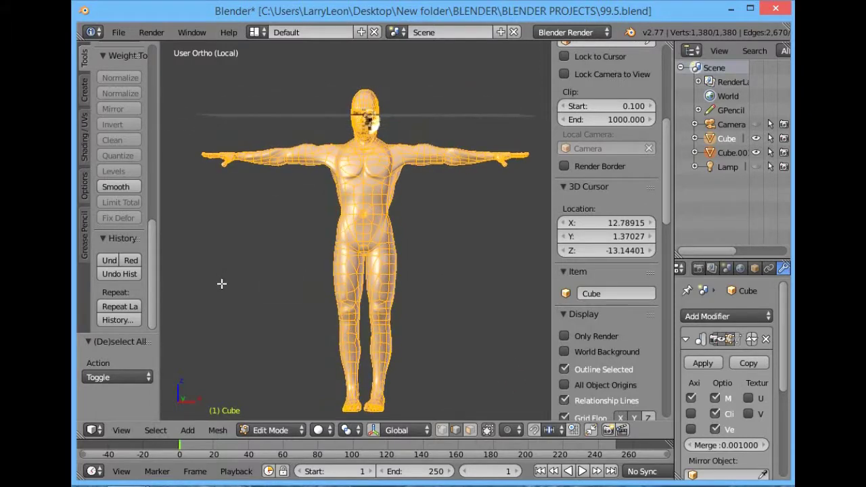
{"action": "key", "text": "a"}
{"action": "key", "text": "Tab"}
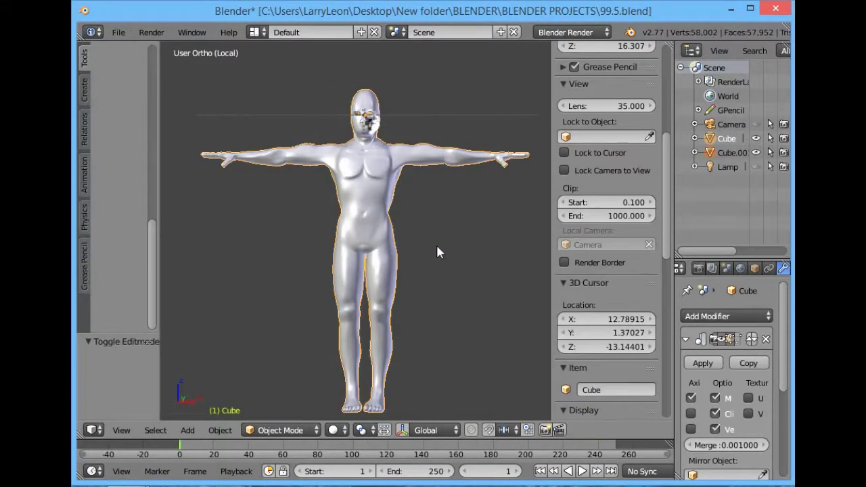
{"action": "middle_click_drag", "start_coordinate": [436, 281], "coordinate": [444, 260], "text": "shift"}
{"action": "middle_click_drag", "start_coordinate": [498, 291], "coordinate": [228, 296]}
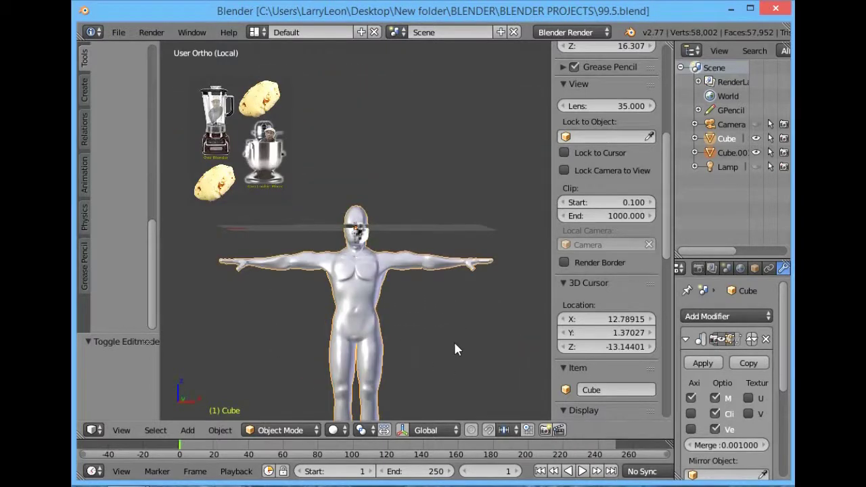
Return to Edit Mode and nudge the vertices along the underside of the chest muscle.
{"action": "mouse_move", "coordinate": [428, 303]}
{"action": "middle_mouse_down"}
{"action": "mouse_move", "coordinate": [236, 282]}
{"action": "mouse_move", "coordinate": [456, 294]}
{"action": "mouse_move", "coordinate": [499, 242]}
{"action": "mouse_move", "coordinate": [409, 256]}
{"action": "mouse_move", "coordinate": [420, 296]}
{"action": "middle_mouse_up"}
{"action": "key", "text": "Tab"}
{"action": "scroll", "coordinate": [410, 264], "scroll_direction": "up", "scroll_amount": 6}
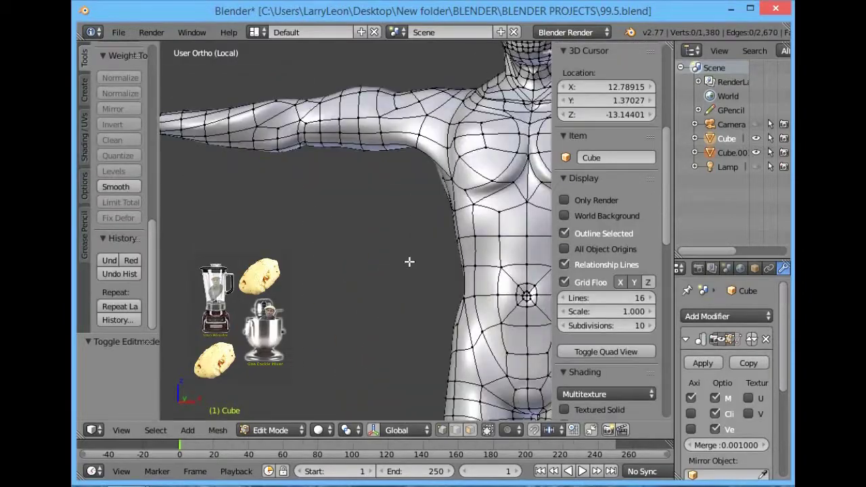
{"action": "middle_click_drag", "start_coordinate": [408, 261], "coordinate": [255, 327], "text": "shift"}
{"action": "right_click", "coordinate": [412, 246]}
{"action": "middle_click_drag", "start_coordinate": [412, 245], "coordinate": [272, 241]}
{"action": "right_click_drag", "start_coordinate": [272, 245], "coordinate": [273, 241]}
Adjust the vertices at the outer chest and beneath the arm, and shift the shoulder-blade vertex on the back.
{"action": "middle_click_drag", "start_coordinate": [273, 241], "coordinate": [434, 274]}
{"action": "right_click_drag", "start_coordinate": [437, 262], "coordinate": [439, 254]}
{"action": "middle_click_drag", "start_coordinate": [439, 256], "coordinate": [369, 298]}
{"action": "right_click_drag", "start_coordinate": [424, 211], "coordinate": [425, 203]}
{"action": "middle_click_drag", "start_coordinate": [425, 202], "coordinate": [309, 202]}
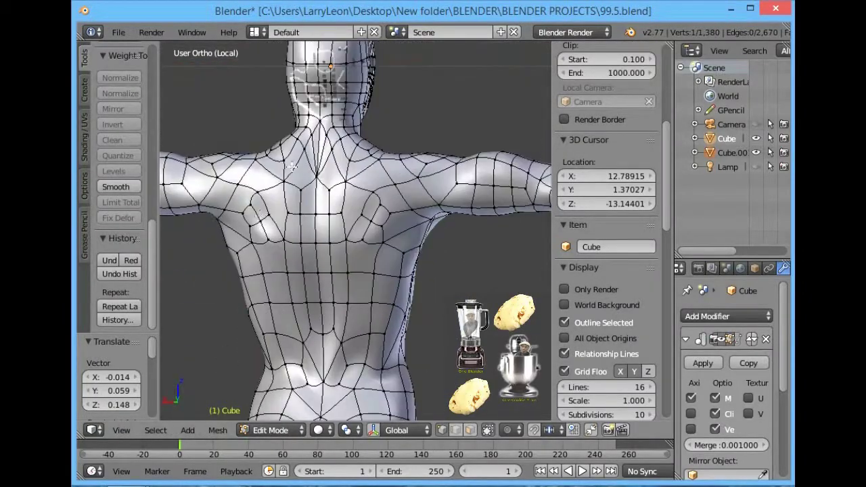
{"action": "right_click_drag", "start_coordinate": [242, 198], "coordinate": [244, 199]}
{"action": "middle_click_drag", "start_coordinate": [446, 245], "coordinate": [439, 304]}
Shift the nostril-wing edge -0.033 along X and 0.007 along Z, and try another move from an angled view.
{"action": "scroll", "coordinate": [440, 298], "scroll_direction": "up", "scroll_amount": 5}
{"action": "right_click", "coordinate": [404, 272]}
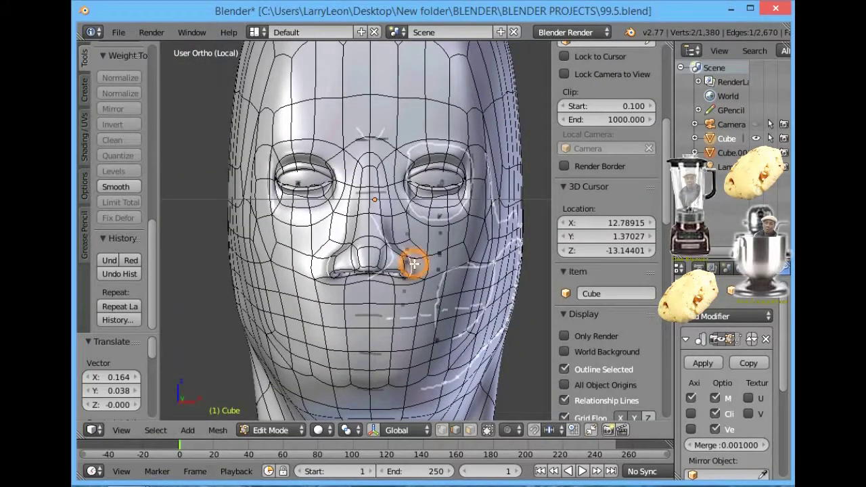
{"action": "left_click", "coordinate": [406, 263]}
{"action": "middle_click_drag", "start_coordinate": [406, 262], "coordinate": [445, 272]}
{"action": "key", "text": "g"}
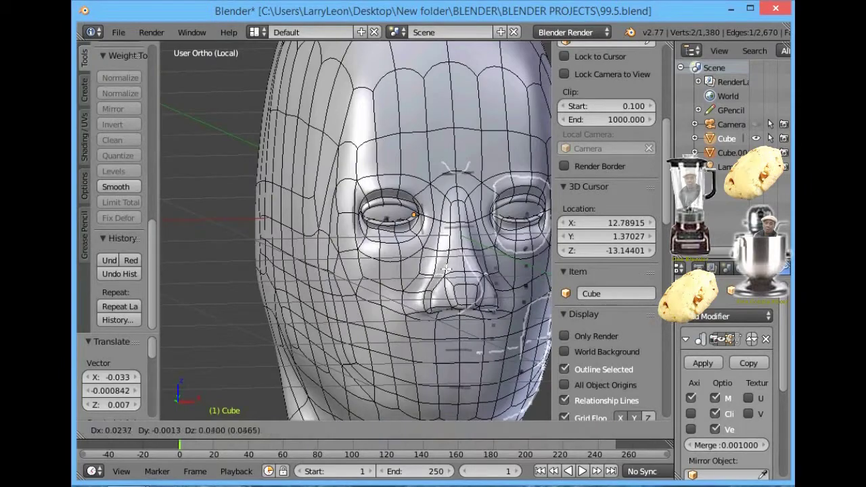
{"action": "right_click", "coordinate": [445, 280]}
{"action": "scroll", "coordinate": [379, 241], "scroll_direction": "down", "scroll_amount": 12}
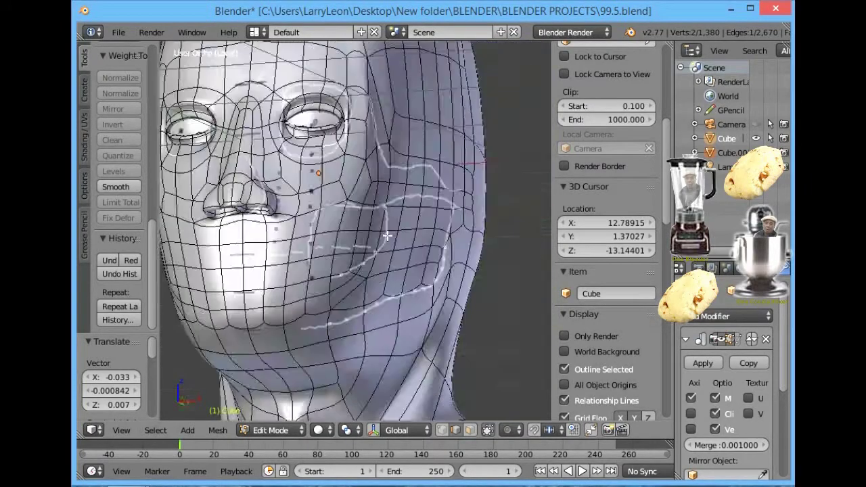
Toggle the mesh selection, switch to Object Mode, and inspect the whole body while orbiting around it.
{"action": "key", "text": "a"}
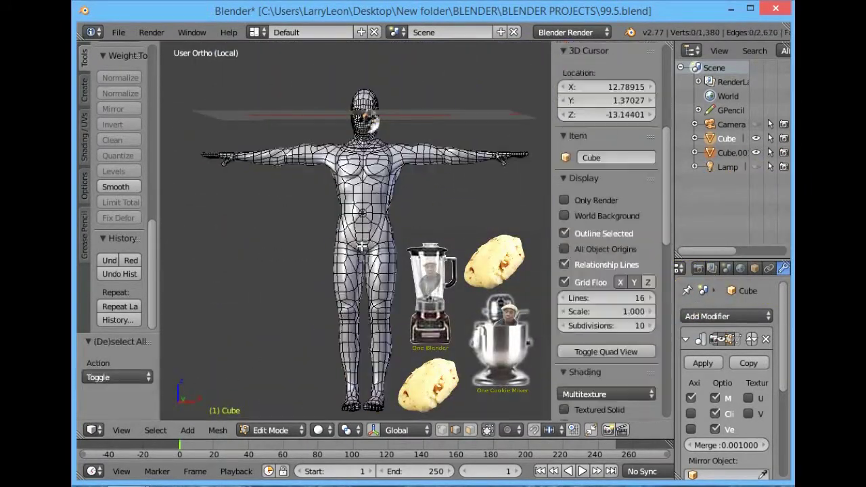
{"action": "middle_click_drag", "start_coordinate": [393, 244], "coordinate": [313, 245]}
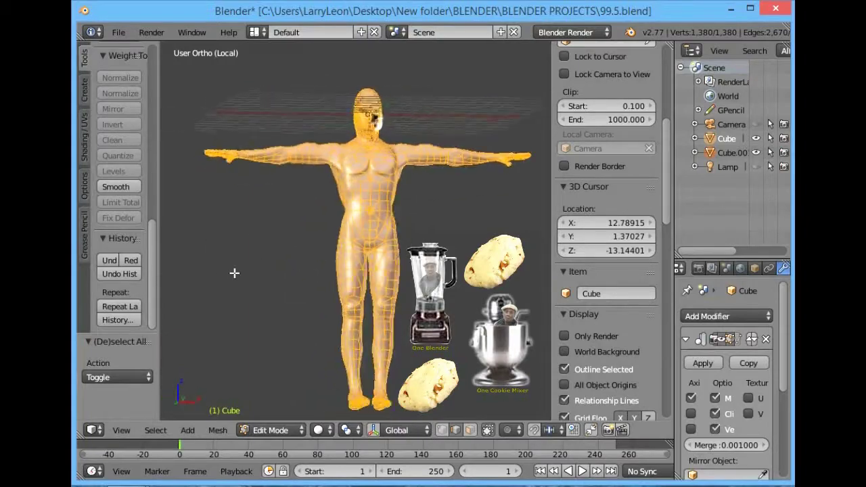
{"action": "key", "text": "a"}
{"action": "key", "text": "Tab"}
{"action": "middle_click_drag", "start_coordinate": [366, 276], "coordinate": [222, 289]}
Go back to mesh editing and reposition the vertical edge on the outer side of the buttock near the hip.
{"action": "key", "text": "ctrl+z"}
{"action": "right_click", "coordinate": [364, 233]}
{"action": "scroll", "coordinate": [376, 227], "scroll_direction": "up", "scroll_amount": 6}
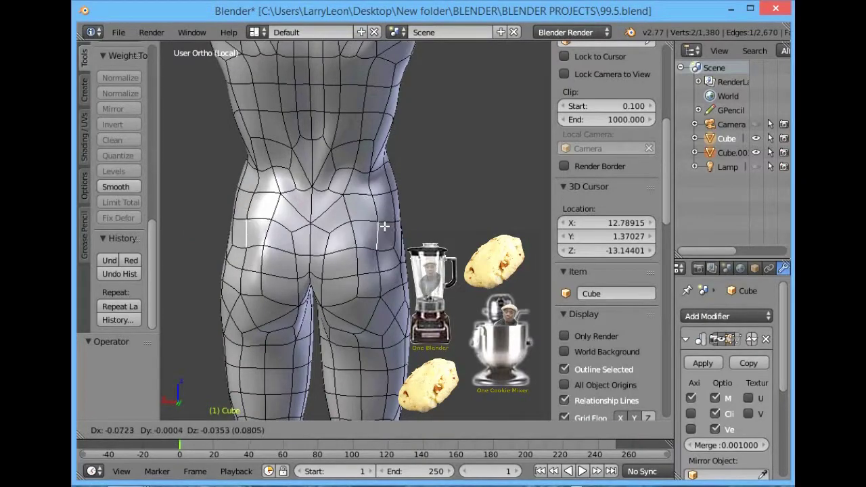
{"action": "left_click", "coordinate": [384, 226]}
{"action": "middle_click_drag", "start_coordinate": [389, 194], "coordinate": [495, 151]}
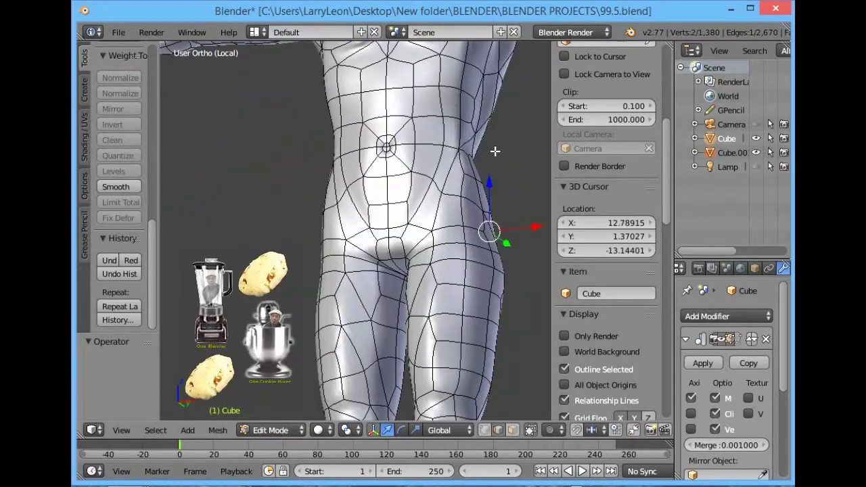
Try shifting the edge at the crotch -0.061 along Z on the front of the figure.
{"action": "middle_click_drag", "start_coordinate": [441, 215], "coordinate": [406, 225]}
{"action": "left_click_drag", "start_coordinate": [398, 141], "coordinate": [398, 147]}
{"action": "middle_click_drag", "start_coordinate": [433, 190], "coordinate": [470, 338]}
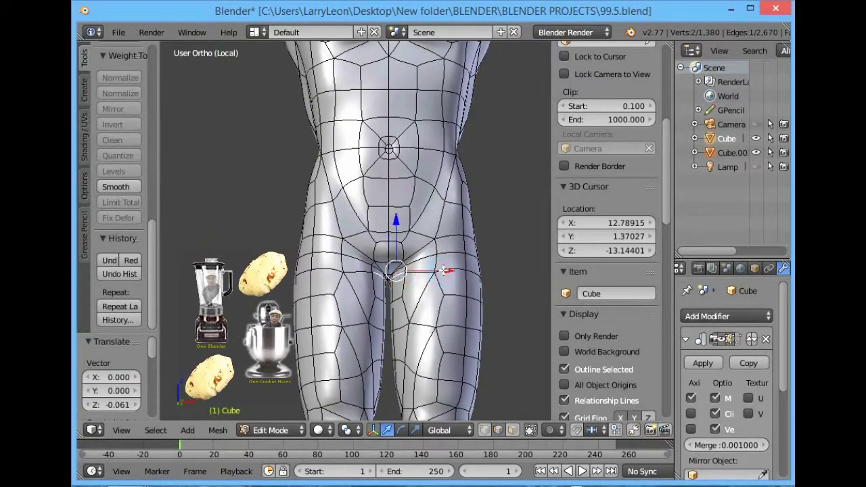
{"action": "left_click", "coordinate": [109, 260]}
Shift the lower eyelid edge 0.010 along Y and -0.011 along Z, and compare the result by undoing and redoing the move.
{"action": "scroll", "coordinate": [442, 117], "scroll_direction": "up", "scroll_amount": 10, "text": "shift"}
{"action": "scroll", "coordinate": [443, 117], "scroll_direction": "up", "scroll_amount": 6}
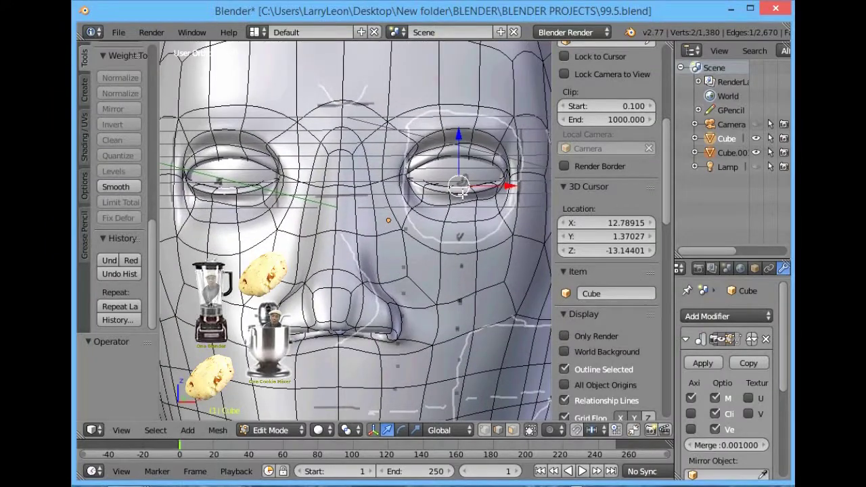
{"action": "middle_click_drag", "start_coordinate": [463, 193], "coordinate": [466, 211]}
{"action": "middle_click_drag", "start_coordinate": [312, 219], "coordinate": [163, 270], "text": "shift"}
{"action": "scroll", "coordinate": [379, 269], "scroll_direction": "up", "scroll_amount": 6}
{"action": "middle_click_drag", "start_coordinate": [369, 267], "coordinate": [393, 275]}
{"action": "left_click_drag", "start_coordinate": [299, 173], "coordinate": [298, 175]}
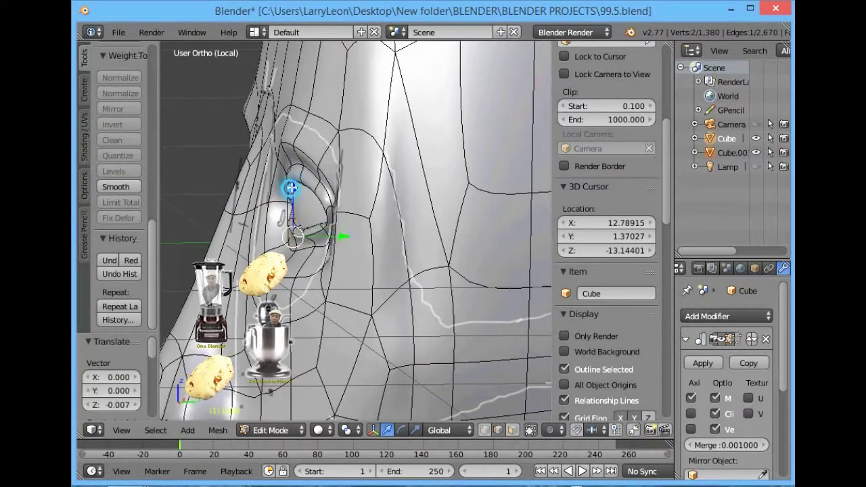
{"action": "left_click_drag", "start_coordinate": [320, 225], "coordinate": [313, 231]}
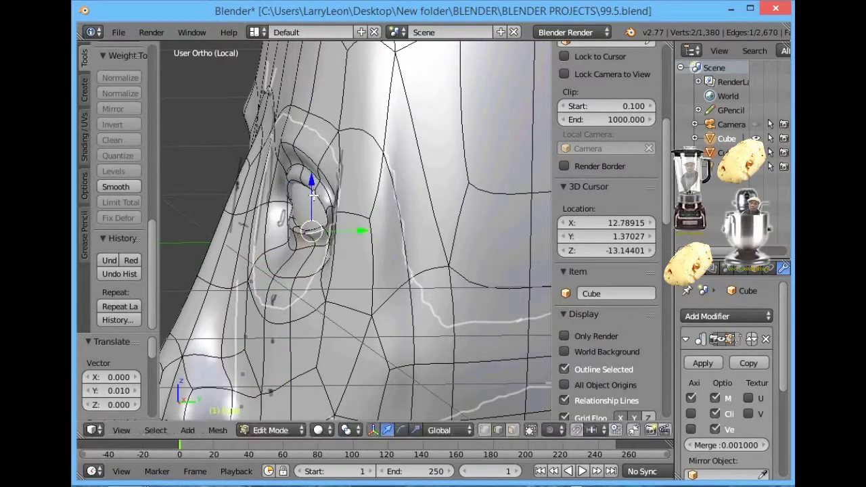
{"action": "middle_click_drag", "start_coordinate": [317, 195], "coordinate": [423, 207]}
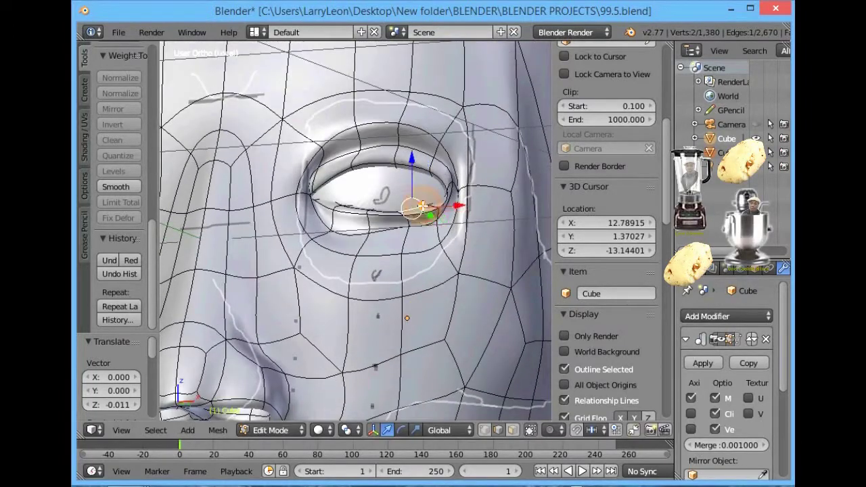
{"action": "left_click", "coordinate": [112, 260]}
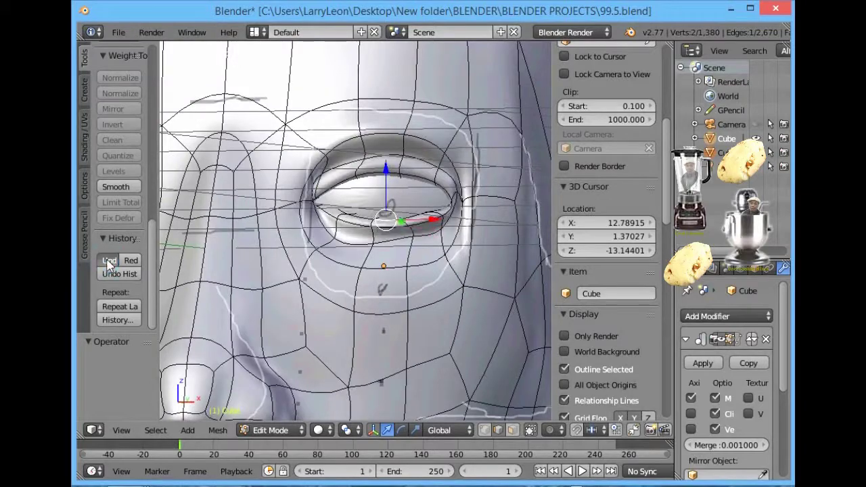
{"action": "left_click", "coordinate": [131, 261]}
Move the upper eyelid vertex -0.003, 0.001, -0.024 in X, Y, Z, nudge its outer neighbour, and toggle the mesh selection in front view.
{"action": "key", "text": "a"}
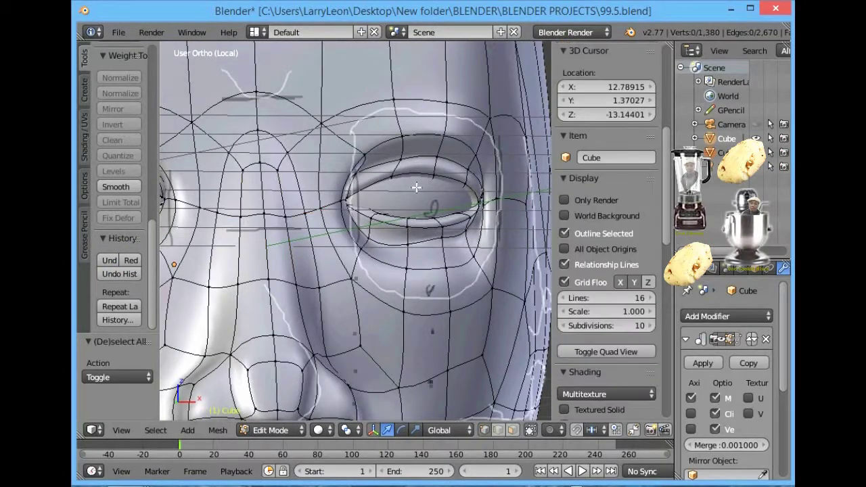
{"action": "right_click", "coordinate": [433, 164]}
{"action": "key", "text": "g"}
{"action": "left_click", "coordinate": [438, 168]}
{"action": "key", "text": "g"}
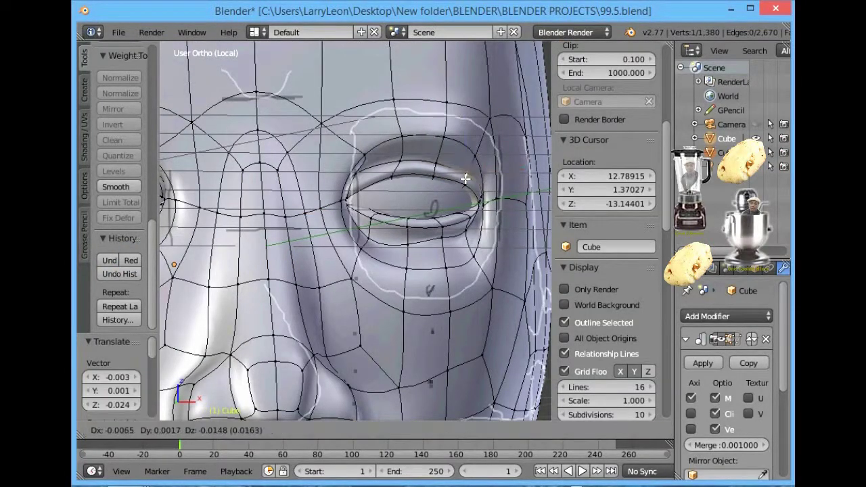
{"action": "scroll", "coordinate": [373, 213], "scroll_direction": "down", "scroll_amount": 5}
{"action": "key", "text": "KP_1"}
{"action": "scroll", "coordinate": [393, 248], "scroll_direction": "down", "scroll_amount": 2}
{"action": "key", "text": "a"}
{"action": "key", "text": "a"}
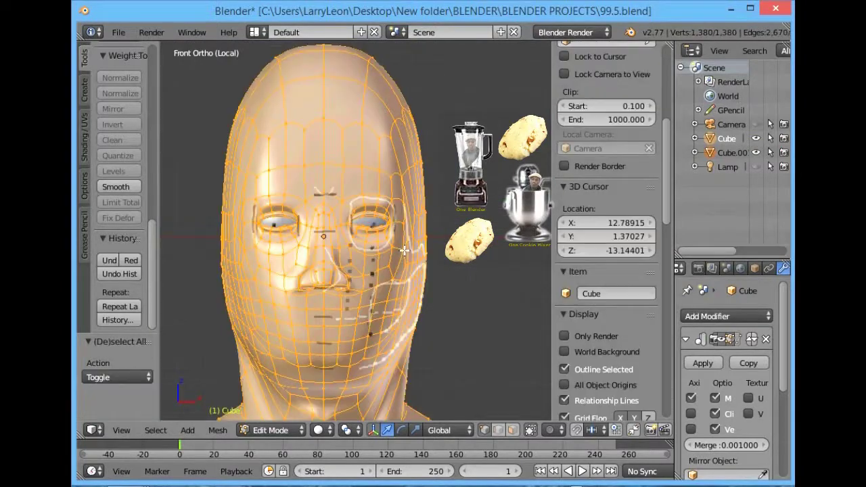
Enable Matcap shading and apply the gold material to the figure.
{"action": "middle_click_drag", "start_coordinate": [393, 256], "coordinate": [425, 252], "text": "shift"}
{"action": "scroll", "coordinate": [426, 252], "scroll_direction": "down", "scroll_amount": 1}
{"action": "scroll", "coordinate": [425, 251], "scroll_direction": "down", "scroll_amount": 4}
{"action": "middle_click_drag", "start_coordinate": [410, 293], "coordinate": [232, 192]}
{"action": "scroll", "coordinate": [649, 203], "scroll_direction": "down", "scroll_amount": 8}
{"action": "left_click", "coordinate": [648, 280]}
{"action": "left_click", "coordinate": [564, 310]}
{"action": "scroll", "coordinate": [650, 282], "scroll_direction": "down", "scroll_amount": 3}
{"action": "scroll", "coordinate": [584, 279], "scroll_direction": "up", "scroll_amount": 1}
{"action": "left_click", "coordinate": [584, 279]}
{"action": "left_click", "coordinate": [345, 227]}
{"action": "middle_click_drag", "start_coordinate": [194, 271], "coordinate": [258, 286]}
Switch to Object Mode, hide the transform manipulator, and examine the whole gold figure from the front and around.
{"action": "key", "text": "Tab"}
{"action": "middle_click_drag", "start_coordinate": [315, 253], "coordinate": [389, 302]}
{"action": "key", "text": "ctrl+space"}
{"action": "key", "text": "KP_1"}
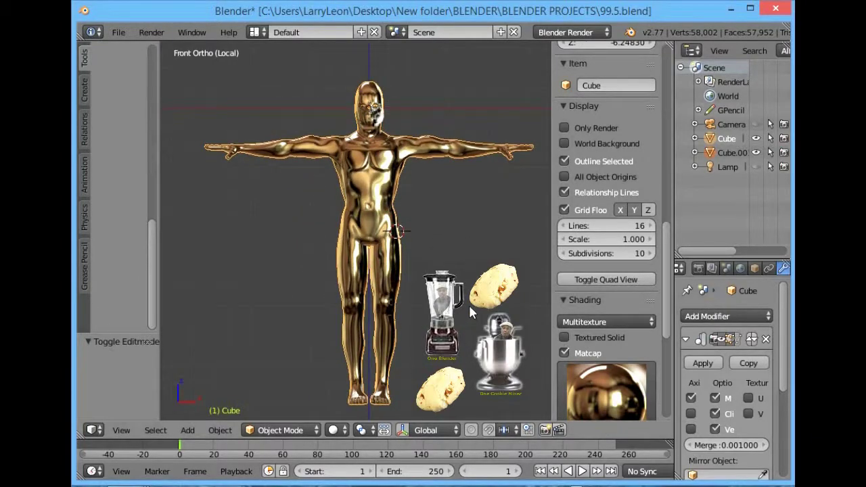
{"action": "middle_click_drag", "start_coordinate": [469, 303], "coordinate": [251, 308]}
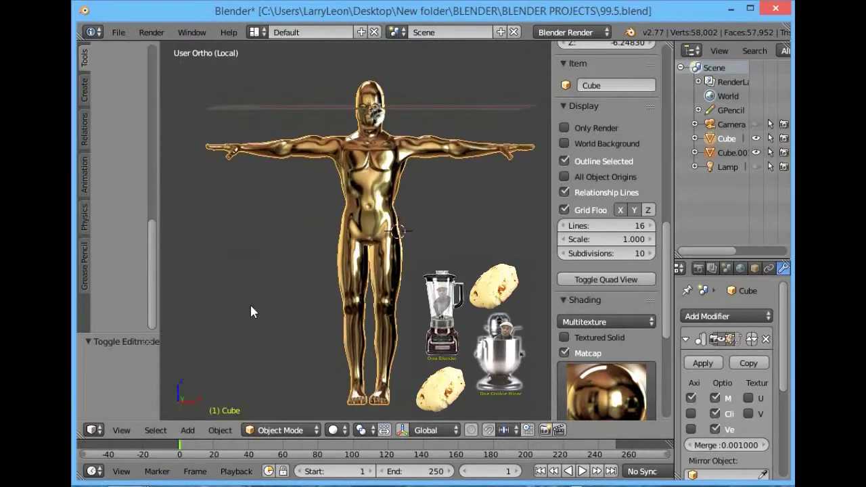
Turn off Matcap shading, go back to mesh editing, and toggle the selection.
{"action": "left_click", "coordinate": [565, 352]}
{"action": "key", "text": "Tab"}
{"action": "key", "text": "a"}
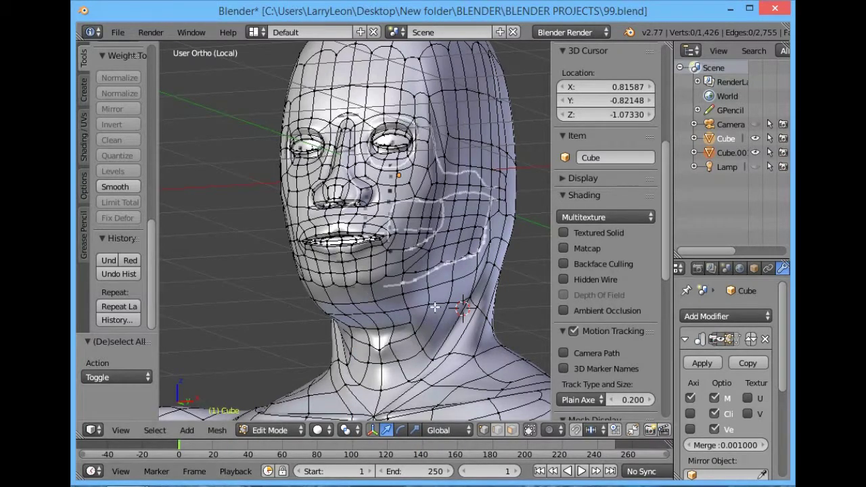
Switch to Object Mode and examine the smoothed figure and its head from the front.
{"action": "left_click", "coordinate": [392, 472]}
{"action": "left_click", "coordinate": [174, 335]}
{"action": "left_click", "coordinate": [192, 322]}
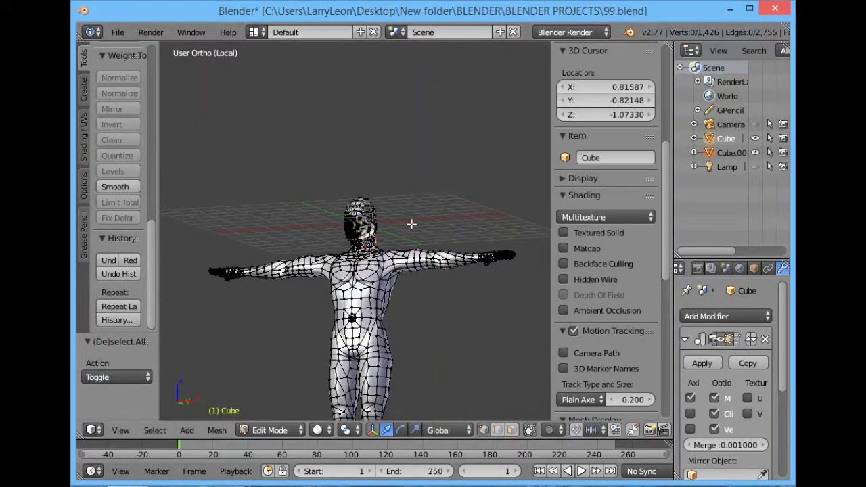
{"action": "key", "text": "Tab"}
{"action": "middle_click_drag", "start_coordinate": [368, 197], "coordinate": [368, 407]}
{"action": "scroll", "coordinate": [359, 273], "scroll_direction": "up", "scroll_amount": 6}
{"action": "middle_click_drag", "start_coordinate": [353, 277], "coordinate": [386, 218]}
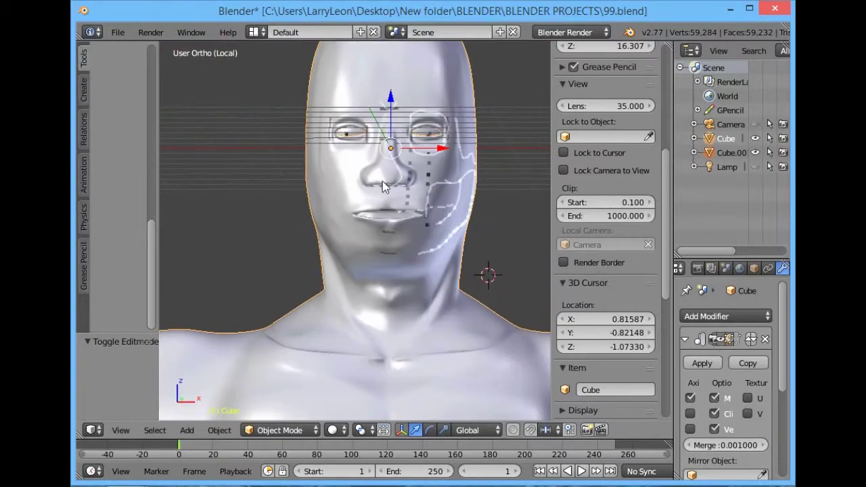
Select the mesh area beneath the chin, raise it 0.128 along Z, adjust it along Y, and preview the smoothed face.
{"action": "key", "text": "Tab"}
{"action": "middle_click_drag", "start_coordinate": [441, 243], "coordinate": [399, 252]}
{"action": "right_click", "coordinate": [339, 252], "text": "shift"}
{"action": "middle_click_drag", "start_coordinate": [339, 253], "coordinate": [288, 227]}
{"action": "right_click", "coordinate": [359, 251], "text": "shift"}
{"action": "middle_click_drag", "start_coordinate": [463, 196], "coordinate": [505, 220]}
{"action": "left_click_drag", "start_coordinate": [309, 213], "coordinate": [309, 198]}
{"action": "left_click_drag", "start_coordinate": [365, 249], "coordinate": [376, 248]}
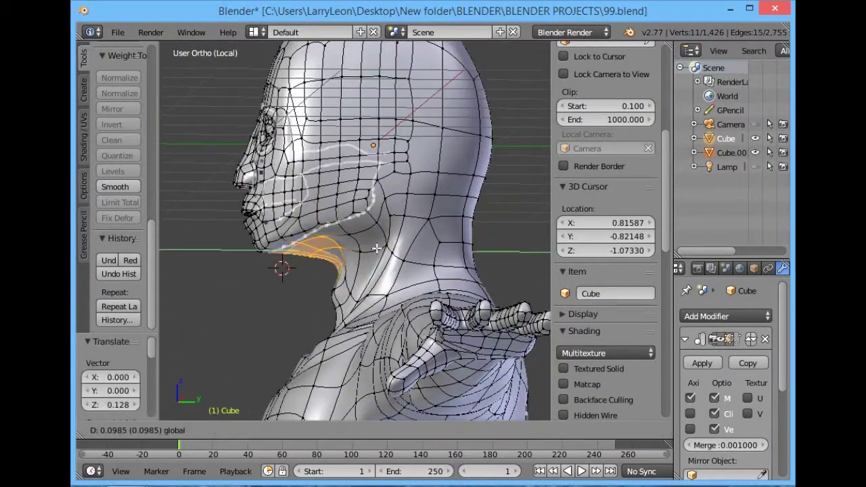
{"action": "left_click", "coordinate": [363, 255]}
{"action": "middle_click_drag", "start_coordinate": [364, 255], "coordinate": [482, 238]}
{"action": "scroll", "coordinate": [482, 238], "scroll_direction": "up", "scroll_amount": 3}
{"action": "key", "text": "Tab"}
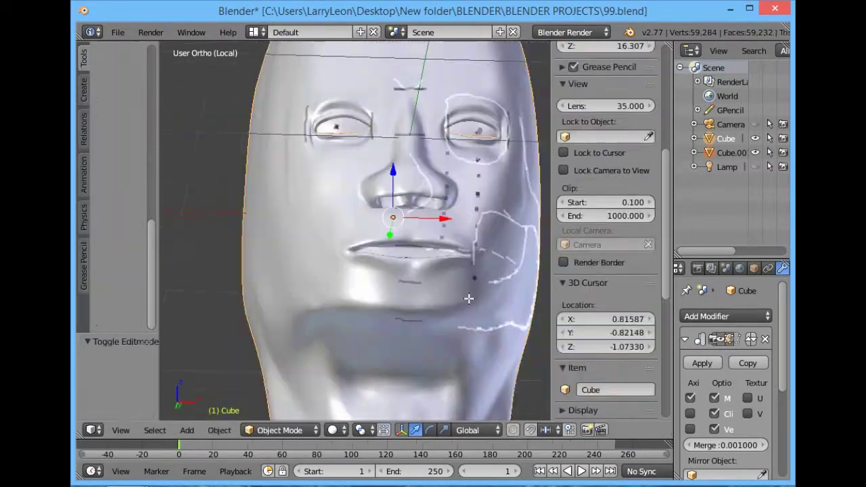
Select three vertices along the lower chin edge and move them -0.005 in X, -0.016 in Y and -0.010 in Z.
{"action": "key", "text": "Tab"}
{"action": "key", "text": "a"}
{"action": "right_click", "coordinate": [467, 315]}
{"action": "right_click", "coordinate": [436, 310], "text": "shift"}
{"action": "right_click", "coordinate": [409, 314], "text": "shift"}
{"action": "middle_click_drag", "start_coordinate": [505, 232], "coordinate": [492, 287]}
{"action": "key", "text": "g"}
{"action": "left_click", "coordinate": [290, 286]}
{"action": "right_click", "coordinate": [393, 380], "text": "shift"}
{"action": "middle_click_drag", "start_coordinate": [392, 380], "coordinate": [478, 309]}
{"action": "left_click", "coordinate": [305, 338]}
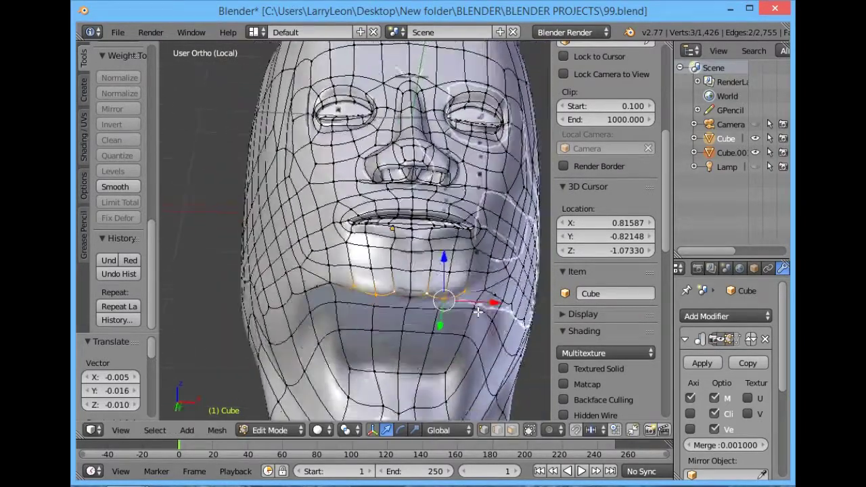
Extend the selection to four vertices along the lower jaw edge and reposition them, including a -0.020 shift along X.
{"action": "right_click", "coordinate": [402, 357]}
{"action": "middle_click_drag", "start_coordinate": [403, 357], "coordinate": [327, 325]}
{"action": "right_click", "coordinate": [290, 301], "text": "shift"}
{"action": "middle_click_drag", "start_coordinate": [290, 301], "coordinate": [304, 328]}
{"action": "key", "text": "Tab"}
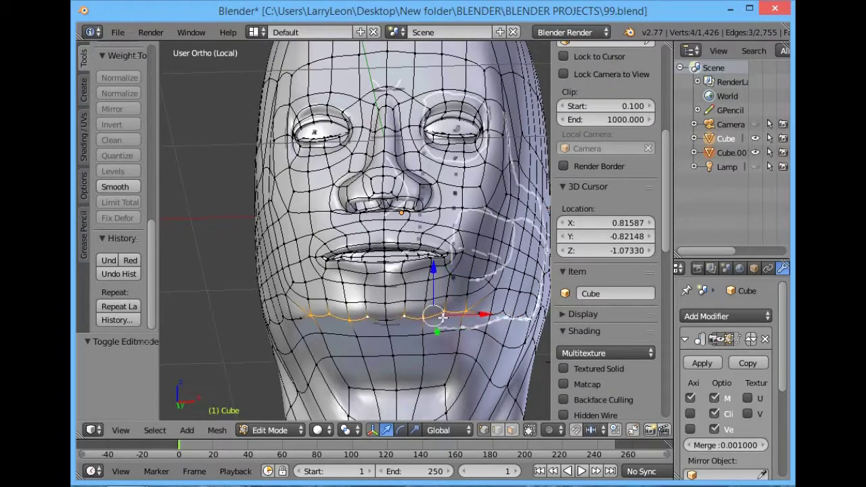
{"action": "middle_click_drag", "start_coordinate": [443, 310], "coordinate": [289, 329]}
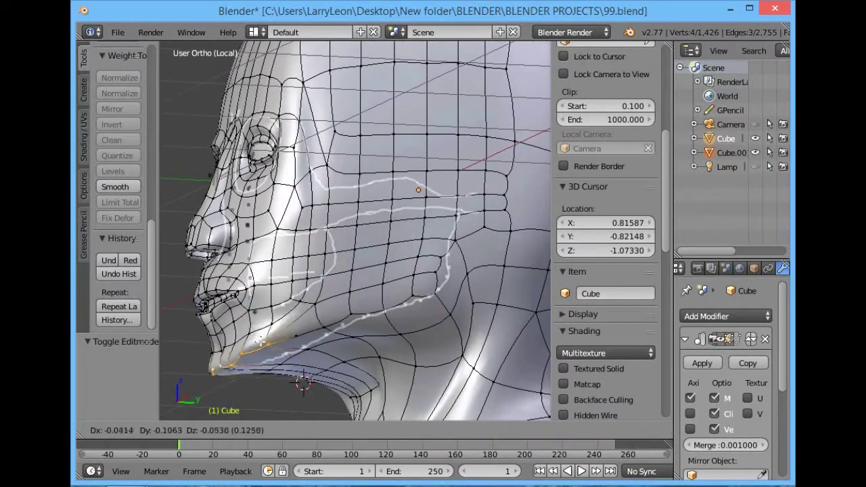
{"action": "left_click", "coordinate": [297, 335]}
{"action": "middle_click_drag", "start_coordinate": [298, 335], "coordinate": [392, 348]}
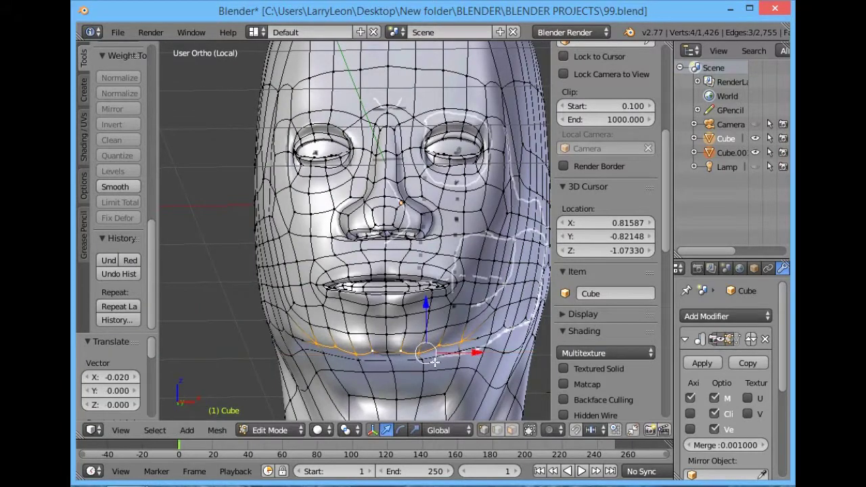
Move the vertex where the chin's underside meets the throat -0.059 in X, -0.061 in Y and -0.062 in Z.
{"action": "right_click", "coordinate": [401, 352]}
{"action": "right_click", "coordinate": [401, 353]}
{"action": "middle_click_drag", "start_coordinate": [401, 352], "coordinate": [502, 377]}
{"action": "key", "text": "a"}
{"action": "right_click", "coordinate": [433, 341]}
{"action": "key", "text": "g"}
{"action": "left_click", "coordinate": [412, 373]}
{"action": "scroll", "coordinate": [488, 352], "scroll_direction": "down", "scroll_amount": 1}
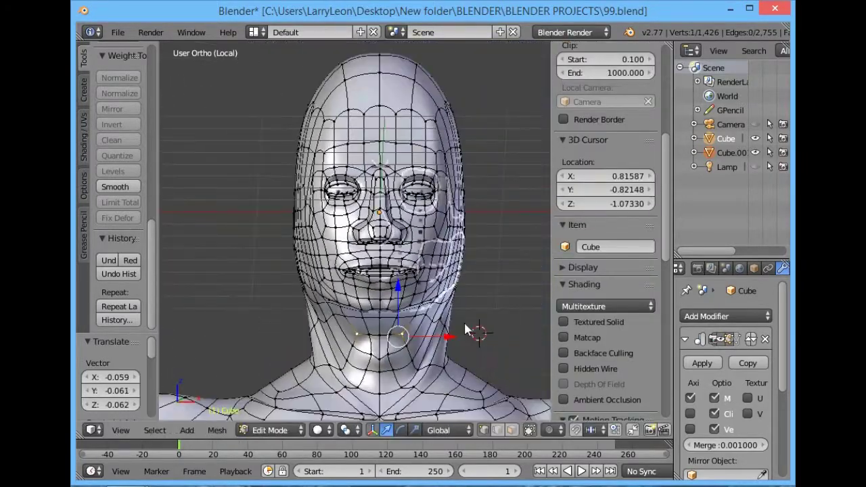
Reposition the edge at the middle of the chin from below and lower it slightly along Z, previewing the smoothed face.
{"action": "key", "text": "Tab"}
{"action": "scroll", "coordinate": [467, 345], "scroll_direction": "up", "scroll_amount": 4}
{"action": "key", "text": "Tab"}
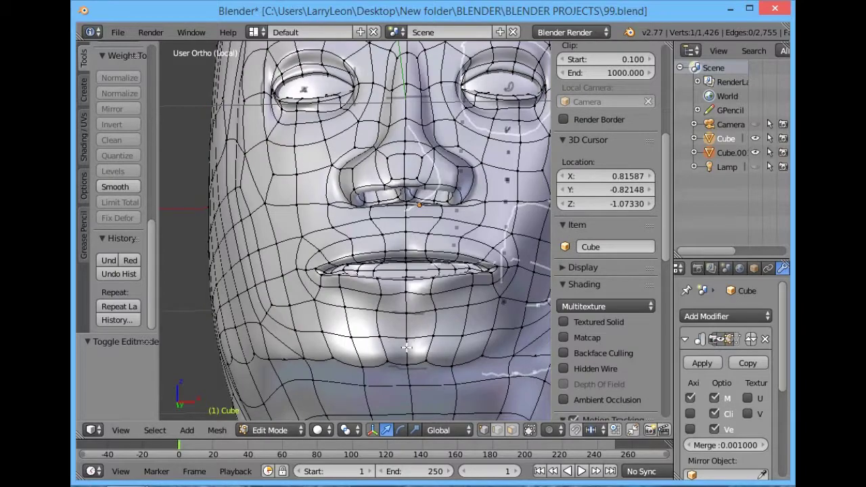
{"action": "right_click", "coordinate": [407, 347]}
{"action": "middle_click_drag", "start_coordinate": [406, 347], "coordinate": [399, 162]}
{"action": "key", "text": "g"}
{"action": "left_click", "coordinate": [396, 357]}
{"action": "key", "text": "Tab"}
{"action": "scroll", "coordinate": [434, 246], "scroll_direction": "down", "scroll_amount": 2}
{"action": "key", "text": "Tab"}
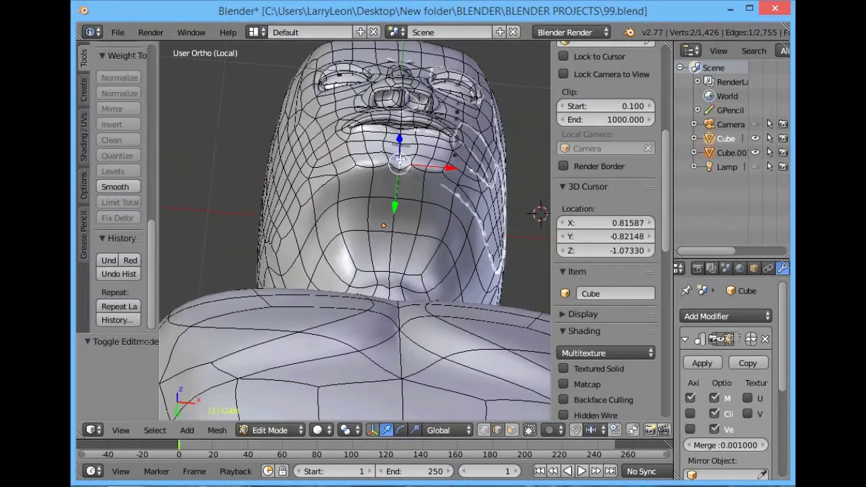
{"action": "left_click_drag", "start_coordinate": [399, 160], "coordinate": [400, 165]}
Pull the selected chin edge slightly forward from a side view, and reposition another vertex near the jaw.
{"action": "scroll", "coordinate": [609, 204], "scroll_direction": "down", "scroll_amount": 3}
{"action": "middle_click_drag", "start_coordinate": [479, 411], "coordinate": [291, 291]}
{"action": "left_click_drag", "start_coordinate": [287, 291], "coordinate": [278, 291]}
{"action": "middle_click_drag", "start_coordinate": [277, 290], "coordinate": [380, 291]}
{"action": "right_click", "coordinate": [497, 340]}
{"action": "middle_click_drag", "start_coordinate": [497, 339], "coordinate": [406, 237]}
{"action": "left_click_drag", "start_coordinate": [352, 196], "coordinate": [318, 223]}
{"action": "middle_click_drag", "start_coordinate": [318, 224], "coordinate": [433, 298]}
Save the file, switch to Object Mode, and look over the whole figure.
{"action": "scroll", "coordinate": [426, 303], "scroll_direction": "up", "scroll_amount": 3}
{"action": "key", "text": "ctrl+s"}
{"action": "key", "text": "Tab"}
{"action": "key", "text": "Home"}
{"action": "middle_click_drag", "start_coordinate": [409, 161], "coordinate": [269, 120]}
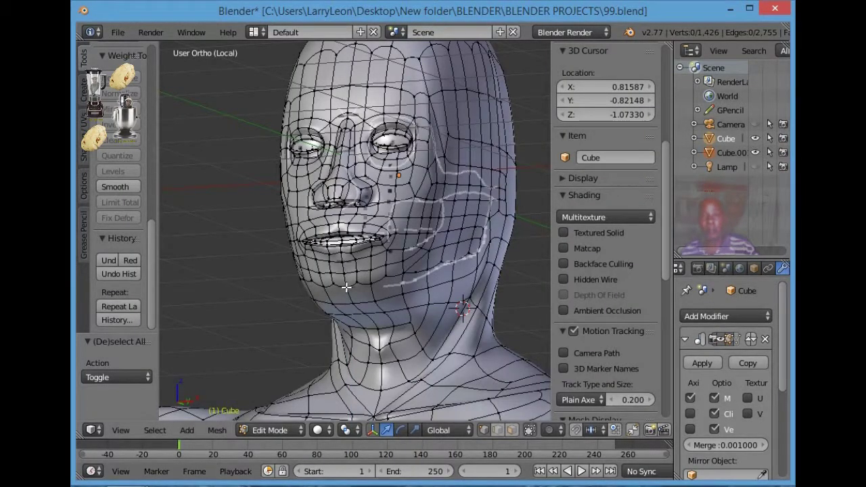
Switch to the browser showing the YouTube tutorial on modeling the human figure, and return to Blender.
{"action": "key", "text": "alt+Tab"}
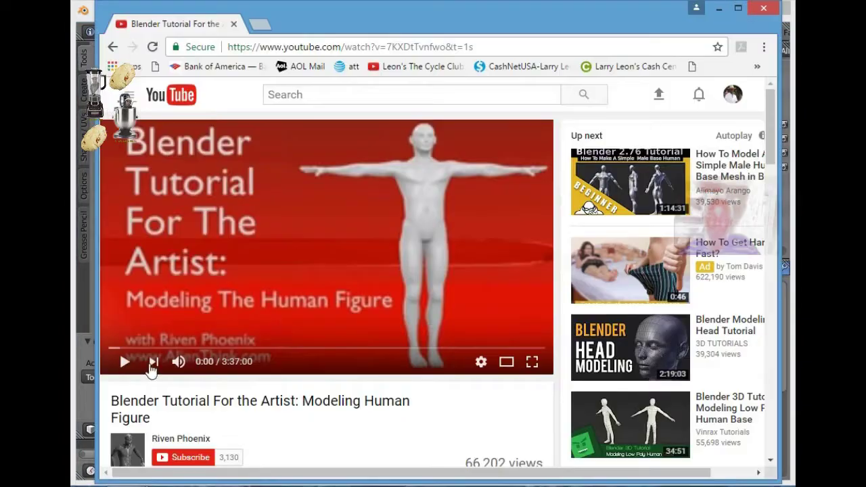
{"action": "left_click", "coordinate": [176, 335]}
{"action": "key", "text": "alt+Tab"}
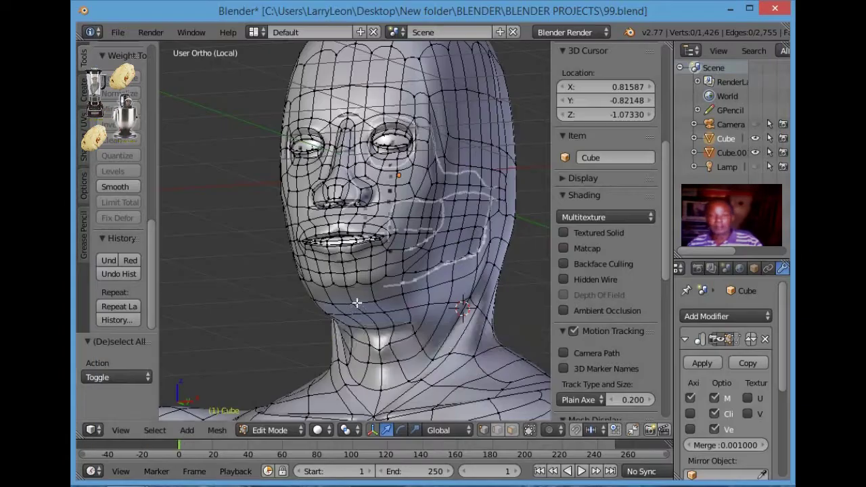
Frame the figure in Object Mode and examine the smoothed head and chin from an angle.
{"action": "key", "text": "Home"}
{"action": "key", "text": "Tab"}
{"action": "key", "text": "KP_Decimal"}
{"action": "middle_click_drag", "start_coordinate": [367, 199], "coordinate": [397, 208]}
{"action": "scroll", "coordinate": [396, 207], "scroll_direction": "up", "scroll_amount": 5}
{"action": "scroll", "coordinate": [371, 259], "scroll_direction": "up", "scroll_amount": 5, "text": "shift"}
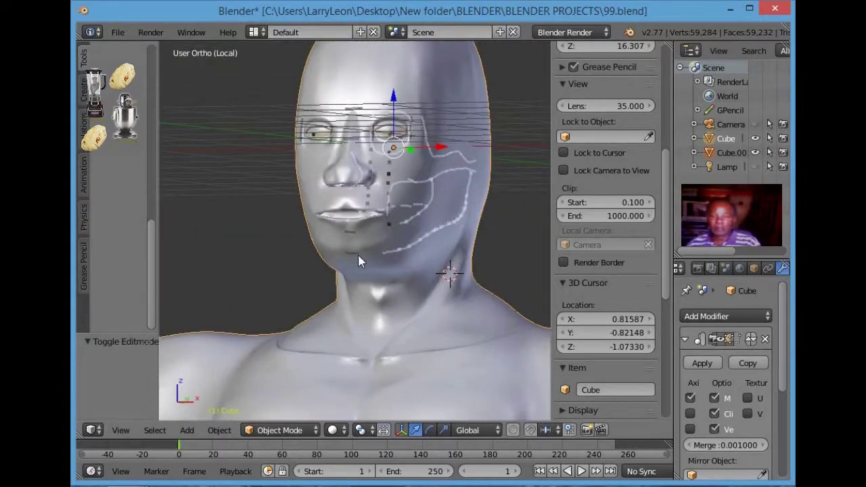
{"action": "middle_click_drag", "start_coordinate": [346, 257], "coordinate": [382, 186]}
Move the vertices beneath the chin along Z and -0.012 along Y, preview the smoothed face, and clear the selection.
{"action": "key", "text": "Tab"}
{"action": "middle_click_drag", "start_coordinate": [438, 243], "coordinate": [379, 230]}
{"action": "key", "text": "g"}
{"action": "key", "text": "z"}
{"action": "left_click", "coordinate": [377, 248]}
{"action": "key", "text": "g"}
{"action": "key", "text": "z"}
{"action": "middle_click_drag", "start_coordinate": [344, 254], "coordinate": [483, 235]}
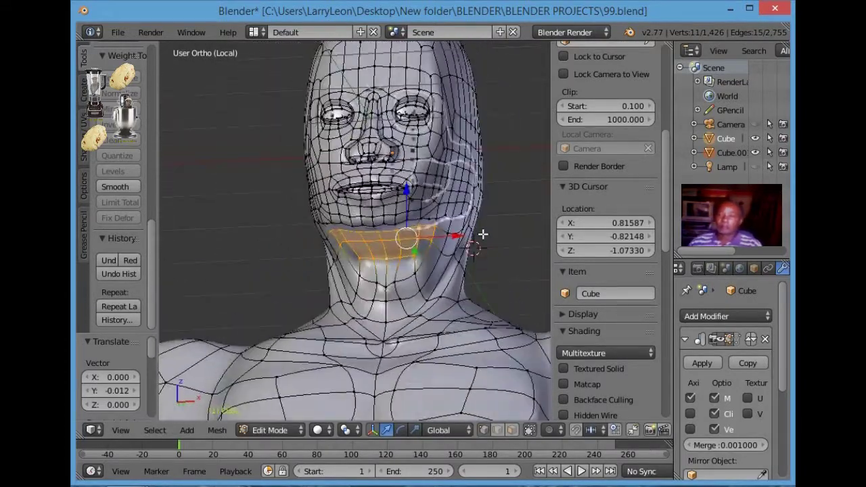
{"action": "scroll", "coordinate": [482, 234], "scroll_direction": "up", "scroll_amount": 3}
{"action": "key", "text": "Tab"}
{"action": "key", "text": "Tab"}
{"action": "key", "text": "a"}
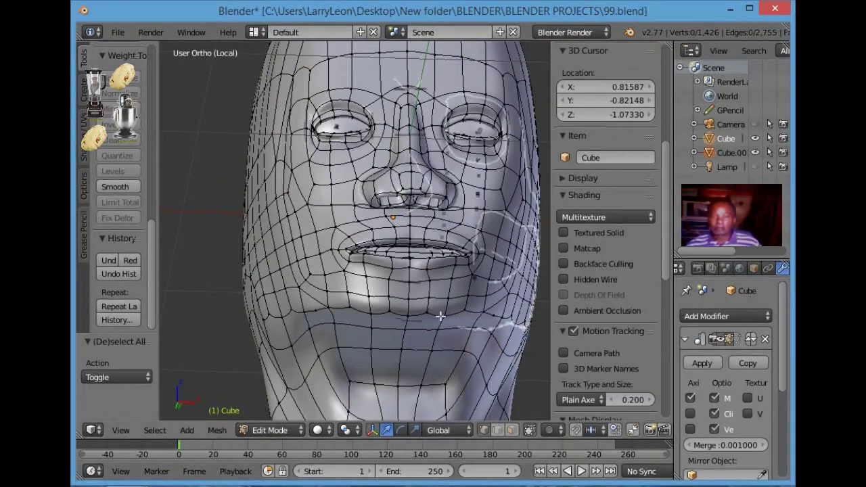
Try shifting the edge at the tip of the chin 0.010 along Y and slightly along Z, and preview the smoothed face.
{"action": "key", "text": "ctrl+z"}
{"action": "middle_click_drag", "start_coordinate": [411, 309], "coordinate": [253, 291]}
{"action": "middle_click_drag", "start_coordinate": [390, 380], "coordinate": [479, 308]}
{"action": "middle_click_drag", "start_coordinate": [400, 359], "coordinate": [210, 324]}
{"action": "left_click_drag", "start_coordinate": [209, 318], "coordinate": [210, 313]}
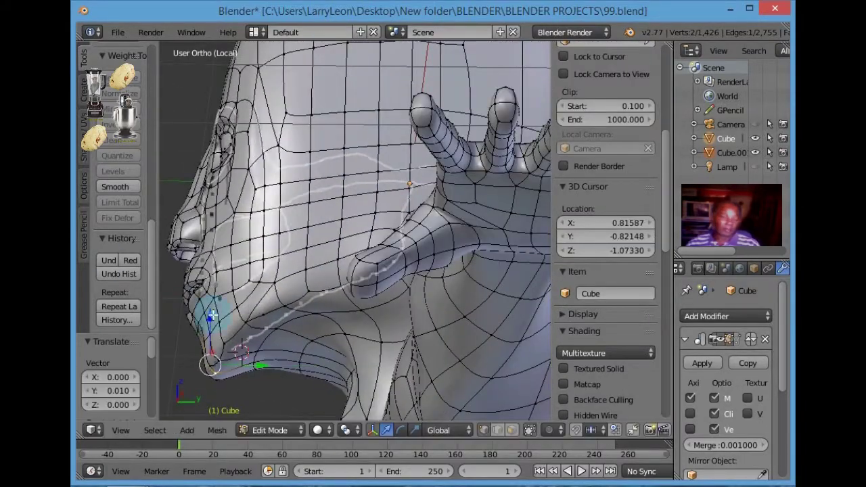
{"action": "middle_click_drag", "start_coordinate": [210, 313], "coordinate": [378, 355]}
{"action": "key", "text": "Tab"}
{"action": "middle_click_drag", "start_coordinate": [446, 333], "coordinate": [304, 329]}
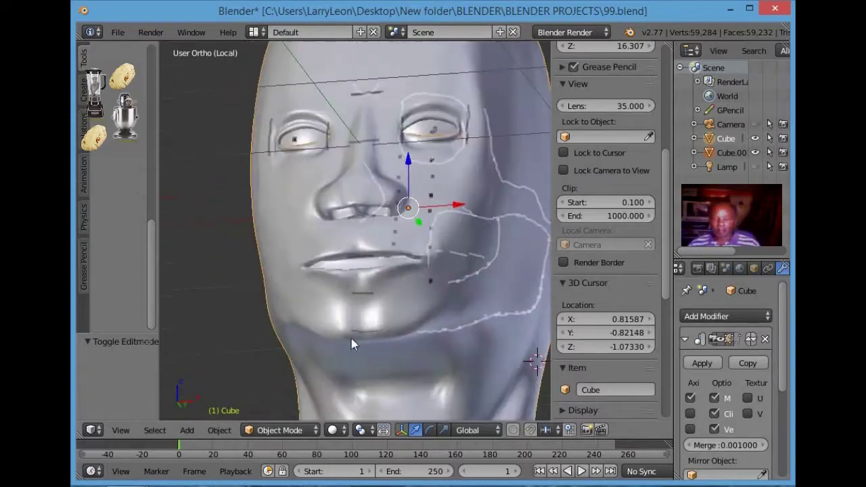
Go back to mesh editing and undo the last four changes.
{"action": "key", "text": "Tab"}
{"action": "left_click", "coordinate": [111, 262]}
{"action": "left_click", "coordinate": [112, 261]}
{"action": "left_click", "coordinate": [112, 261]}
{"action": "left_click", "coordinate": [111, 261]}
Move the four lower jaw edge vertices -0.018, -0.036, -0.043 in X, Y, Z plus -0.020 along X, and select the vertex beside the chin's centre.
{"action": "middle_click_drag", "start_coordinate": [483, 228], "coordinate": [365, 254]}
{"action": "left_click_drag", "start_coordinate": [341, 315], "coordinate": [342, 324]}
{"action": "middle_click_drag", "start_coordinate": [342, 325], "coordinate": [291, 330]}
{"action": "key", "text": "Tab"}
{"action": "key", "text": "Tab"}
{"action": "key", "text": "g"}
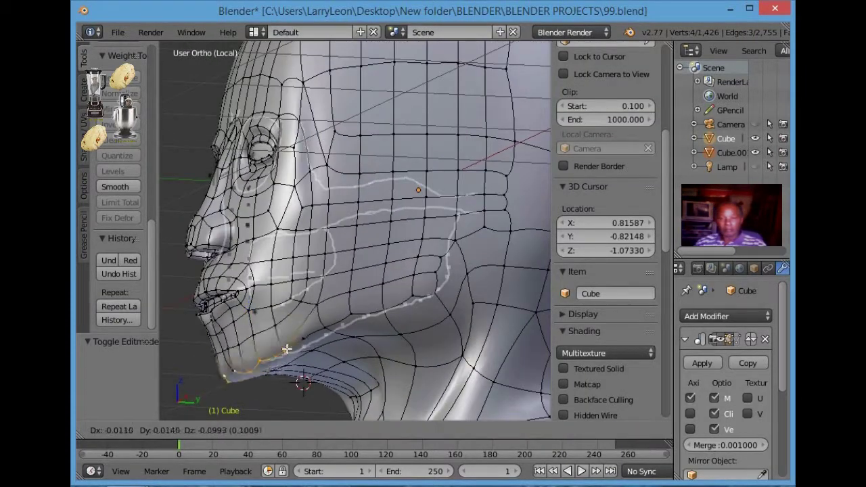
{"action": "left_click", "coordinate": [298, 334]}
{"action": "middle_click_drag", "start_coordinate": [298, 335], "coordinate": [398, 350]}
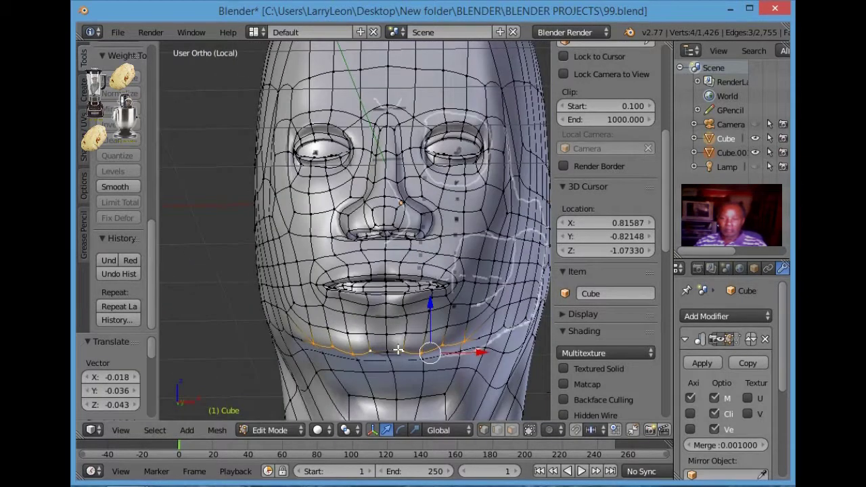
{"action": "right_click", "coordinate": [401, 353]}
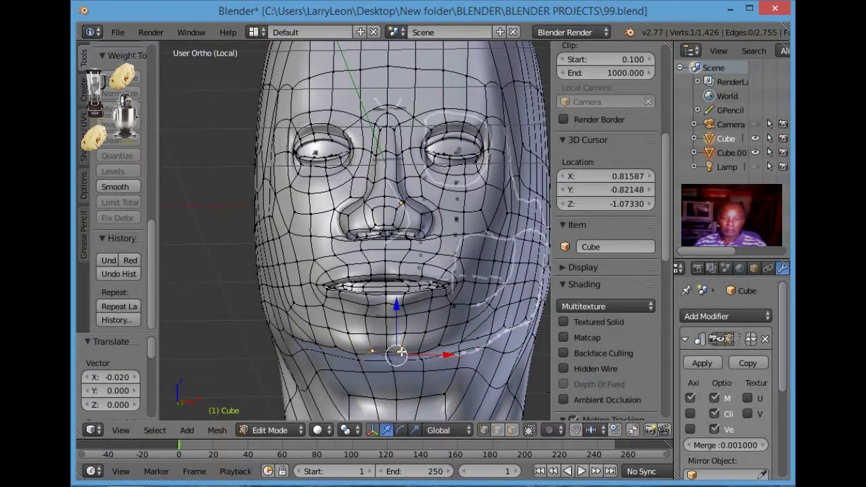
Preview the smoothed face, select three neighbouring vertices on the throat beneath the chin, and reposition them together.
{"action": "key", "text": "Tab"}
{"action": "middle_click_drag", "start_coordinate": [455, 282], "coordinate": [528, 234]}
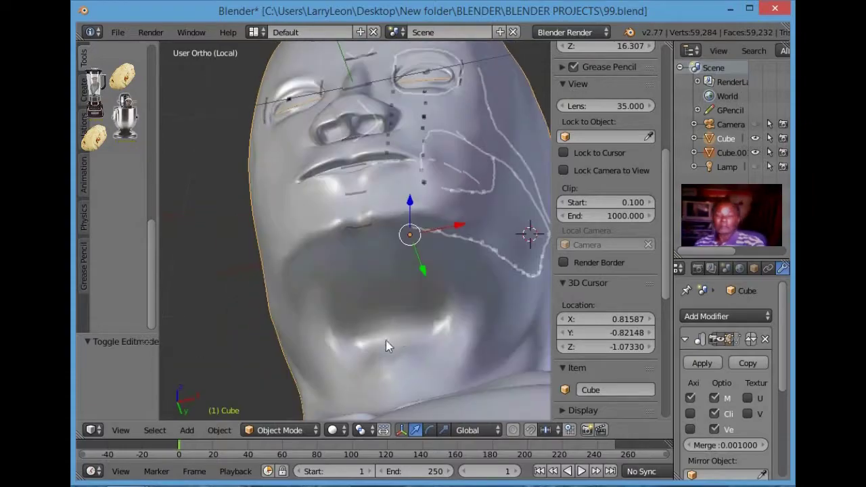
{"action": "key", "text": "Tab"}
{"action": "key", "text": "a"}
{"action": "right_click", "coordinate": [440, 326]}
{"action": "right_click", "coordinate": [418, 335], "text": "shift"}
{"action": "right_click", "coordinate": [394, 340], "text": "shift"}
{"action": "middle_click_drag", "start_coordinate": [525, 291], "coordinate": [505, 369]}
{"action": "key", "text": "g"}
{"action": "left_click", "coordinate": [434, 362]}
Reposition a single vertex beneath the chin and preview the smoothed face.
{"action": "right_click", "coordinate": [396, 375]}
{"action": "key", "text": "g"}
{"action": "middle_click_drag", "start_coordinate": [429, 376], "coordinate": [503, 376]}
{"action": "left_click", "coordinate": [362, 374]}
{"action": "key", "text": "Tab"}
{"action": "scroll", "coordinate": [470, 333], "scroll_direction": "down", "scroll_amount": 2}
{"action": "scroll", "coordinate": [417, 360], "scroll_direction": "up", "scroll_amount": 4}
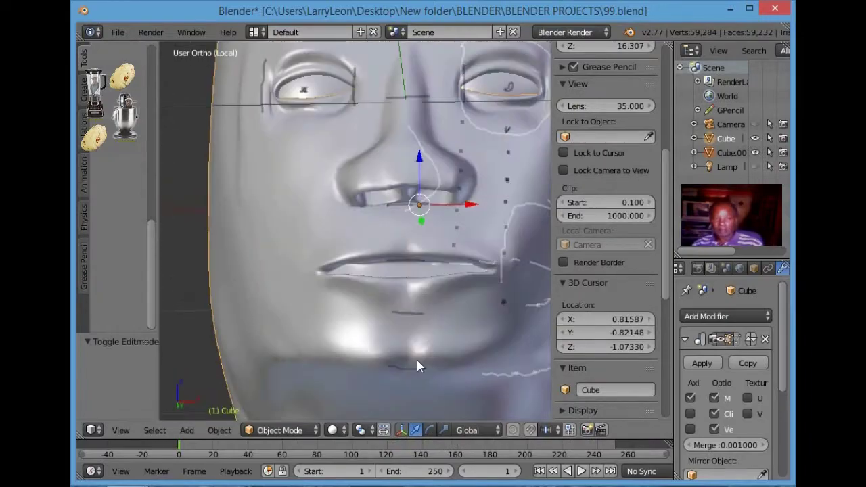
Move the vertex at the lower edge of the chin slightly and inspect the smoothed head.
{"action": "key", "text": "Tab"}
{"action": "right_click", "coordinate": [407, 353]}
{"action": "mouse_move", "coordinate": [407, 353]}
{"action": "middle_mouse_down"}
{"action": "mouse_move", "coordinate": [411, 367]}
{"action": "mouse_move", "coordinate": [401, 360]}
{"action": "middle_mouse_up"}
{"action": "key", "text": "g"}
{"action": "left_click", "coordinate": [411, 367]}
{"action": "key", "text": "Tab"}
{"action": "middle_click_drag", "start_coordinate": [442, 323], "coordinate": [439, 234], "text": "shift"}
{"action": "middle_click_drag", "start_coordinate": [439, 234], "coordinate": [396, 211]}
{"action": "scroll", "coordinate": [434, 250], "scroll_direction": "down", "scroll_amount": 4}
Return to mesh editing with vertex selection and move the vertex at the chin's centre -0.028 along Y.
{"action": "key", "text": "Tab"}
{"action": "left_click_drag", "start_coordinate": [400, 147], "coordinate": [400, 137]}
{"action": "left_click", "coordinate": [485, 430]}
{"action": "right_click", "coordinate": [400, 165]}
{"action": "middle_click_drag", "start_coordinate": [400, 138], "coordinate": [350, 234]}
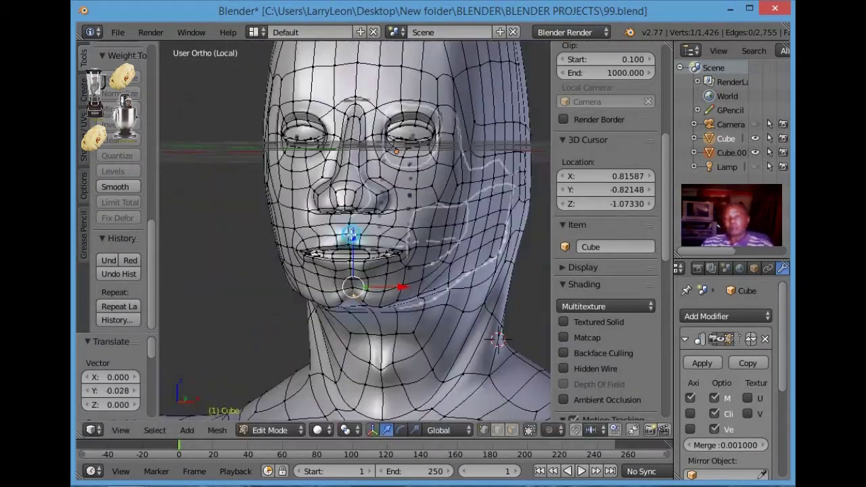
Fine-tune the chin's centre vertex with small axis moves from several angles, and undo the last move.
{"action": "left_click_drag", "start_coordinate": [350, 234], "coordinate": [353, 256]}
{"action": "middle_click_drag", "start_coordinate": [354, 256], "coordinate": [320, 222]}
{"action": "left_click_drag", "start_coordinate": [319, 223], "coordinate": [312, 220]}
{"action": "middle_click_drag", "start_coordinate": [311, 221], "coordinate": [237, 277]}
{"action": "scroll", "coordinate": [426, 291], "scroll_direction": "up", "scroll_amount": 4}
{"action": "left_click_drag", "start_coordinate": [237, 276], "coordinate": [224, 270]}
{"action": "scroll", "coordinate": [227, 272], "scroll_direction": "down", "scroll_amount": 4}
{"action": "middle_click_drag", "start_coordinate": [227, 272], "coordinate": [357, 308]}
{"action": "key", "text": "ctrl+z"}
Save the model file and preview the whole smoothed figure.
{"action": "left_click", "coordinate": [117, 32]}
{"action": "left_click", "coordinate": [146, 146]}
{"action": "middle_click_drag", "start_coordinate": [440, 105], "coordinate": [446, 145]}
{"action": "key", "text": "Tab"}
{"action": "scroll", "coordinate": [446, 145], "scroll_direction": "down", "scroll_amount": 8}
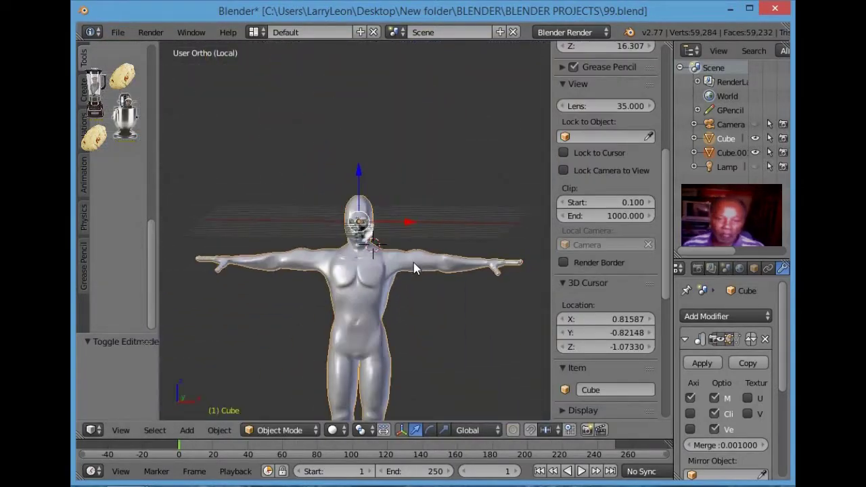
{"action": "middle_click_drag", "start_coordinate": [414, 256], "coordinate": [408, 151], "text": "shift"}
{"action": "middle_click_drag", "start_coordinate": [399, 187], "coordinate": [290, 138]}
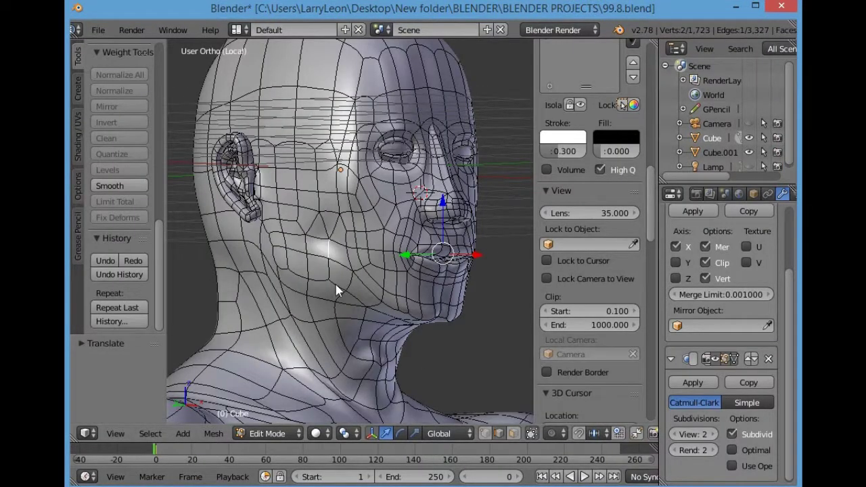
In 99.8.blend, try extruding the middle cheek vertex toward the ear and sliding it along Y, and undo the last move.
{"action": "key", "text": "Tab"}
{"action": "middle_click_drag", "start_coordinate": [390, 270], "coordinate": [302, 306]}
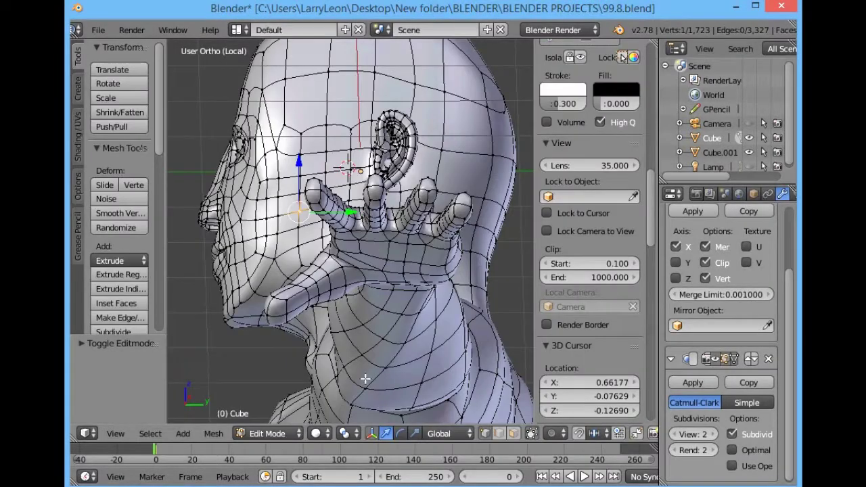
{"action": "middle_click_drag", "start_coordinate": [365, 380], "coordinate": [393, 194]}
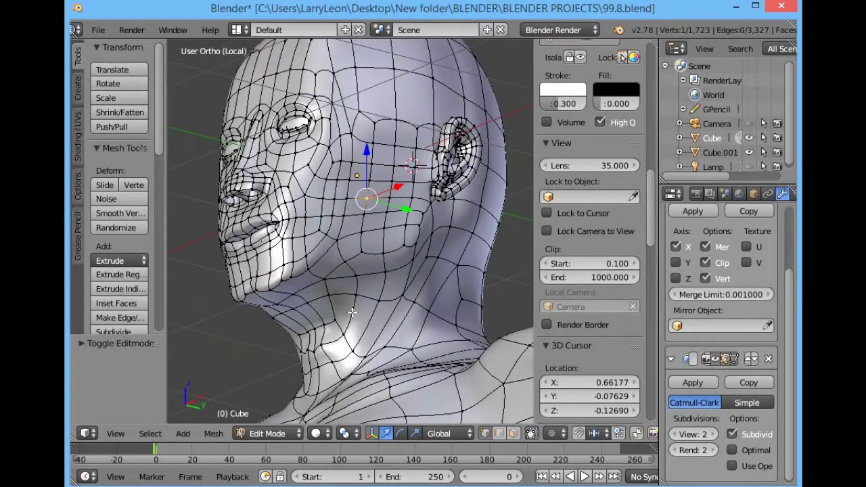
{"action": "key", "text": "e"}
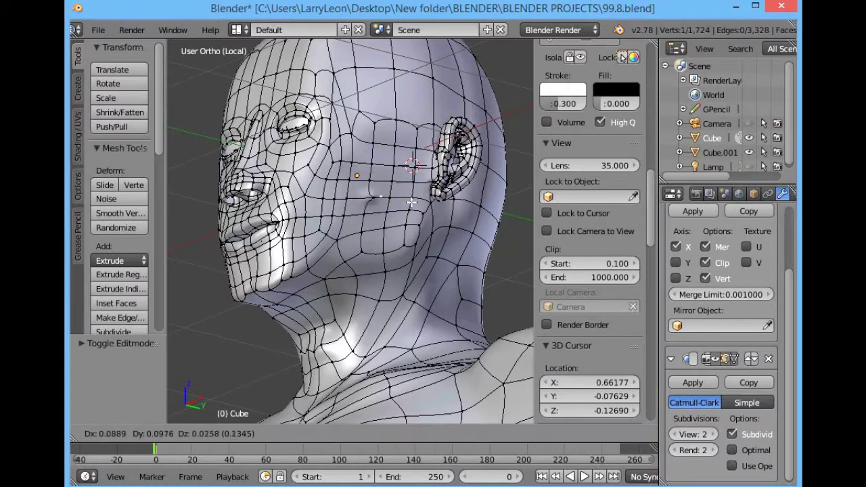
{"action": "left_click", "coordinate": [393, 200]}
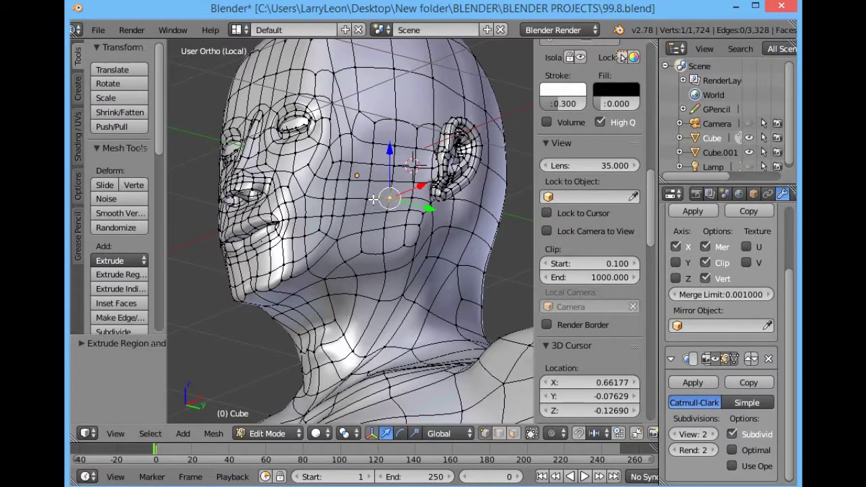
{"action": "left_click_drag", "start_coordinate": [405, 211], "coordinate": [390, 214]}
{"action": "middle_click_drag", "start_coordinate": [390, 215], "coordinate": [436, 234]}
{"action": "left_click_drag", "start_coordinate": [157, 151], "coordinate": [186, 336]}
{"action": "left_click", "coordinate": [106, 263]}
Try nudging the cheek vertices along X and scaling the selection down.
{"action": "middle_click_drag", "start_coordinate": [437, 255], "coordinate": [464, 207]}
{"action": "left_click_drag", "start_coordinate": [464, 207], "coordinate": [457, 218]}
{"action": "middle_click_drag", "start_coordinate": [457, 217], "coordinate": [176, 255]}
{"action": "middle_click_drag", "start_coordinate": [292, 226], "coordinate": [308, 312]}
{"action": "middle_click_drag", "start_coordinate": [403, 271], "coordinate": [446, 286]}
{"action": "left_click_drag", "start_coordinate": [420, 205], "coordinate": [416, 207]}
{"action": "key", "text": "s"}
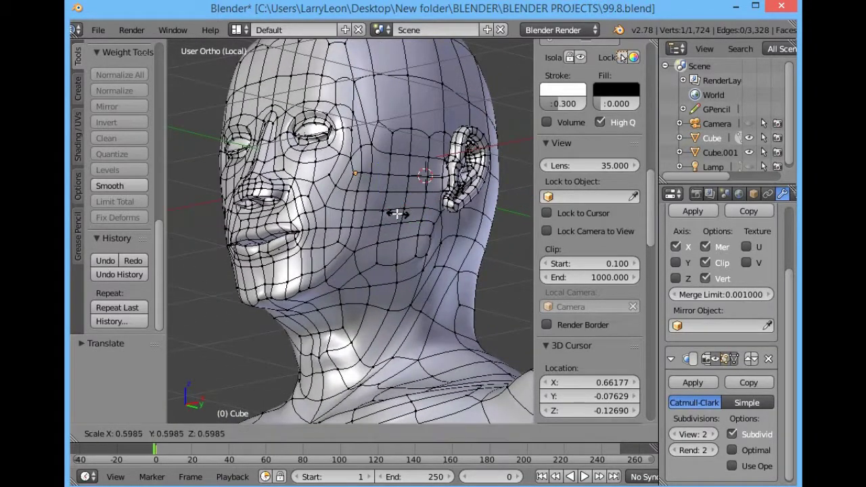
{"action": "left_click", "coordinate": [409, 285]}
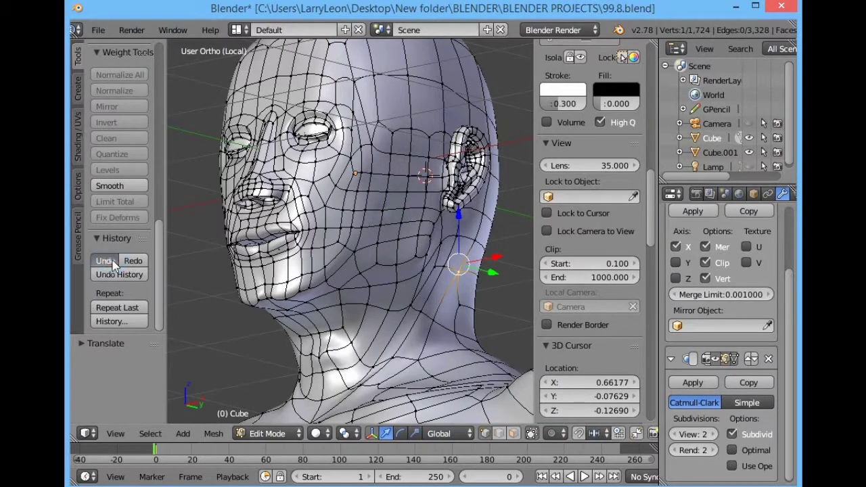
Try shifting the extruded cheek vertex along X and repositioning the selection beside it.
{"action": "middle_click_drag", "start_coordinate": [421, 279], "coordinate": [439, 273]}
{"action": "left_click_drag", "start_coordinate": [446, 194], "coordinate": [438, 199]}
{"action": "middle_click_drag", "start_coordinate": [359, 290], "coordinate": [491, 309]}
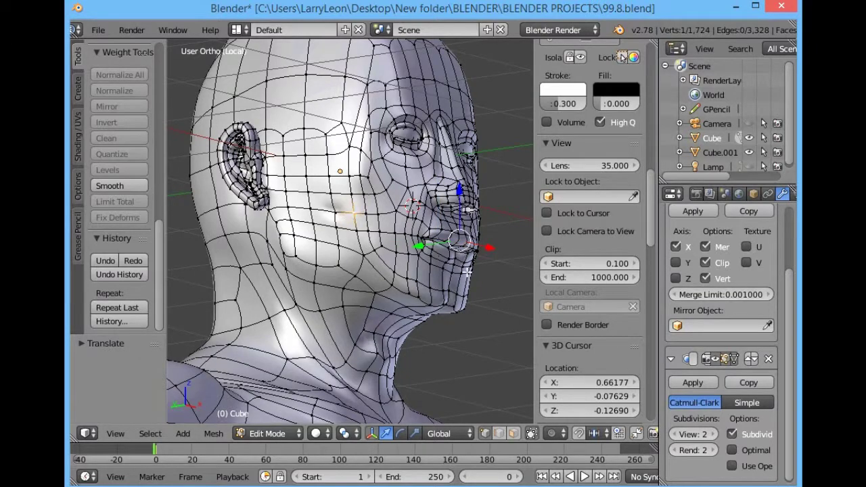
{"action": "middle_click_drag", "start_coordinate": [468, 273], "coordinate": [353, 219]}
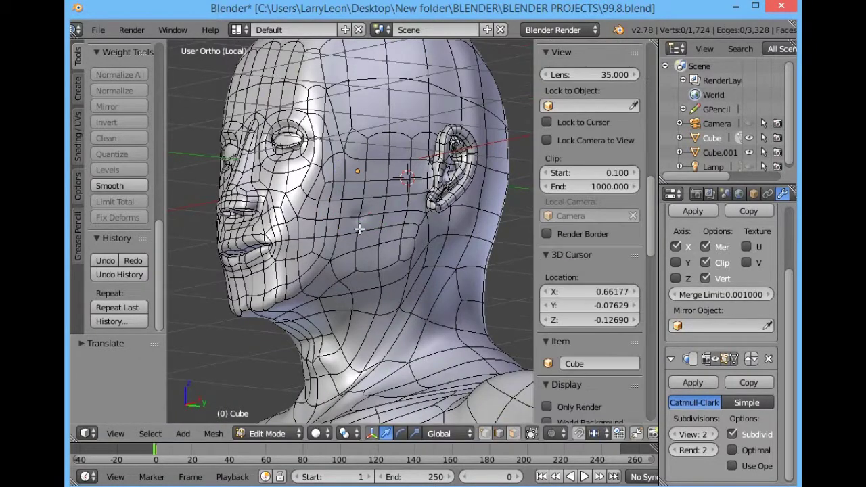
{"action": "right_click", "coordinate": [358, 230], "text": "shift"}
{"action": "key", "text": "g"}
{"action": "left_click", "coordinate": [359, 232]}
{"action": "key", "text": "g"}
{"action": "left_click", "coordinate": [360, 210]}
Undo the cheek vertex moves and the vertex extrusion.
{"action": "left_click", "coordinate": [104, 262]}
{"action": "left_click", "coordinate": [114, 263]}
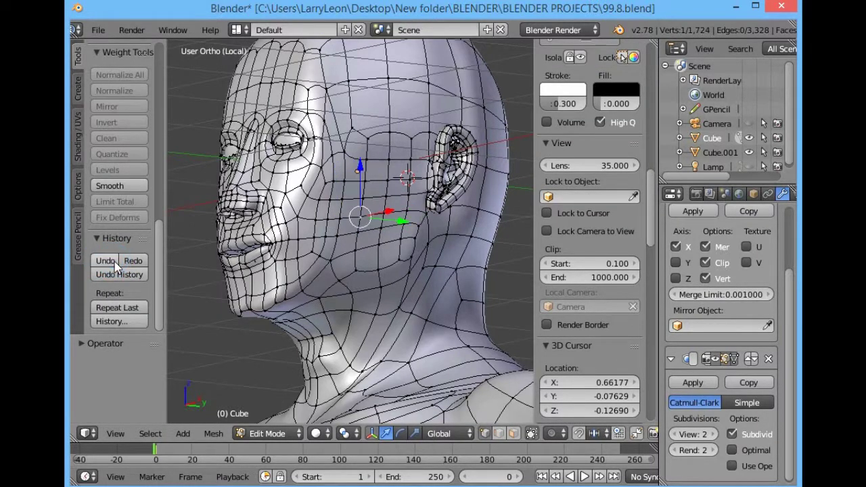
{"action": "left_click", "coordinate": [115, 264]}
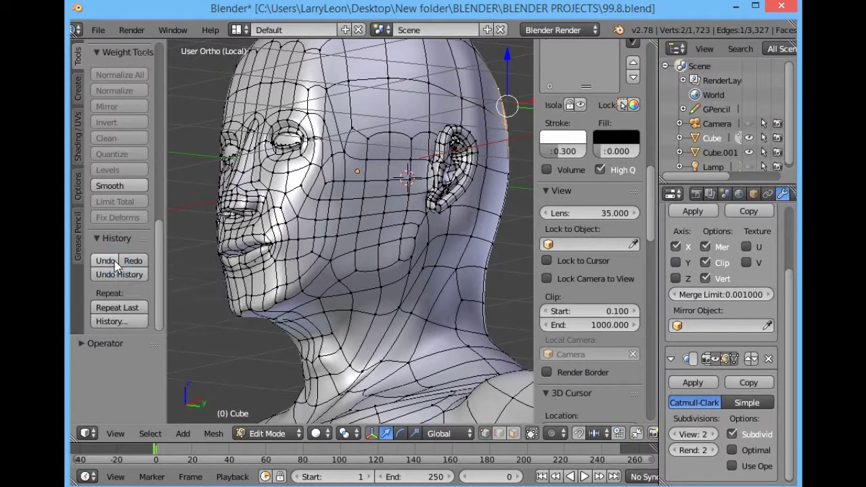
{"action": "left_click", "coordinate": [114, 260]}
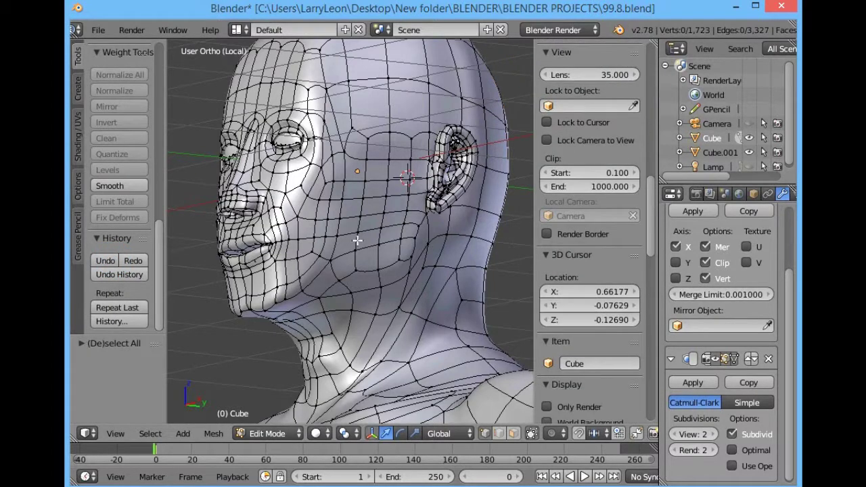
Using face selection, select three adjoining faces in the middle of the cheek and rotate the edges they share.
{"action": "right_click", "coordinate": [360, 217]}
{"action": "left_click", "coordinate": [513, 433]}
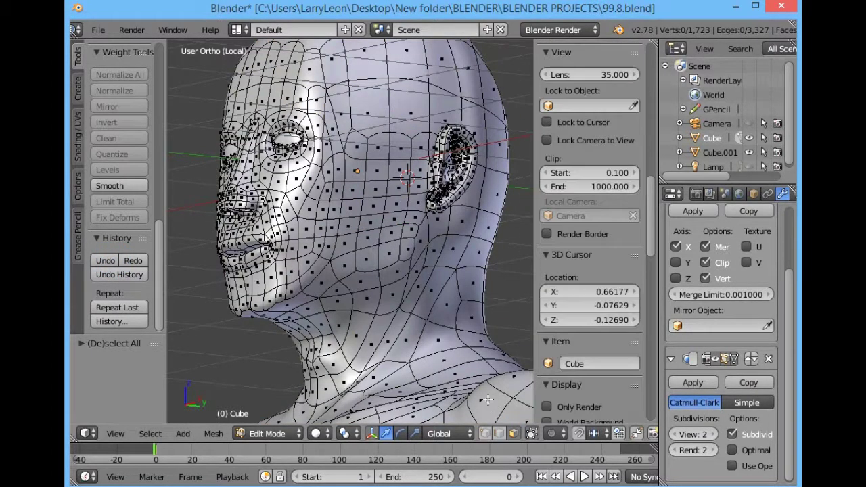
{"action": "right_click", "coordinate": [371, 214]}
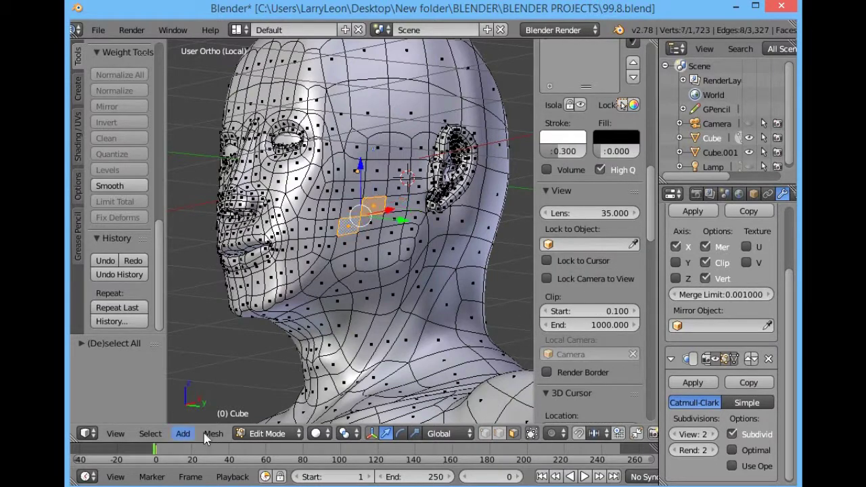
{"action": "left_click", "coordinate": [209, 436]}
{"action": "mouse_move", "coordinate": [292, 230]}
{"action": "left_click", "coordinate": [382, 438]}
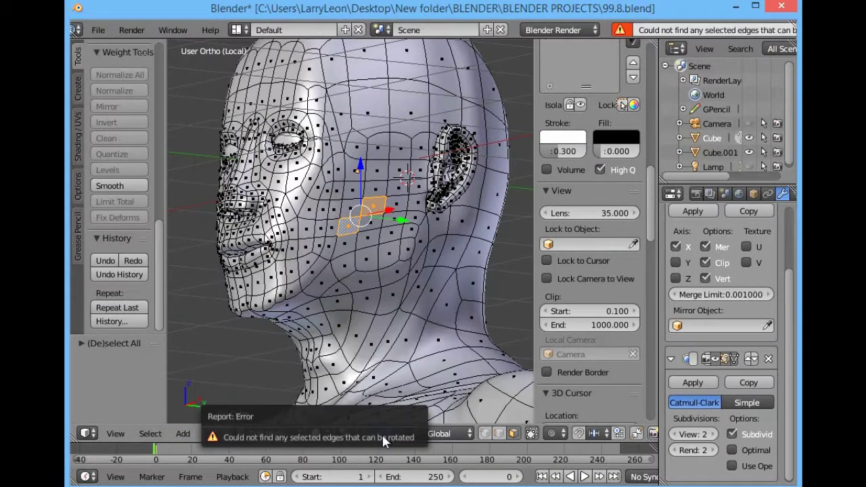
{"action": "right_click", "coordinate": [371, 225], "text": "shift"}
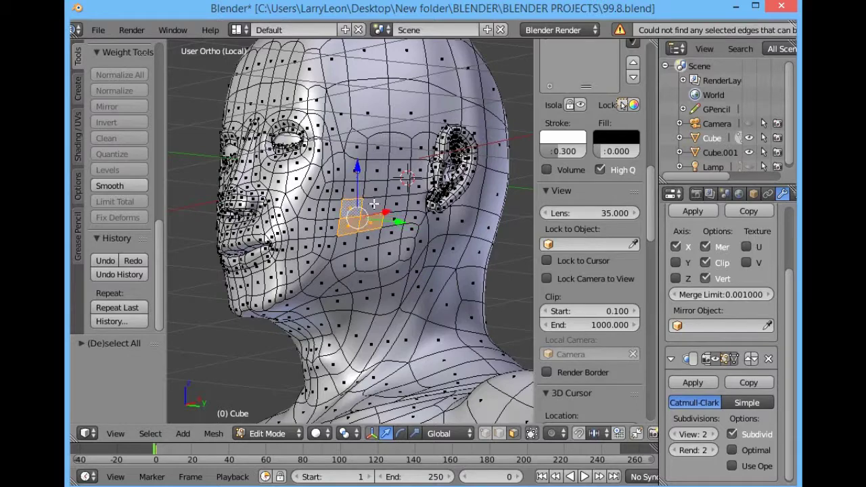
{"action": "left_click", "coordinate": [213, 434]}
{"action": "mouse_move", "coordinate": [291, 228]}
{"action": "left_click", "coordinate": [385, 442]}
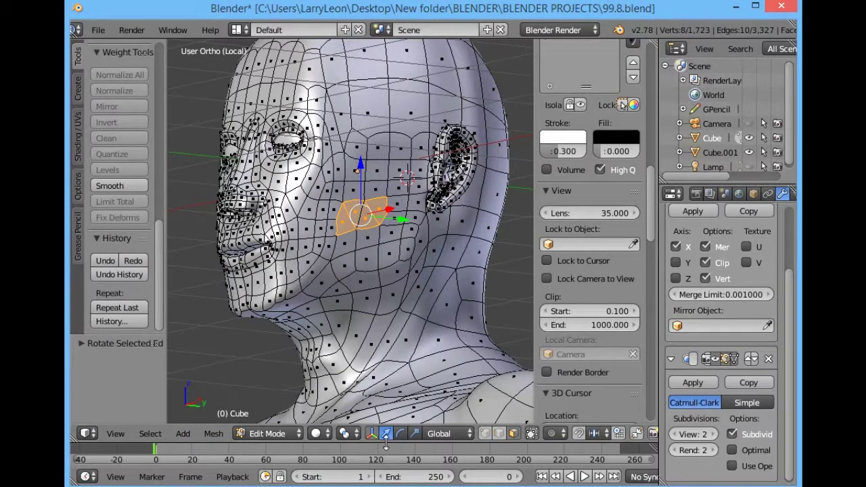
Nudge the rotated cheek faces and an edge between them slightly along X.
{"action": "middle_click_drag", "start_coordinate": [388, 304], "coordinate": [470, 295]}
{"action": "left_click_drag", "start_coordinate": [470, 218], "coordinate": [463, 220]}
{"action": "middle_click_drag", "start_coordinate": [468, 274], "coordinate": [391, 286]}
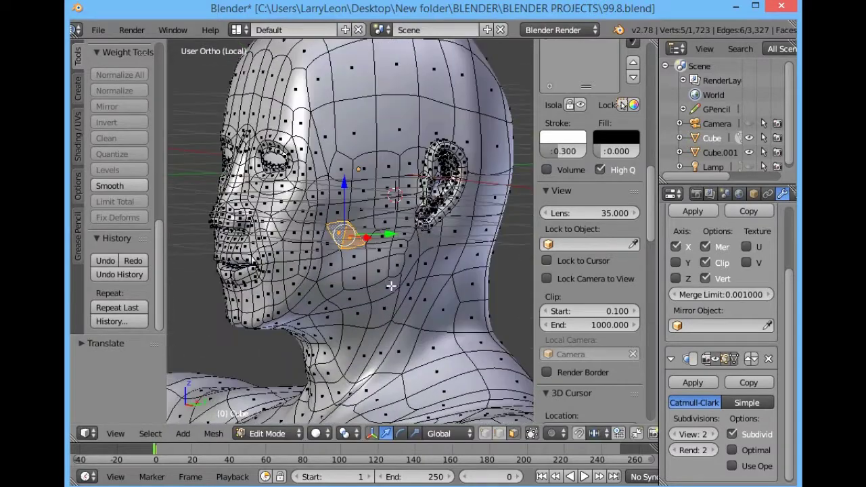
{"action": "middle_click_drag", "start_coordinate": [377, 327], "coordinate": [471, 237]}
{"action": "left_click_drag", "start_coordinate": [475, 232], "coordinate": [472, 233]}
{"action": "middle_click_drag", "start_coordinate": [481, 278], "coordinate": [250, 284]}
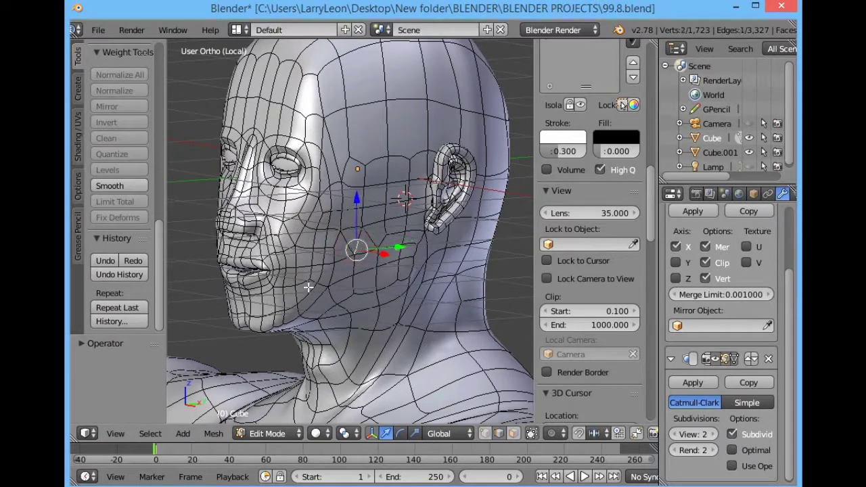
{"action": "middle_click_drag", "start_coordinate": [331, 265], "coordinate": [437, 273]}
{"action": "left_click_drag", "start_coordinate": [470, 226], "coordinate": [466, 227]}
{"action": "middle_click_drag", "start_coordinate": [474, 284], "coordinate": [438, 342]}
Switch to vertex selection and raise a vertex at the back of the cheek slightly.
{"action": "left_click", "coordinate": [484, 434]}
{"action": "right_click", "coordinate": [325, 222]}
{"action": "left_click_drag", "start_coordinate": [406, 236], "coordinate": [410, 231]}
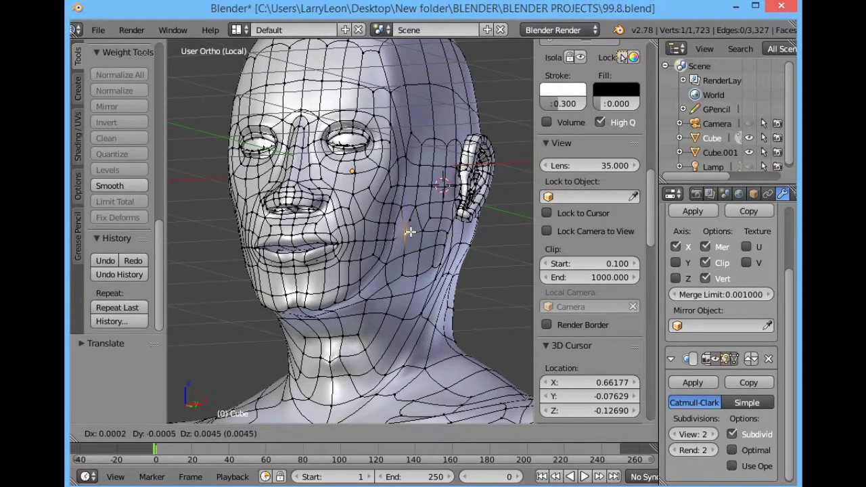
{"action": "left_click", "coordinate": [411, 230]}
{"action": "middle_click_drag", "start_coordinate": [433, 274], "coordinate": [288, 272]}
Clear the selection and reposition the neighbouring cheek vertices in front of and below the ear.
{"action": "key", "text": "a"}
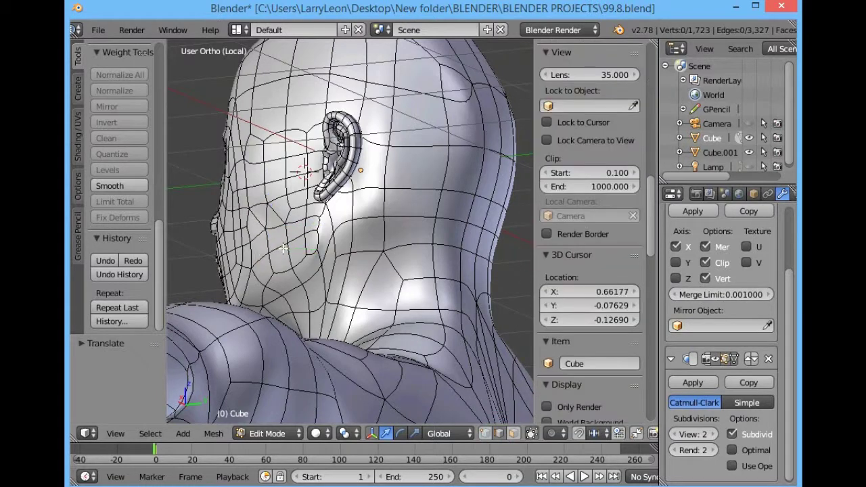
{"action": "right_click", "coordinate": [262, 219]}
{"action": "left_click_drag", "start_coordinate": [262, 219], "coordinate": [263, 232]}
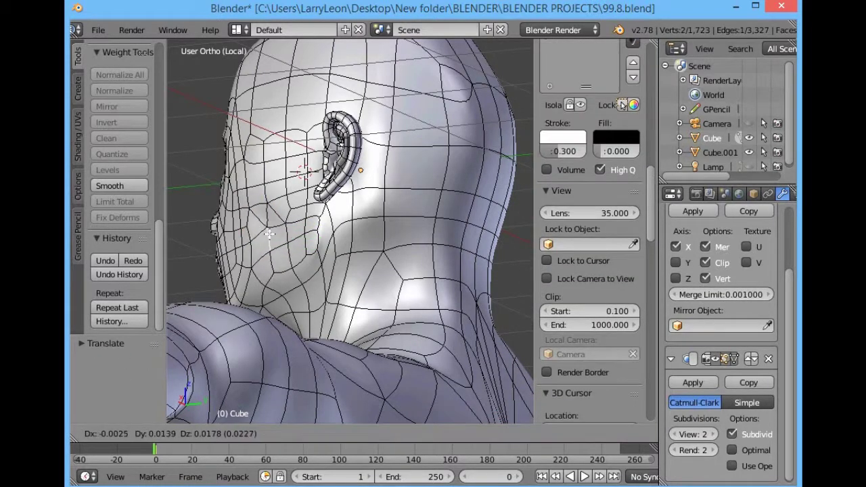
{"action": "left_click", "coordinate": [270, 238]}
{"action": "right_click", "coordinate": [273, 252]}
{"action": "key", "text": "g"}
{"action": "left_click", "coordinate": [268, 237]}
Adjust the vertices around the rotated cheek edges, constraining one move to the X axis.
{"action": "middle_click_drag", "start_coordinate": [271, 241], "coordinate": [392, 265]}
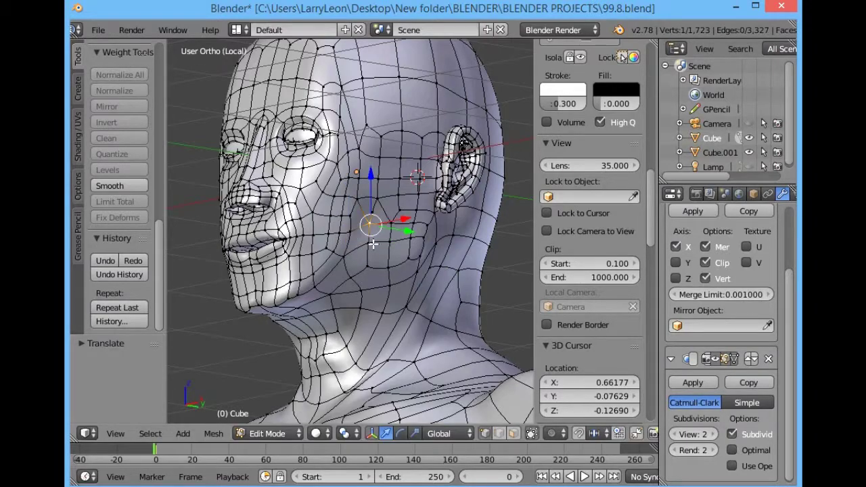
{"action": "middle_click_drag", "start_coordinate": [366, 248], "coordinate": [368, 301]}
{"action": "key", "text": "g"}
{"action": "left_click", "coordinate": [417, 233]}
{"action": "key", "text": "g"}
{"action": "key", "text": "x"}
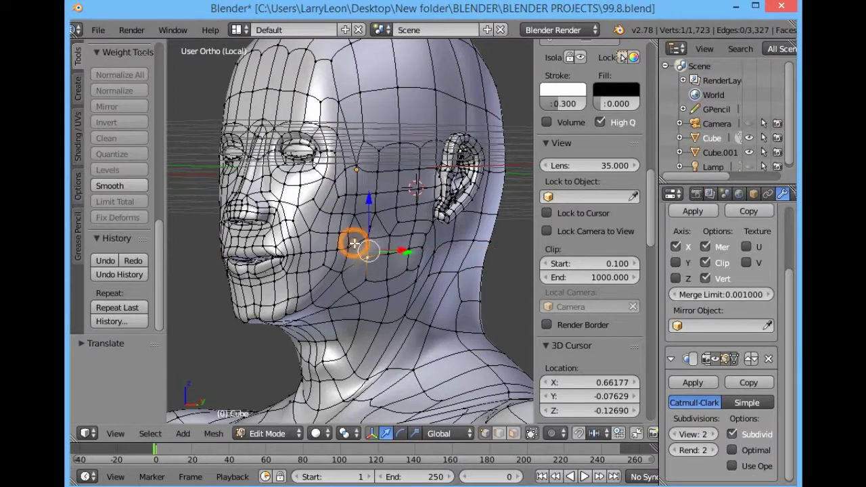
{"action": "left_click", "coordinate": [386, 246]}
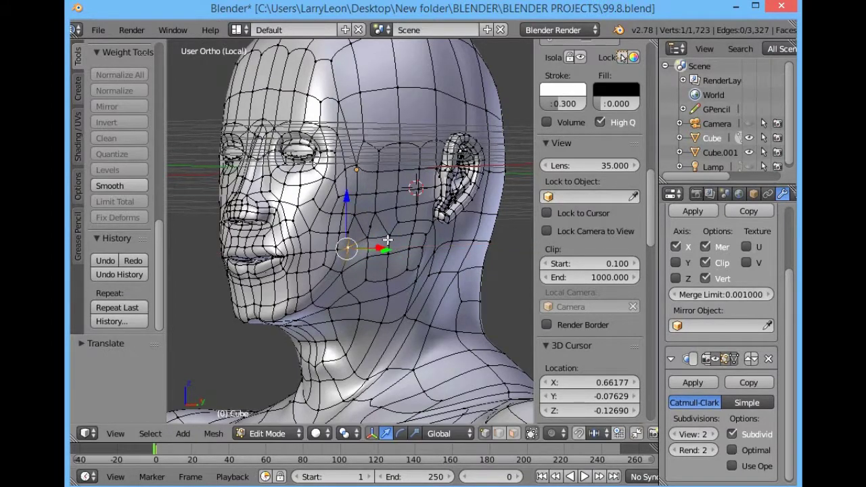
Select the lower cheek edge above the jaw and move it slightly inward, checking it from the side.
{"action": "middle_click_drag", "start_coordinate": [388, 279], "coordinate": [403, 251]}
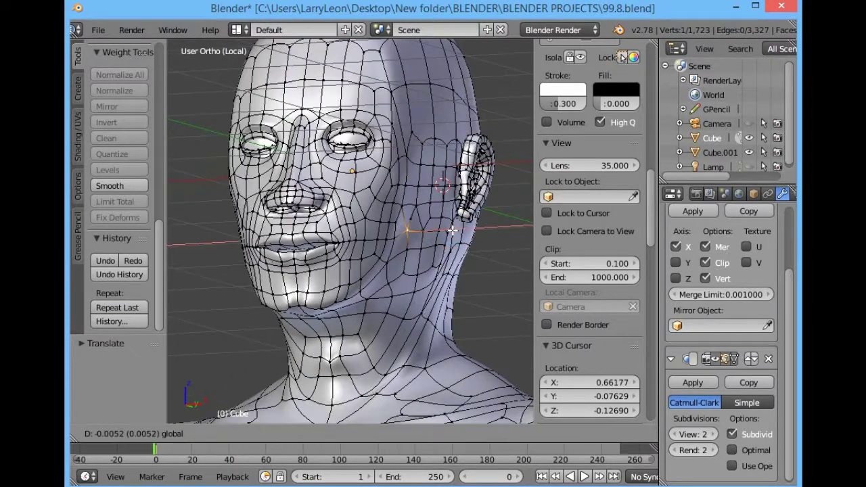
{"action": "right_click", "coordinate": [403, 250]}
{"action": "key", "text": "g"}
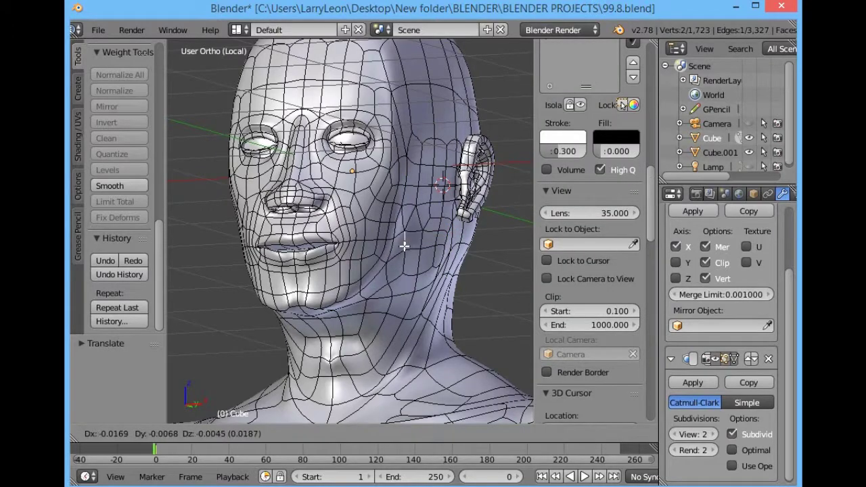
{"action": "left_click", "coordinate": [405, 248]}
{"action": "middle_click_drag", "start_coordinate": [406, 247], "coordinate": [202, 296]}
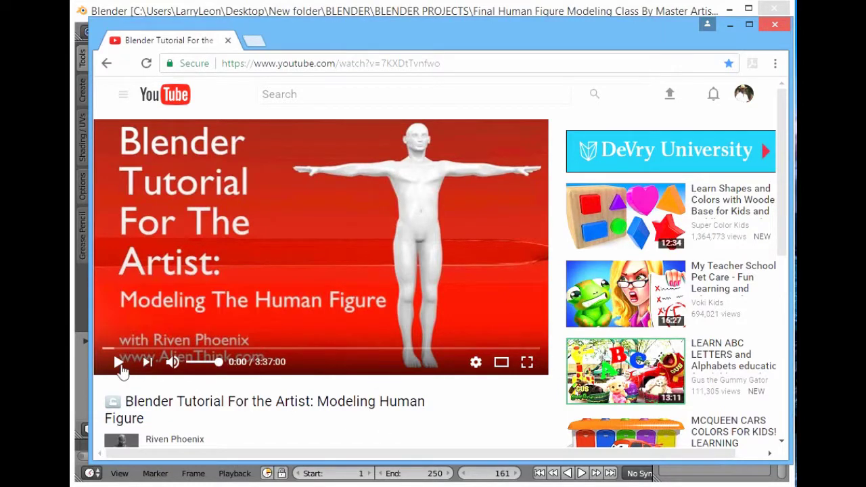
In the browser, play the YouTube video "Blender Tutorial For the Artist: Modeling Human Figure" and pause it at about 2:28.
{"action": "left_click", "coordinate": [119, 363]}
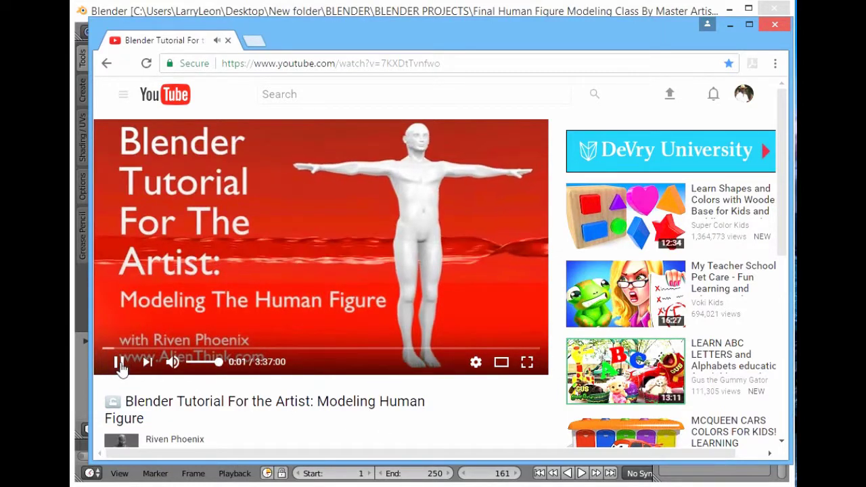
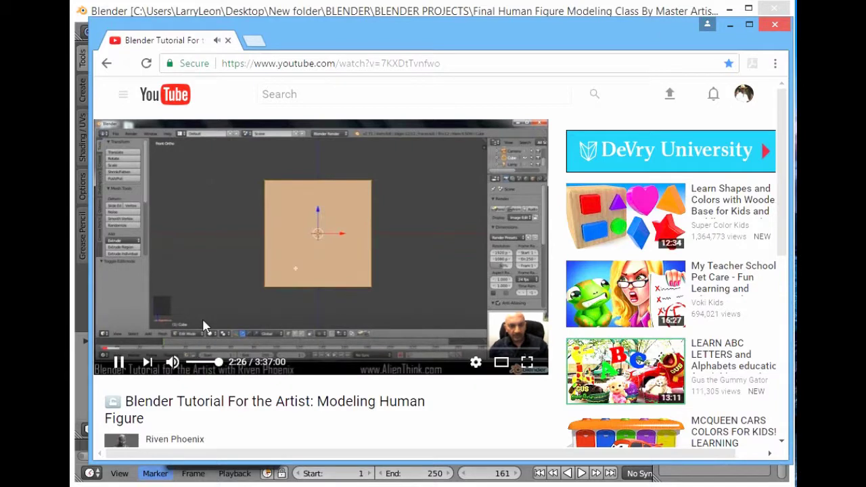
{"action": "left_click", "coordinate": [210, 302]}
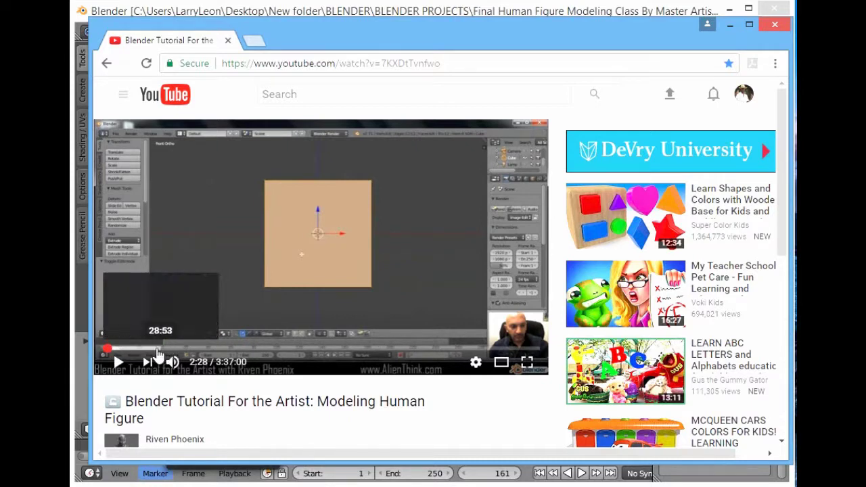
Skim the tutorial's early body-modeling sections at about 3:31, 7:45 and 21:08, then play the hand section and pause at about 37:46.
{"action": "left_click", "coordinate": [112, 354]}
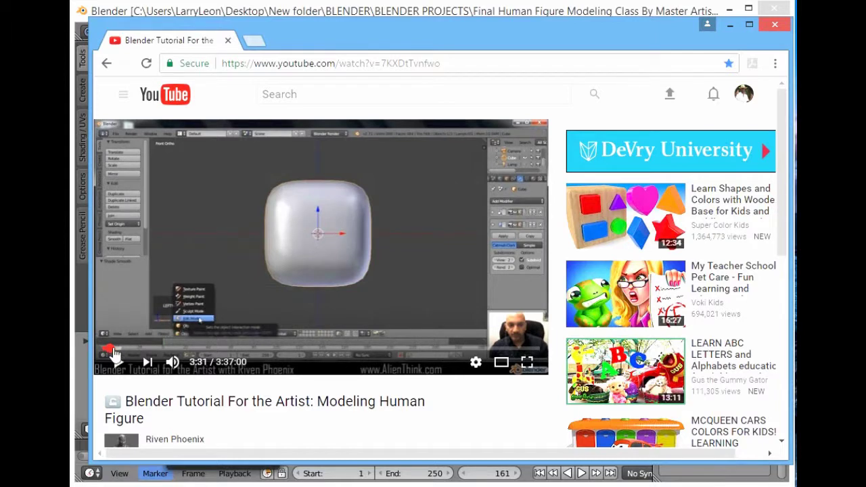
{"action": "left_click", "coordinate": [118, 353]}
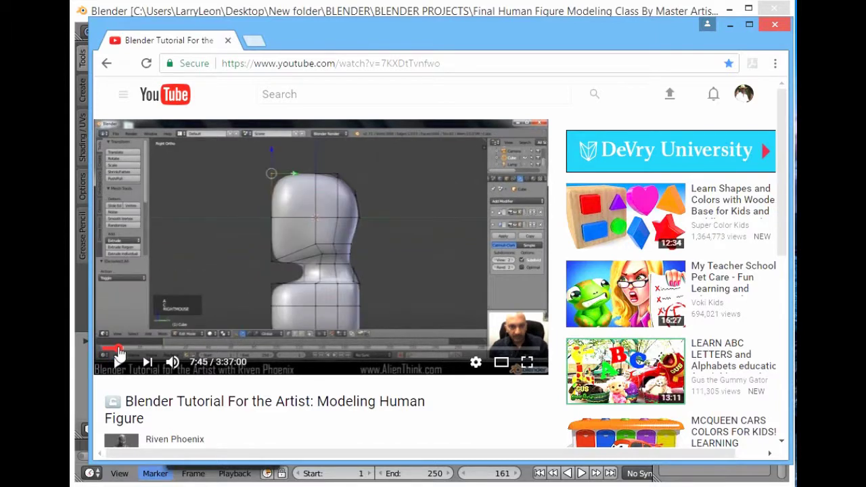
{"action": "left_click", "coordinate": [134, 352]}
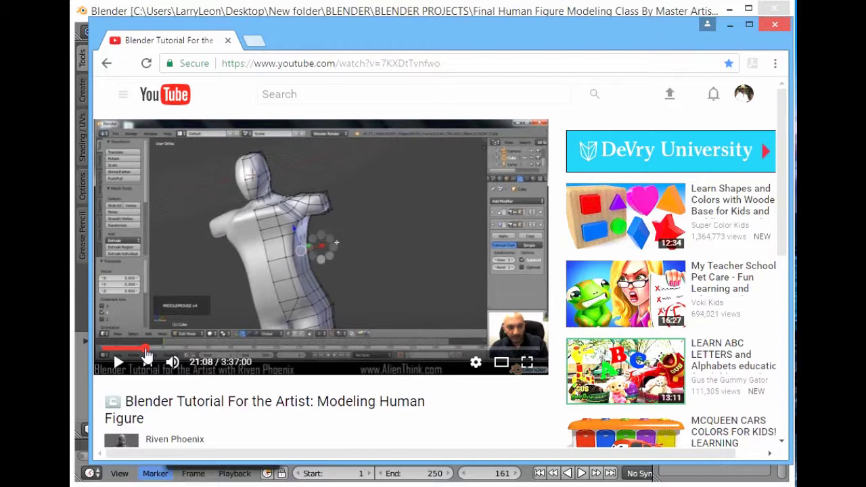
{"action": "left_click", "coordinate": [179, 350]}
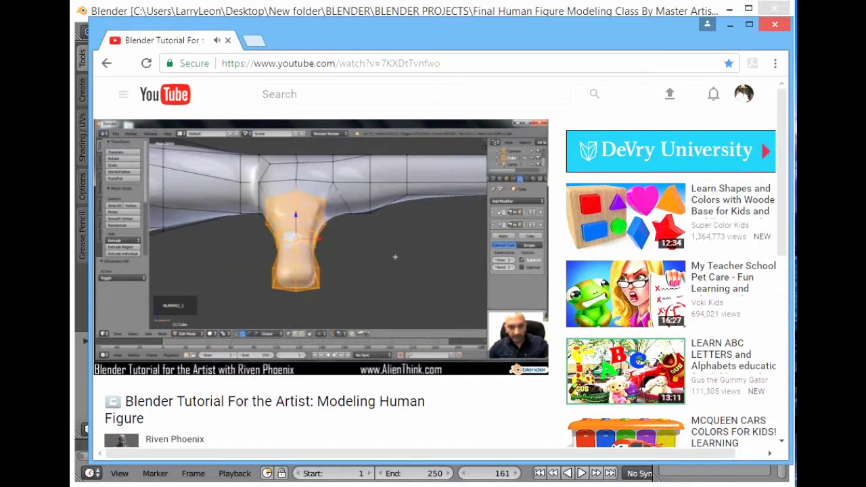
{"action": "mouse_move", "coordinate": [257, 329]}
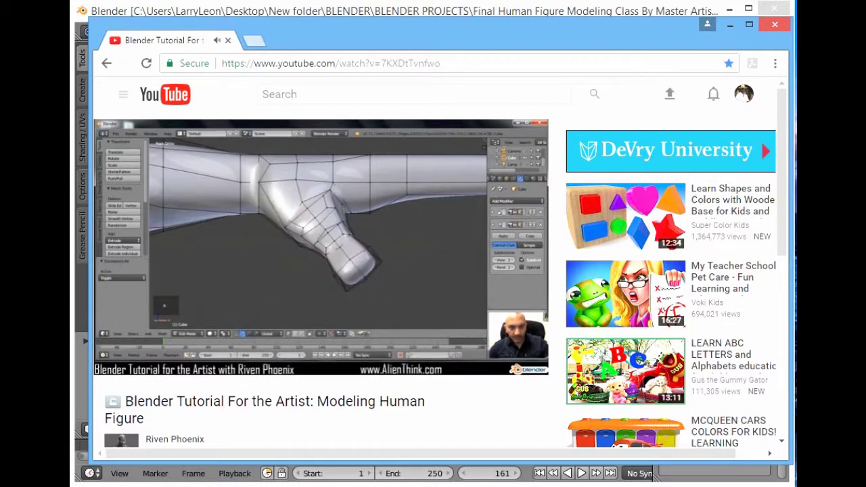
{"action": "left_click", "coordinate": [286, 293]}
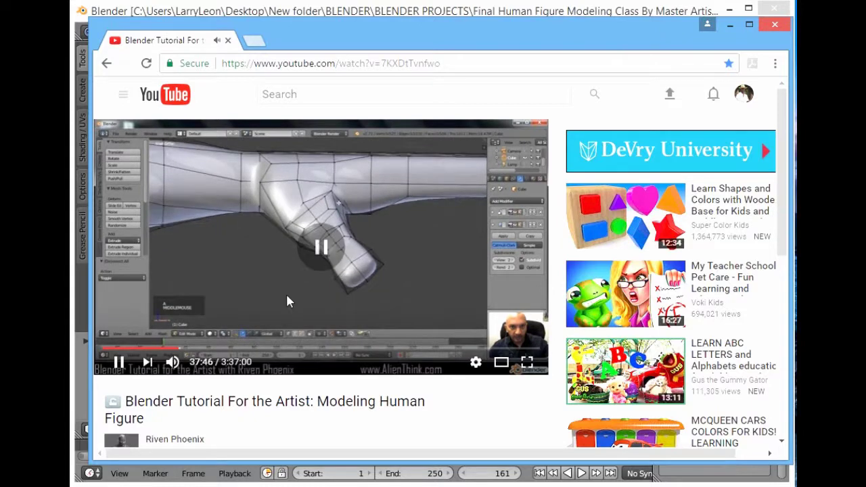
Jump the tutorial to about 1:05:10, watch the section there and pause at about 1:06:50.
{"action": "left_click", "coordinate": [233, 350]}
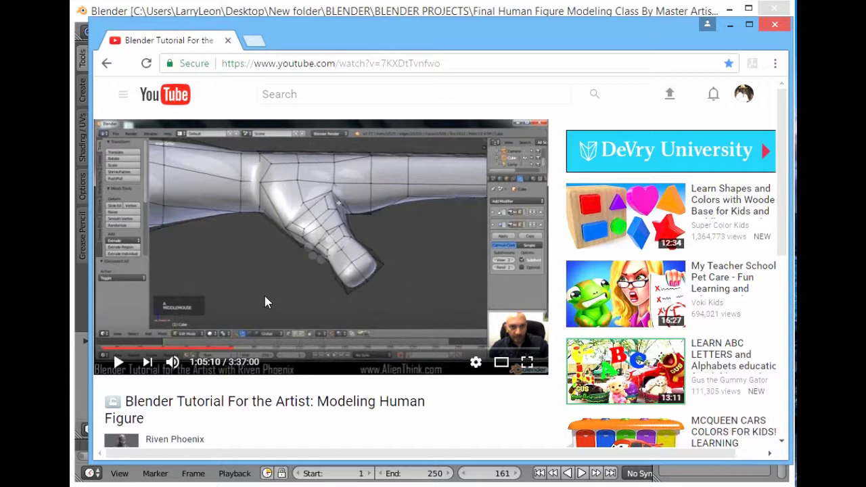
{"action": "left_click", "coordinate": [266, 297]}
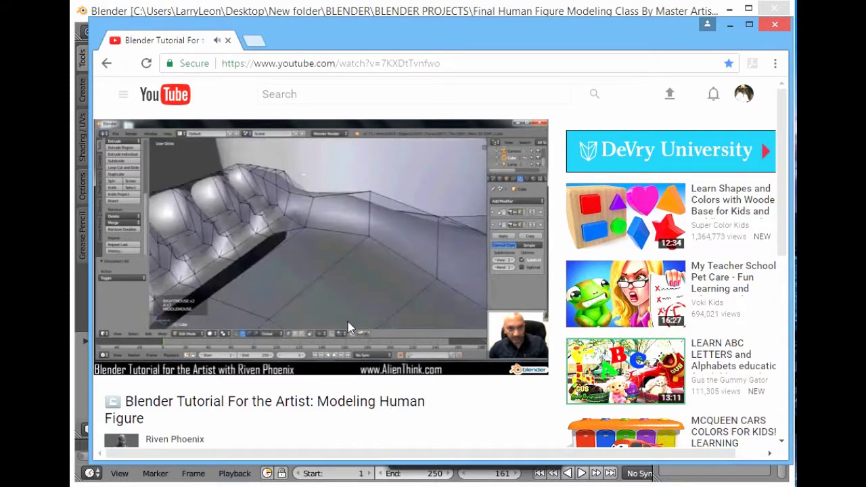
{"action": "left_click", "coordinate": [347, 308]}
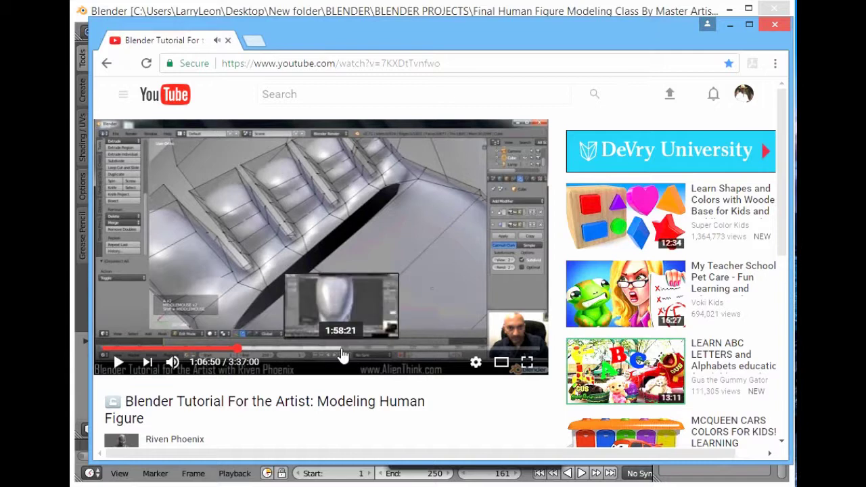
Jump the tutorial to the blank head at about 1:58:21, play it briefly and pause at about 1:58:29.
{"action": "left_click", "coordinate": [342, 351]}
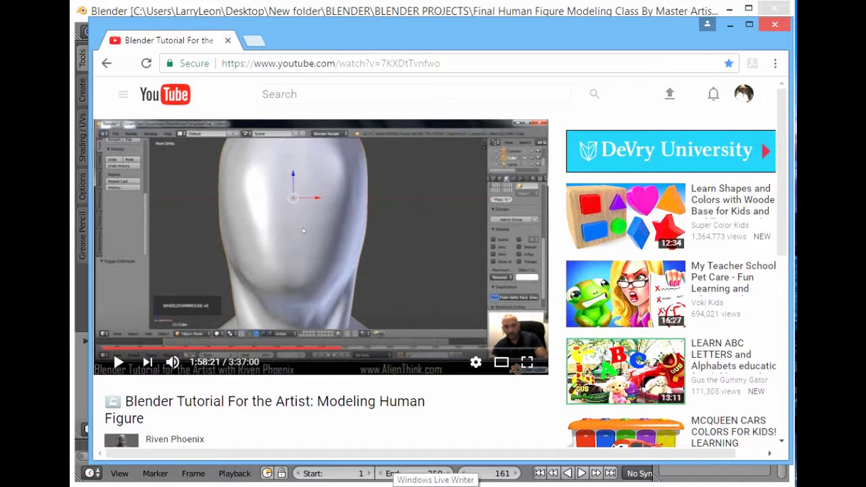
{"action": "left_click", "coordinate": [424, 281]}
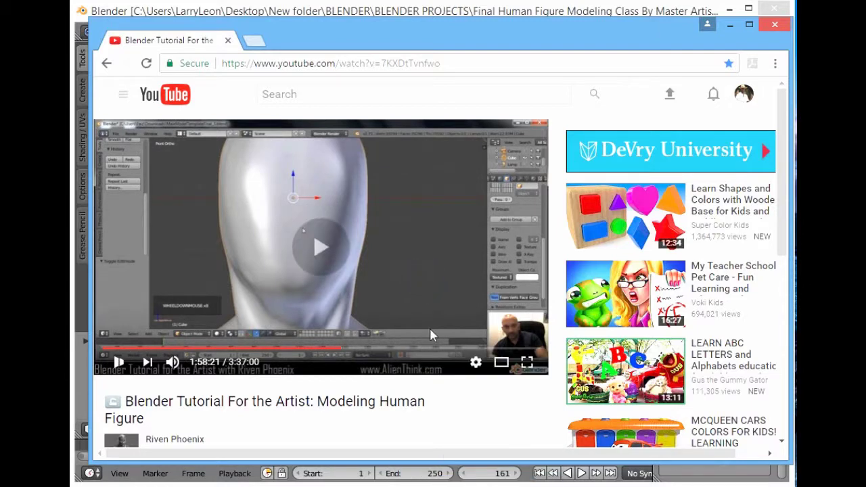
{"action": "mouse_move", "coordinate": [521, 484]}
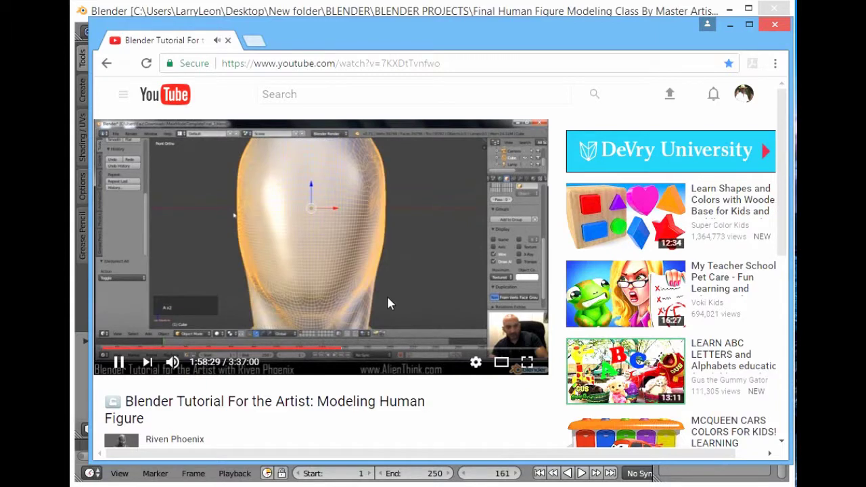
{"action": "left_click", "coordinate": [388, 302]}
Jump the tutorial to the facial topology section at about 2:18:26, watch it and pause at about 2:18:40.
{"action": "left_click", "coordinate": [382, 350]}
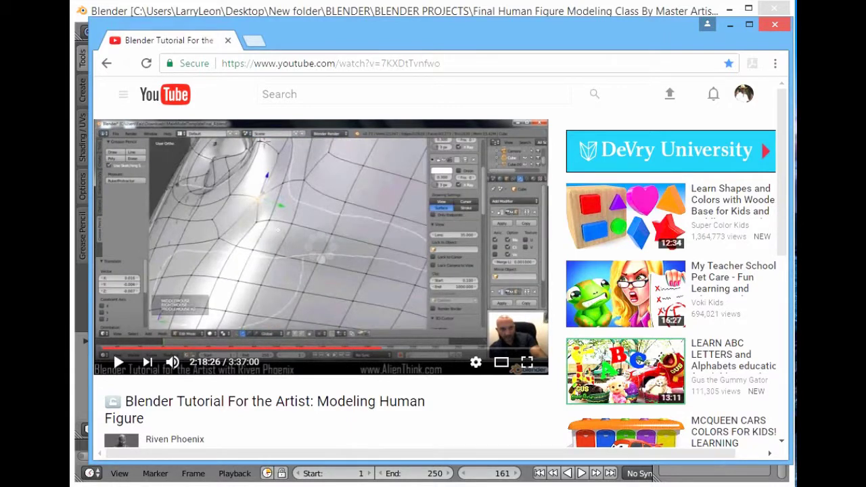
{"action": "left_click", "coordinate": [355, 296]}
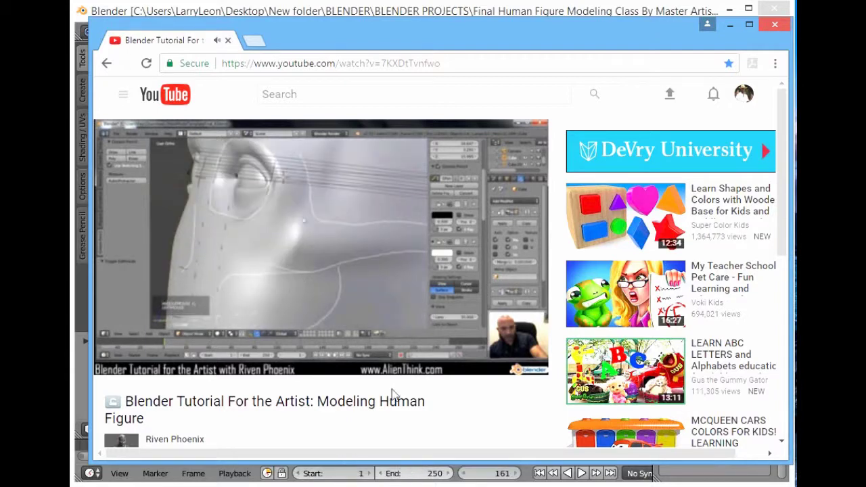
{"action": "mouse_move", "coordinate": [375, 315]}
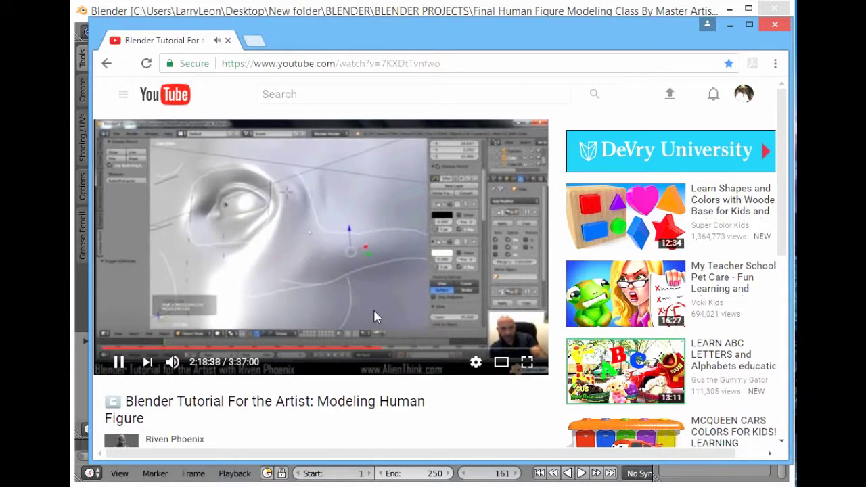
{"action": "left_click", "coordinate": [375, 312]}
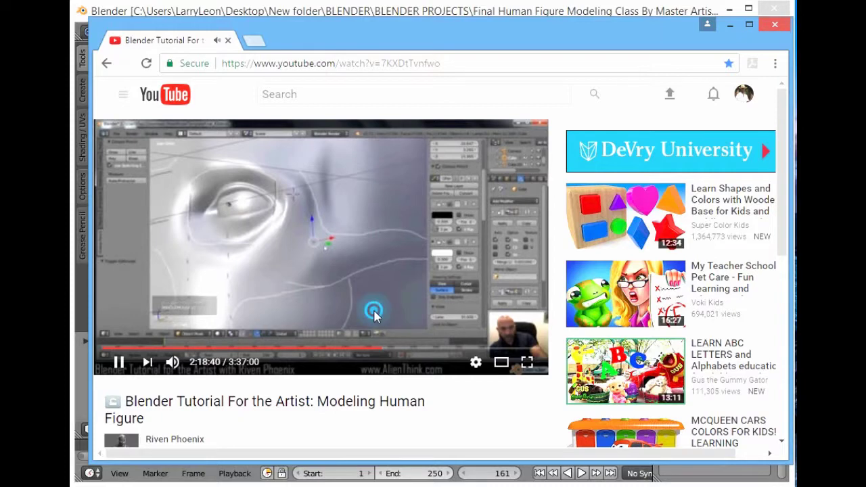
Skip through the tutorial to 2:40:59 and 3:03:10, then play the ear modeling section and pause at about 3:03:19.
{"action": "left_click", "coordinate": [427, 357]}
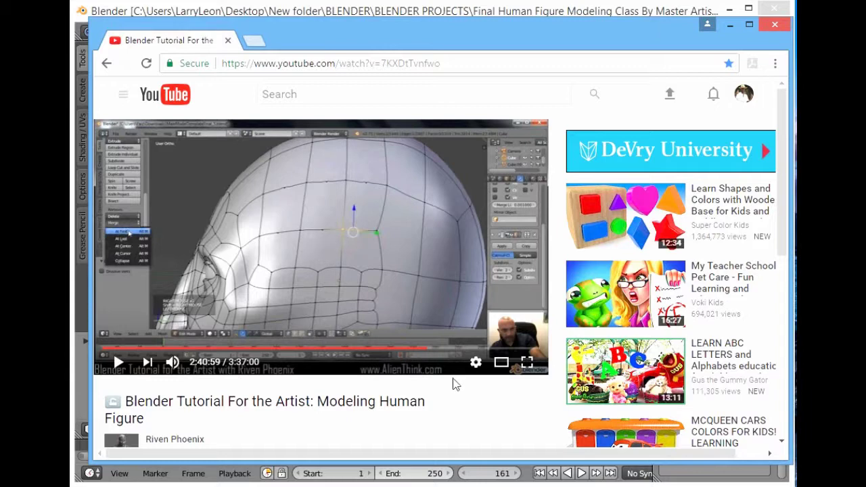
{"action": "left_click", "coordinate": [473, 350]}
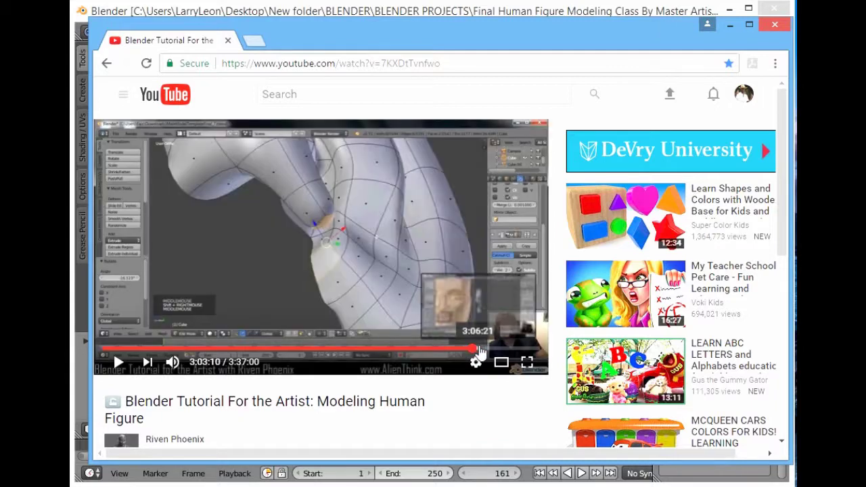
{"action": "left_click", "coordinate": [433, 298]}
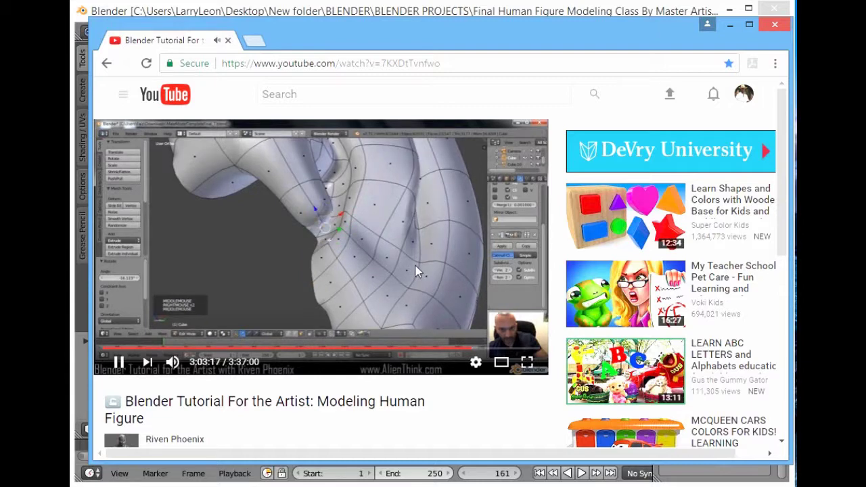
{"action": "left_click", "coordinate": [455, 322]}
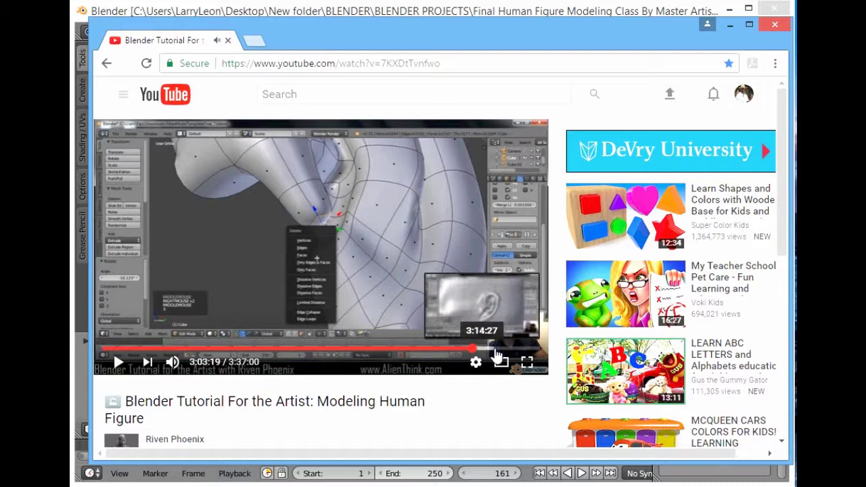
Review the tutorial's ear attachment and refinement sections from about 3:14:48, 3:19:23 and 3:27:22.
{"action": "left_click", "coordinate": [497, 351]}
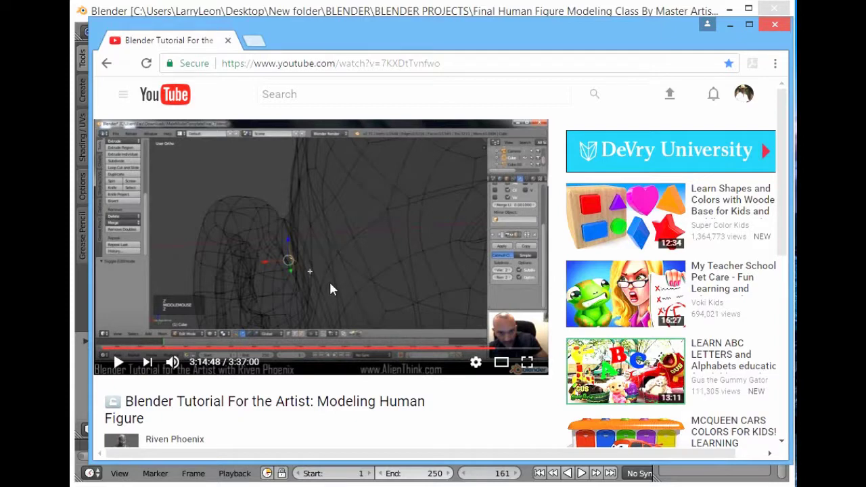
{"action": "left_click", "coordinate": [373, 233]}
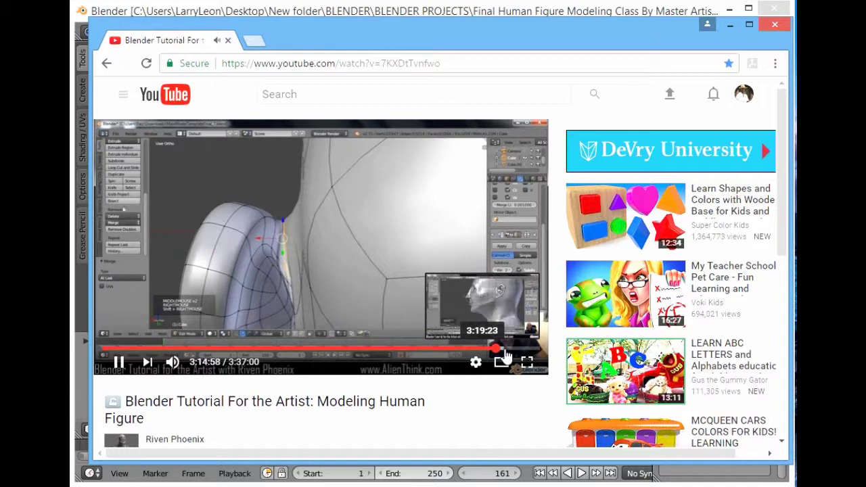
{"action": "left_click", "coordinate": [504, 352]}
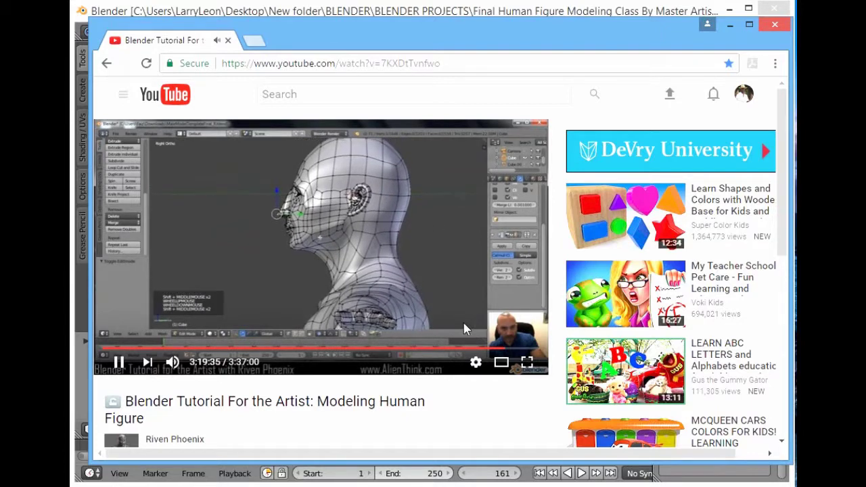
{"action": "left_click", "coordinate": [522, 351]}
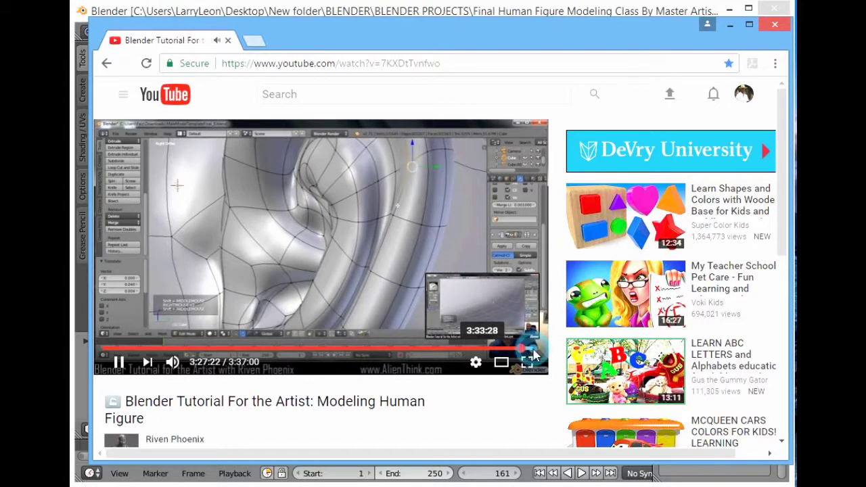
Jump the tutorial to about 3:33:28 and play it through to the end.
{"action": "left_click", "coordinate": [533, 350]}
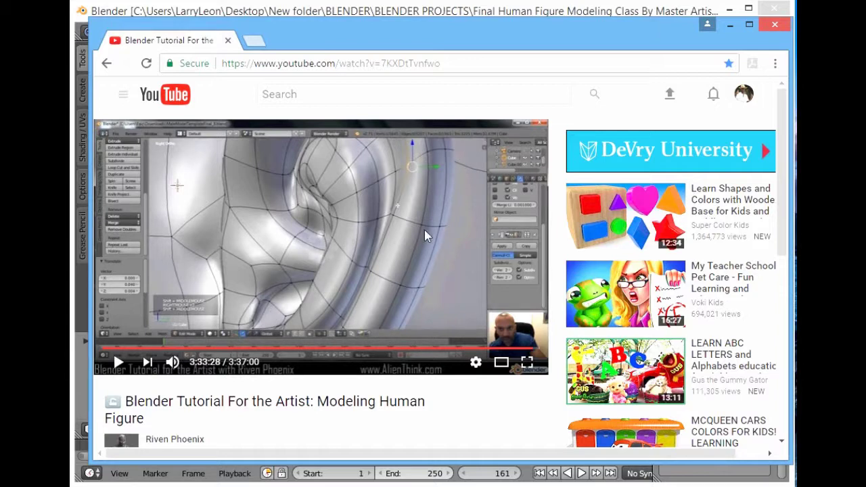
{"action": "left_click", "coordinate": [383, 239]}
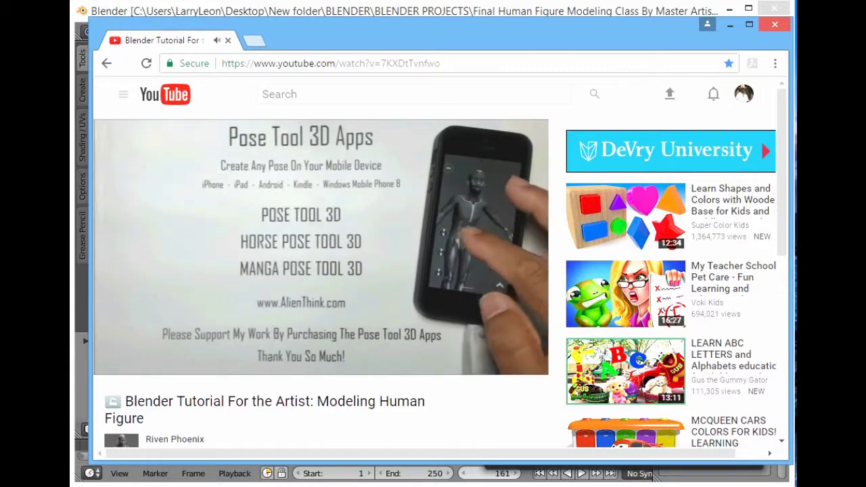
{"action": "left_click", "coordinate": [171, 441]}
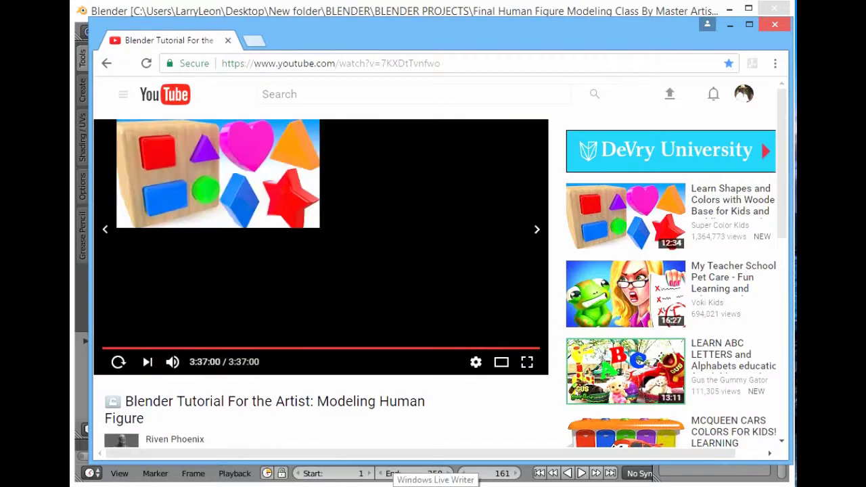
Switch back to Blender, select the entire figure mesh and inspect the ear, head and shoulders from both sides.
{"action": "left_click", "coordinate": [492, 486]}
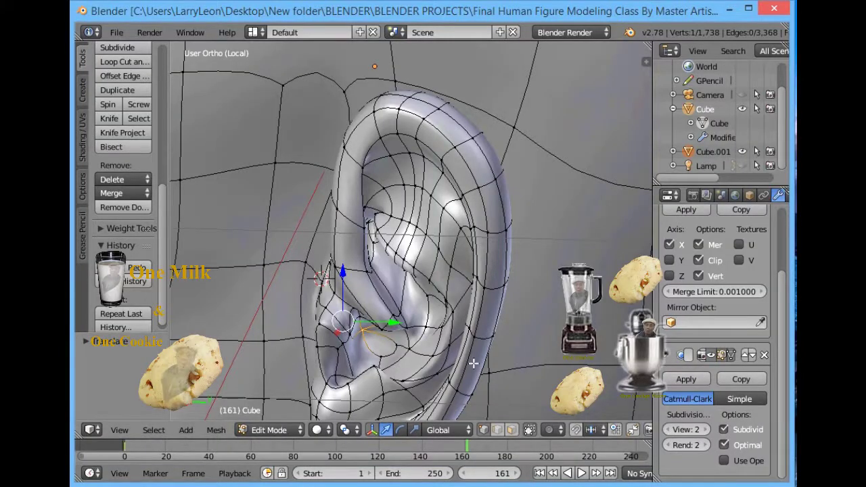
{"action": "right_click", "coordinate": [500, 320]}
{"action": "key", "text": "a"}
{"action": "key", "text": "a"}
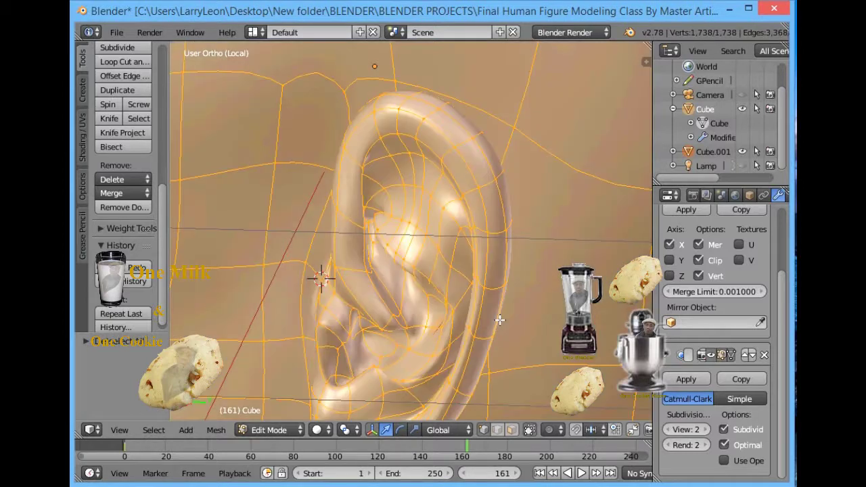
{"action": "scroll", "coordinate": [500, 320], "scroll_direction": "down", "scroll_amount": 6}
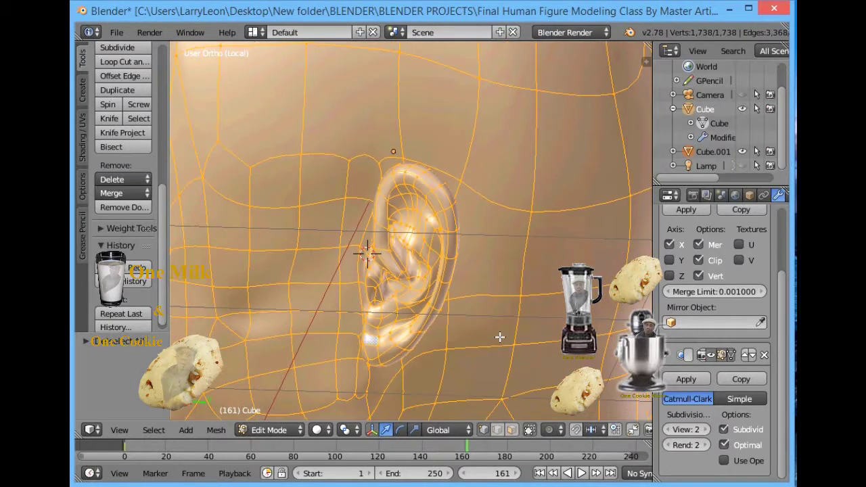
{"action": "scroll", "coordinate": [491, 349], "scroll_direction": "down", "scroll_amount": 6}
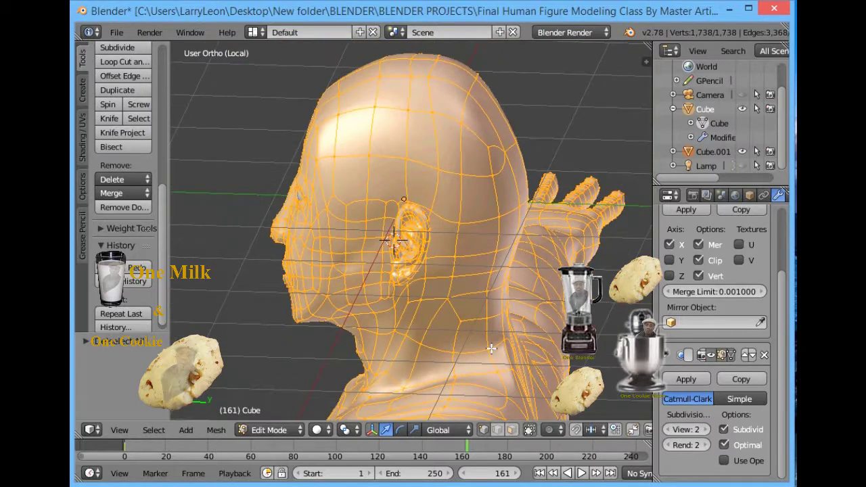
{"action": "scroll", "coordinate": [491, 349], "scroll_direction": "down", "scroll_amount": 3}
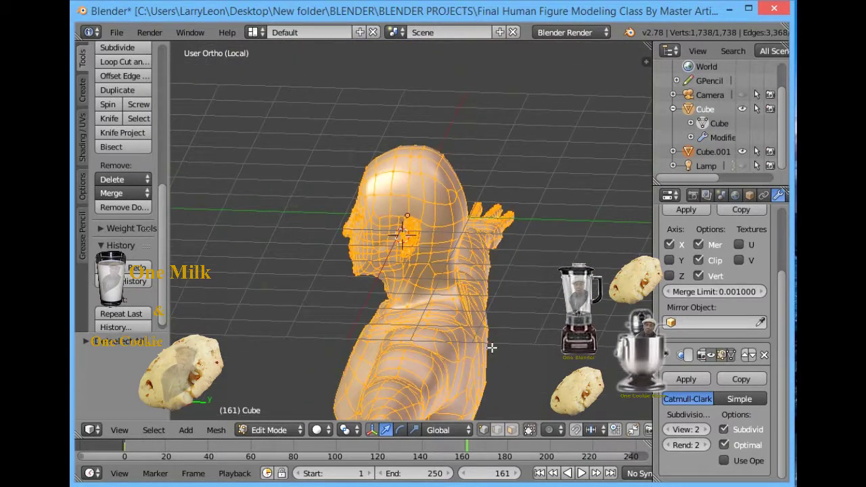
{"action": "middle_click_drag", "start_coordinate": [497, 345], "coordinate": [569, 326]}
{"action": "middle_click_drag", "start_coordinate": [638, 329], "coordinate": [338, 328]}
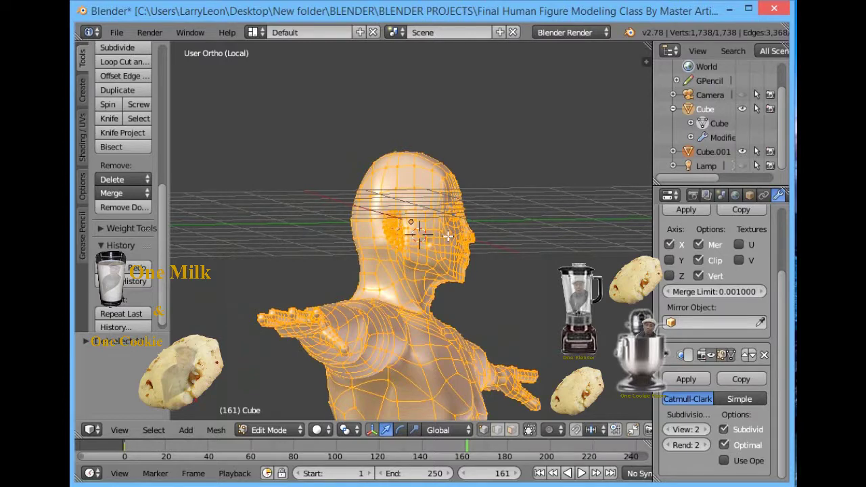
Clear the mesh selection and examine the whole figure from head to feet.
{"action": "key", "text": "a"}
{"action": "middle_click_drag", "start_coordinate": [426, 287], "coordinate": [429, 295]}
{"action": "scroll", "coordinate": [430, 295], "scroll_direction": "down", "scroll_amount": 2}
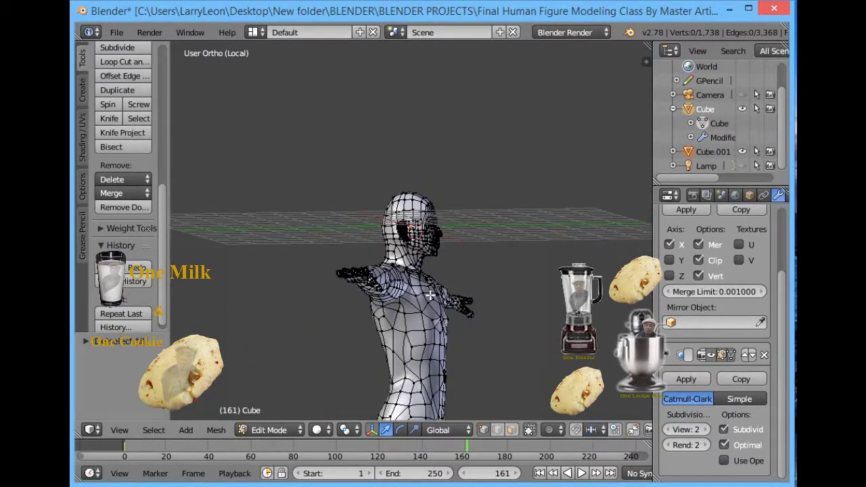
{"action": "middle_click_drag", "start_coordinate": [441, 271], "coordinate": [453, 174]}
{"action": "scroll", "coordinate": [457, 169], "scroll_direction": "down", "scroll_amount": 1}
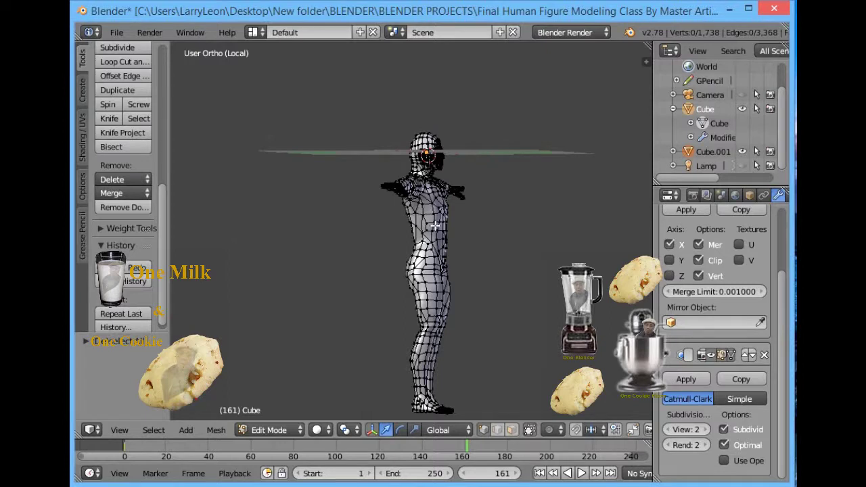
Examine the whole figure's mesh wireframe from the front, both sides and the back.
{"action": "middle_click_drag", "start_coordinate": [435, 226], "coordinate": [438, 193], "text": "shift"}
{"action": "scroll", "coordinate": [437, 193], "scroll_direction": "up", "scroll_amount": 2}
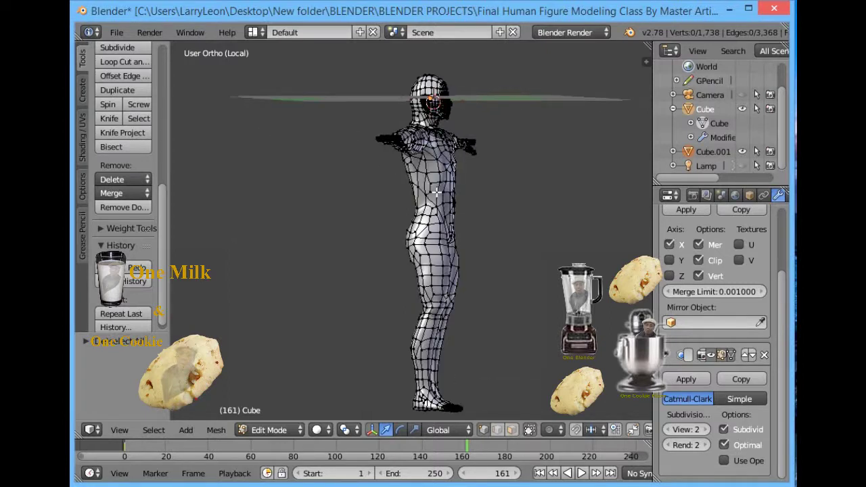
{"action": "scroll", "coordinate": [438, 193], "scroll_direction": "down", "scroll_amount": 1}
{"action": "key", "text": "KP_9"}
{"action": "key", "text": "ctrl+KP_4"}
{"action": "key", "text": "KP_1"}
{"action": "key", "text": "KP_1"}
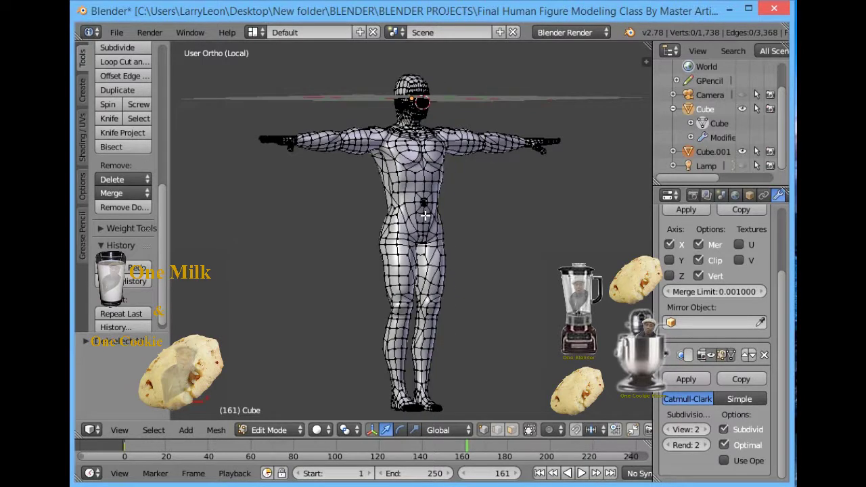
{"action": "key", "text": "KP_6"}
{"action": "key", "text": "KP_6"}
{"action": "key", "text": "KP_6"}
{"action": "key", "text": "KP_6"}
{"action": "key", "text": "KP_6"}
{"action": "key", "text": "KP_6"}
{"action": "key", "text": "KP_6"}
{"action": "key", "text": "KP_6"}
{"action": "key", "text": "KP_6"}
{"action": "key", "text": "KP_6"}
{"action": "key", "text": "KP_6"}
{"action": "key", "text": "KP_6"}
{"action": "key", "text": "KP_6"}
{"action": "key", "text": "KP_6"}
{"action": "key", "text": "KP_6"}
{"action": "key", "text": "KP_6"}
{"action": "key", "text": "KP_6"}
{"action": "key", "text": "KP_6"}
{"action": "key", "text": "KP_6"}
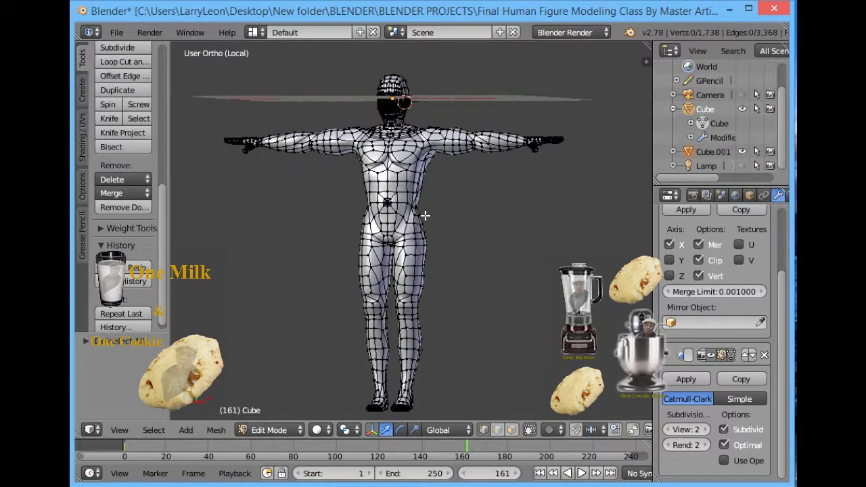
{"action": "key", "text": "KP_6"}
{"action": "key", "text": "KP_6"}
{"action": "key", "text": "KP_6"}
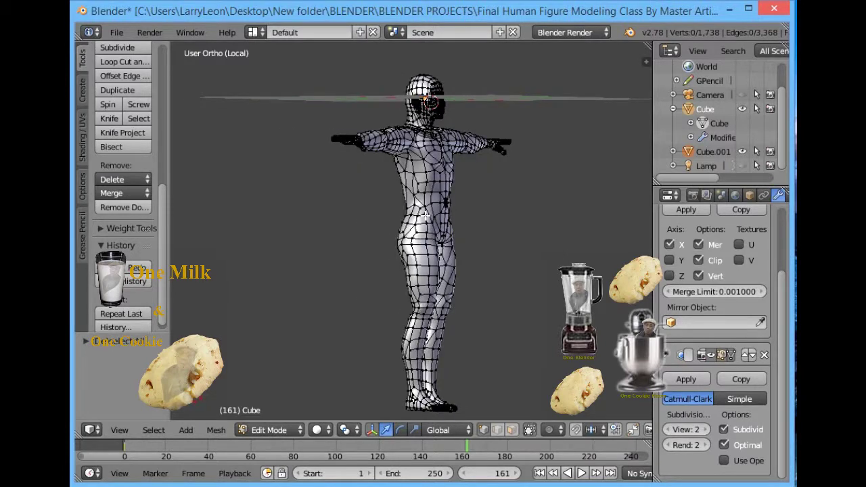
{"action": "key", "text": "KP_6"}
{"action": "key", "text": "KP_6"}
{"action": "key", "text": "KP_6"}
{"action": "key", "text": "KP_6"}
{"action": "key", "text": "KP_6"}
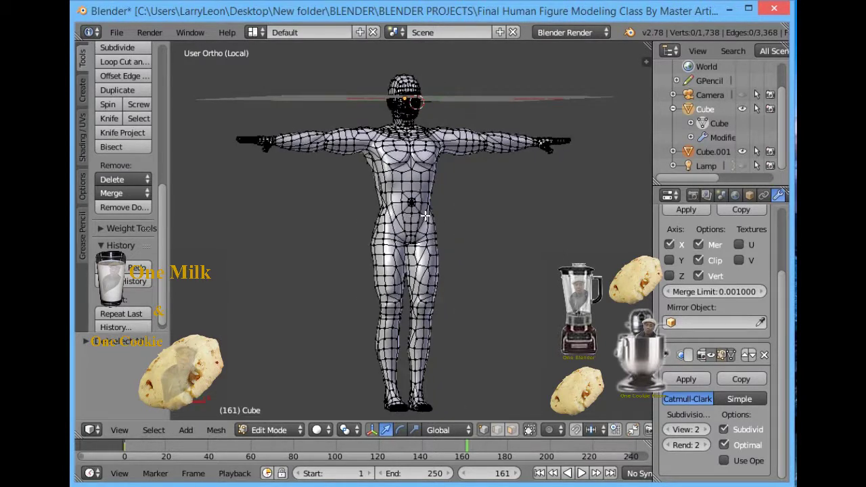
{"action": "key", "text": "KP_6"}
{"action": "key", "text": "KP_6"}
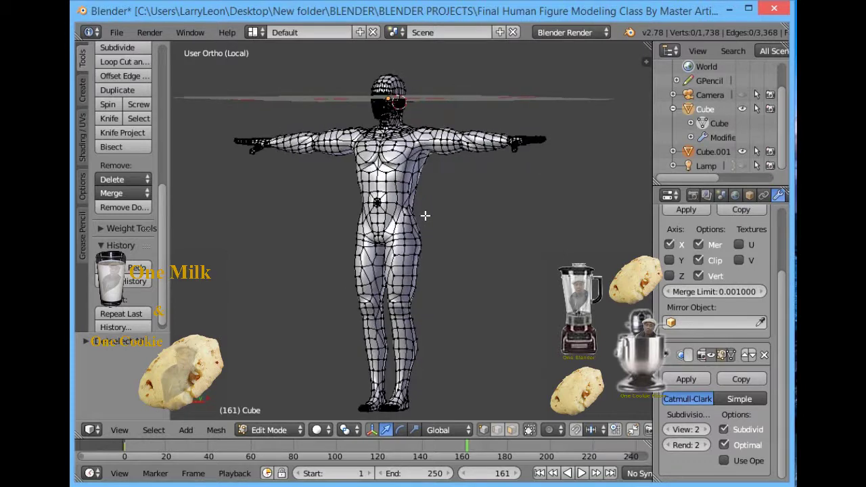
{"action": "key", "text": "KP_6"}
{"action": "key", "text": "KP_6"}
{"action": "key", "text": "KP_6"}
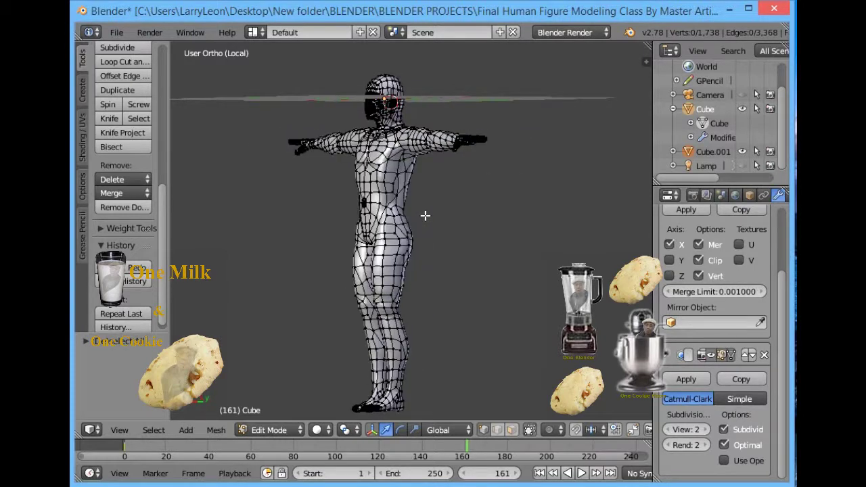
{"action": "key", "text": "KP_6"}
{"action": "key", "text": "KP_6"}
{"action": "key", "text": "KP_6"}
{"action": "key", "text": "KP_6"}
{"action": "key", "text": "KP_6"}
{"action": "key", "text": "KP_6"}
{"action": "key", "text": "KP_6"}
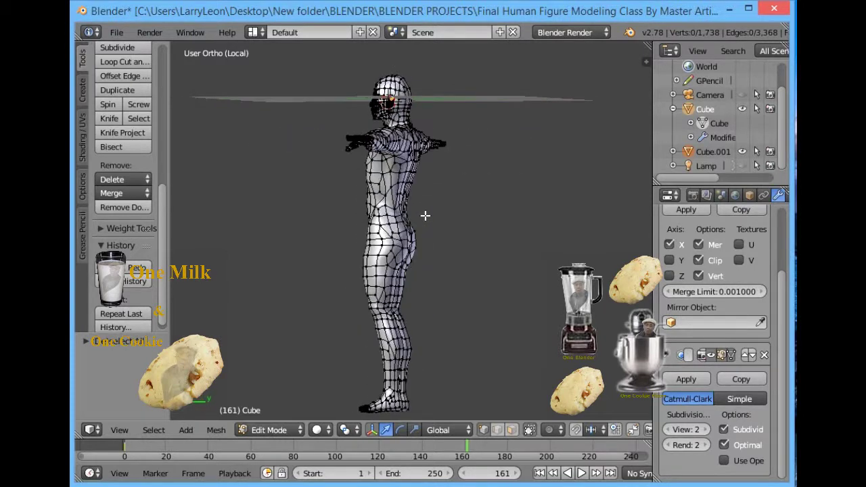
{"action": "key", "text": "KP_6"}
{"action": "key", "text": "KP_6"}
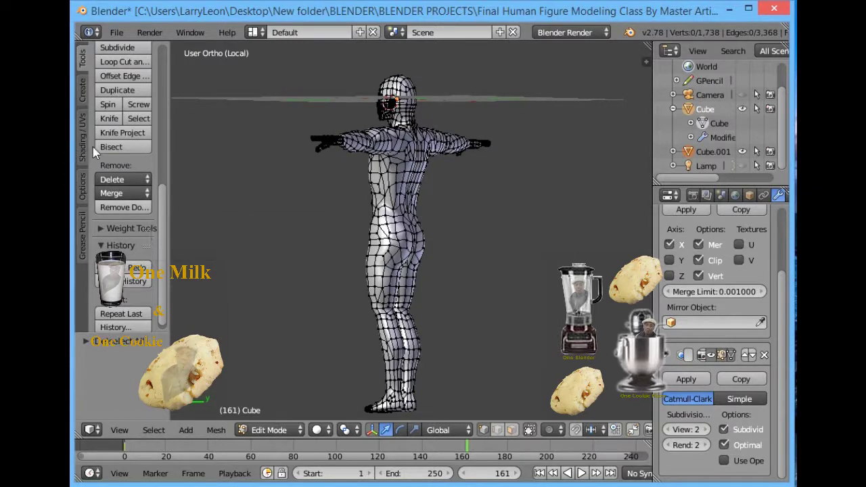
Enable Matcap shading for the viewport and choose the glossy blue sphere material for the figure.
{"action": "key", "text": "n"}
{"action": "left_click", "coordinate": [541, 260]}
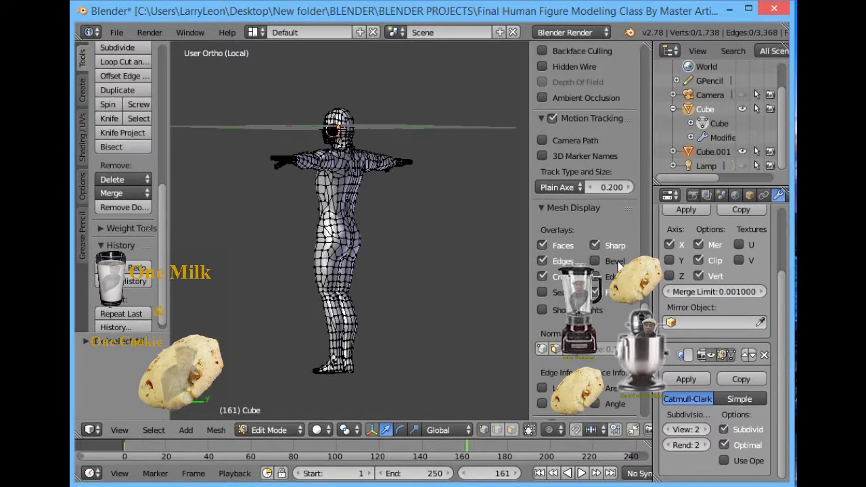
{"action": "scroll", "coordinate": [582, 257], "scroll_direction": "down", "scroll_amount": 5}
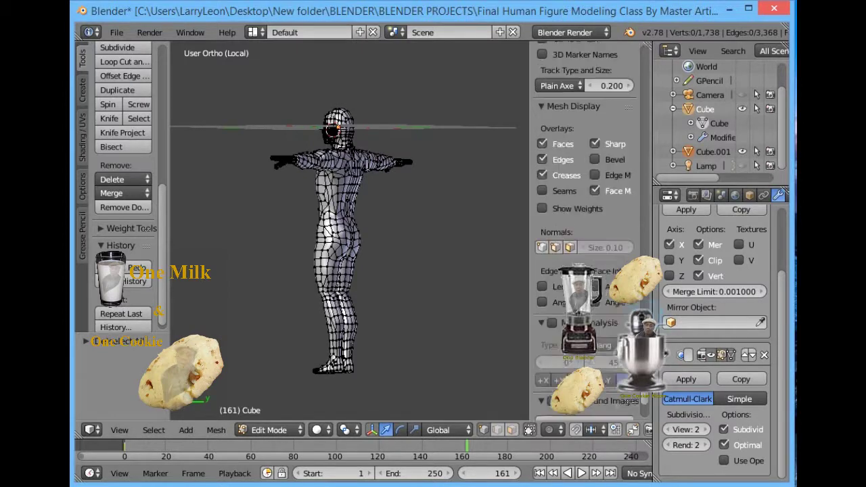
{"action": "scroll", "coordinate": [582, 257], "scroll_direction": "up", "scroll_amount": 10}
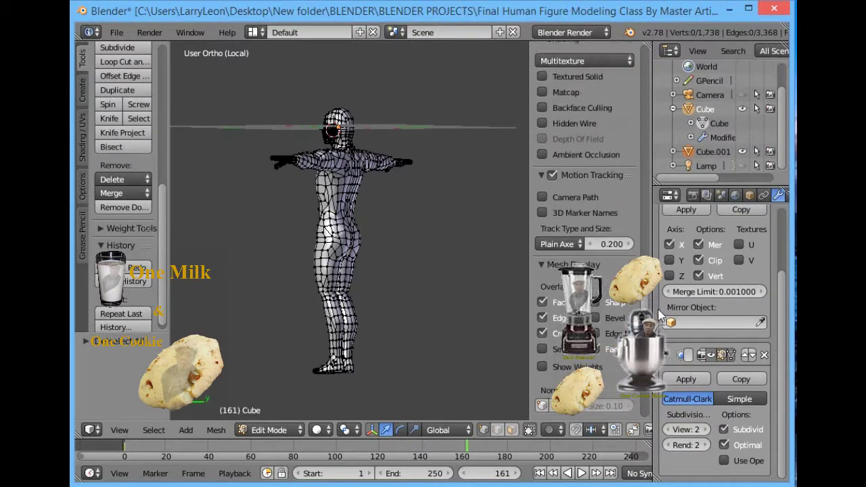
{"action": "scroll", "coordinate": [595, 230], "scroll_direction": "up", "scroll_amount": 2}
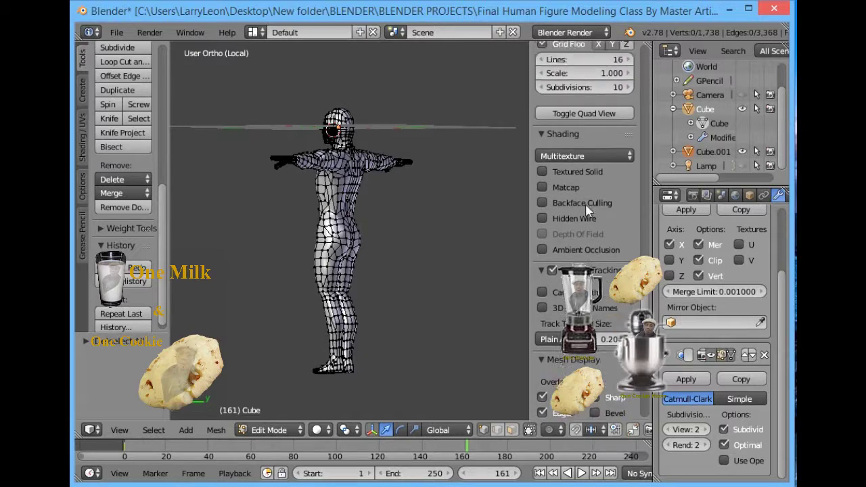
{"action": "left_click", "coordinate": [543, 189]}
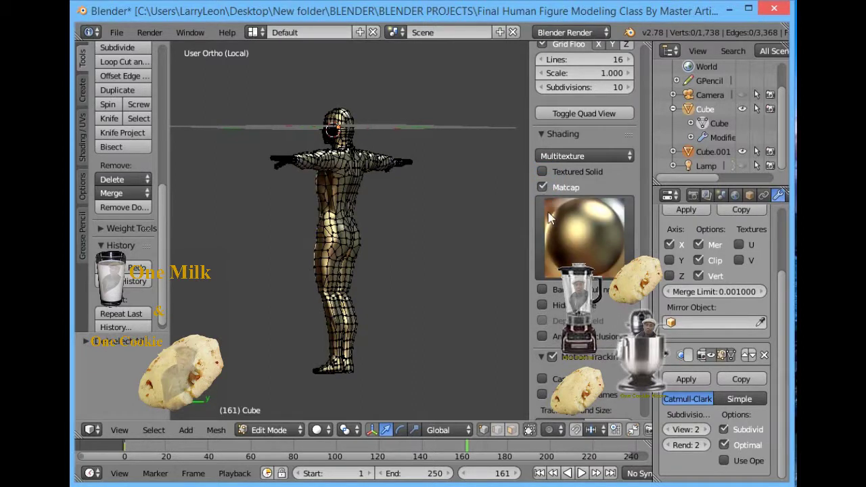
{"action": "left_click", "coordinate": [586, 261]}
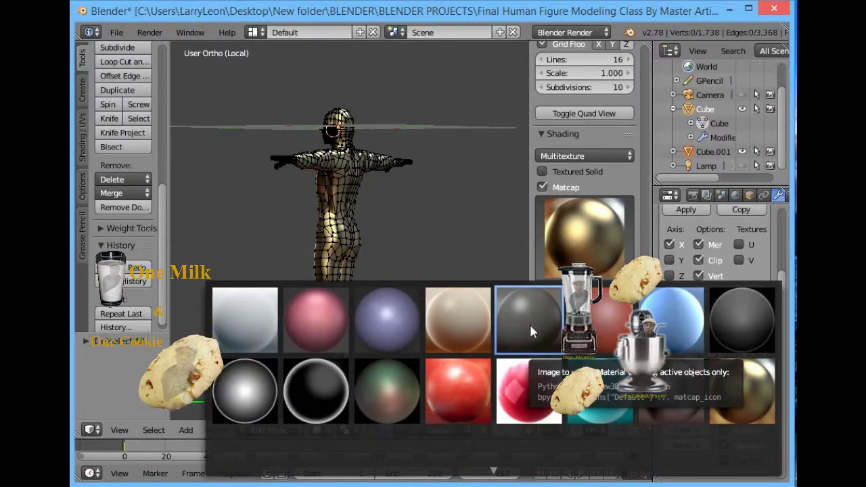
{"action": "scroll", "coordinate": [496, 472], "scroll_direction": "down", "scroll_amount": 2}
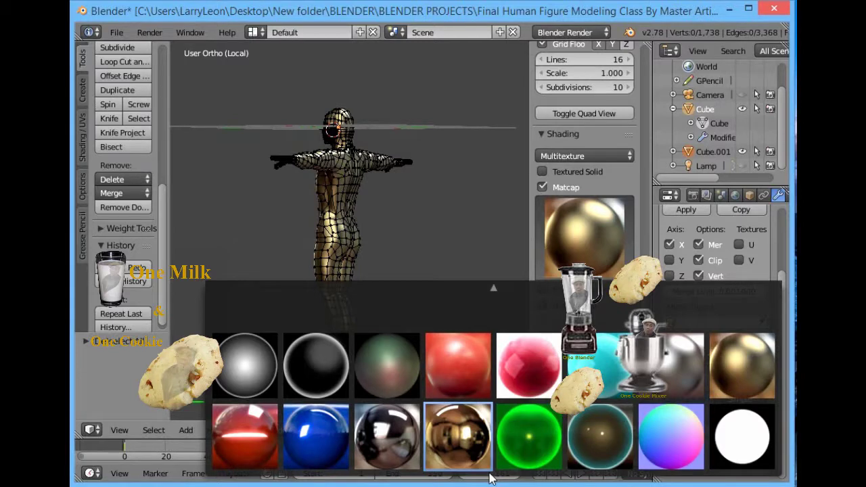
{"action": "left_click", "coordinate": [331, 439]}
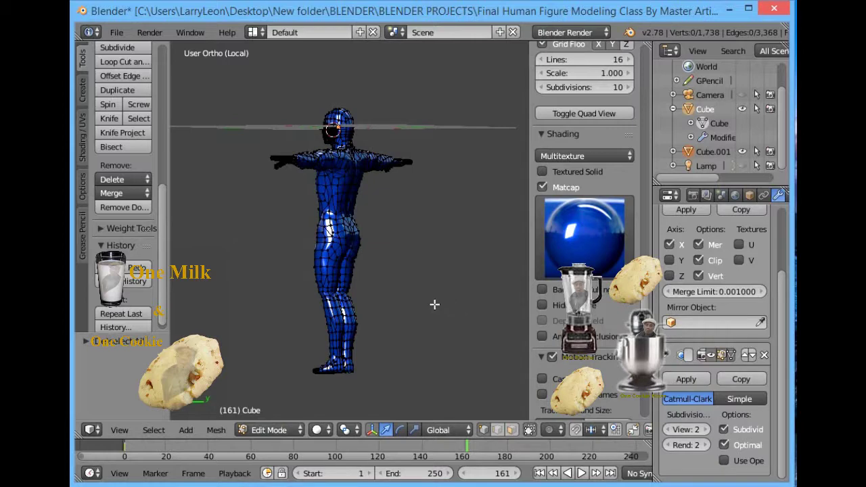
Inspect the blue-shaded mesh topology all the way around the figure, including a straight front view.
{"action": "key", "text": "KP_6"}
{"action": "key", "text": "KP_6"}
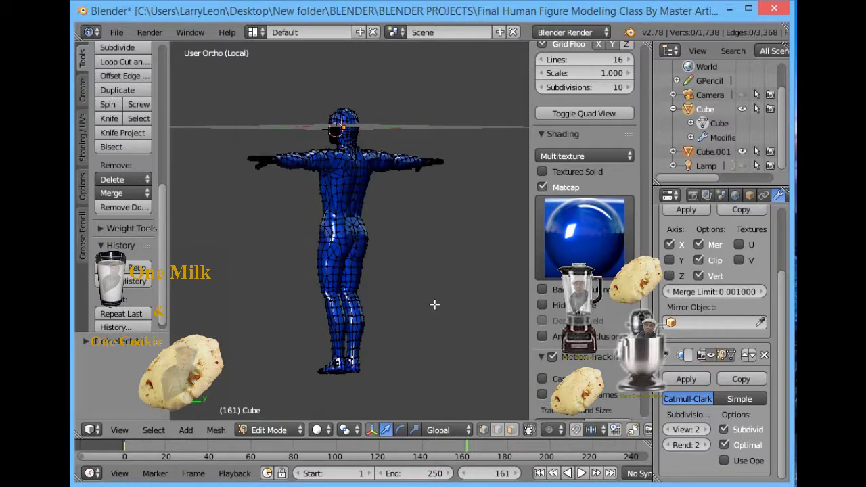
{"action": "key", "text": "KP_6"}
{"action": "key", "text": "KP_6"}
{"action": "key", "text": "KP_6"}
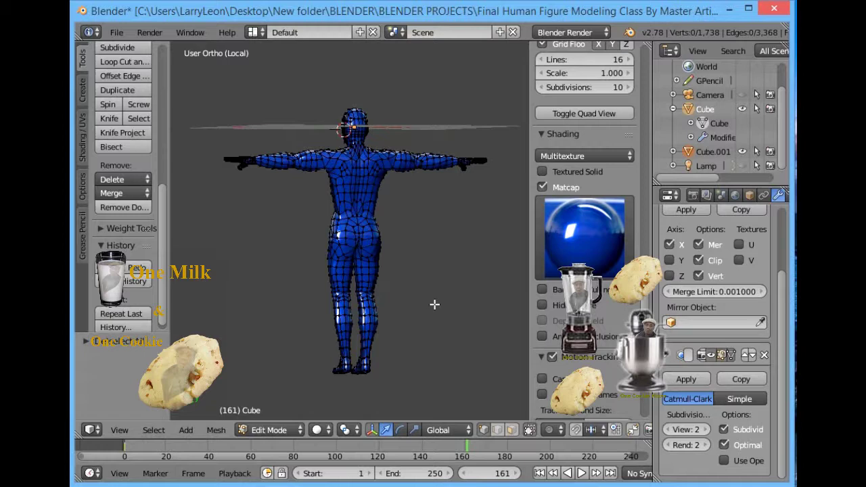
{"action": "key", "text": "KP_6"}
{"action": "key", "text": "KP_6"}
{"action": "key", "text": "KP_6"}
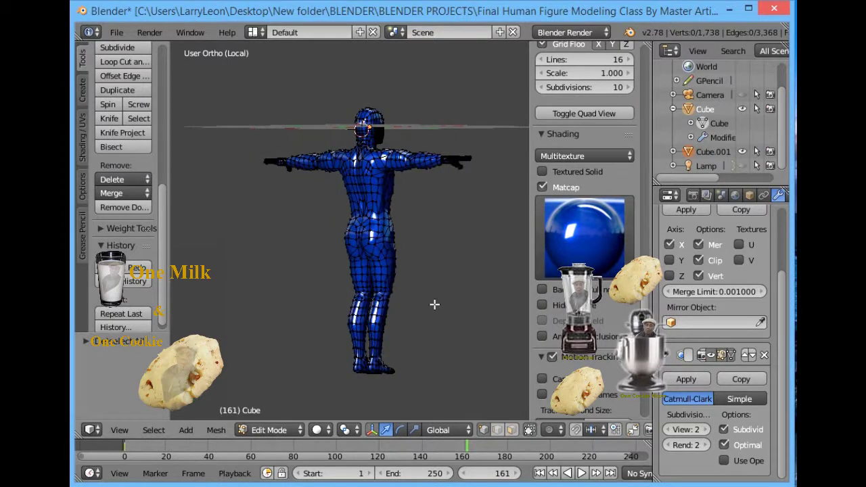
{"action": "key", "text": "KP_6"}
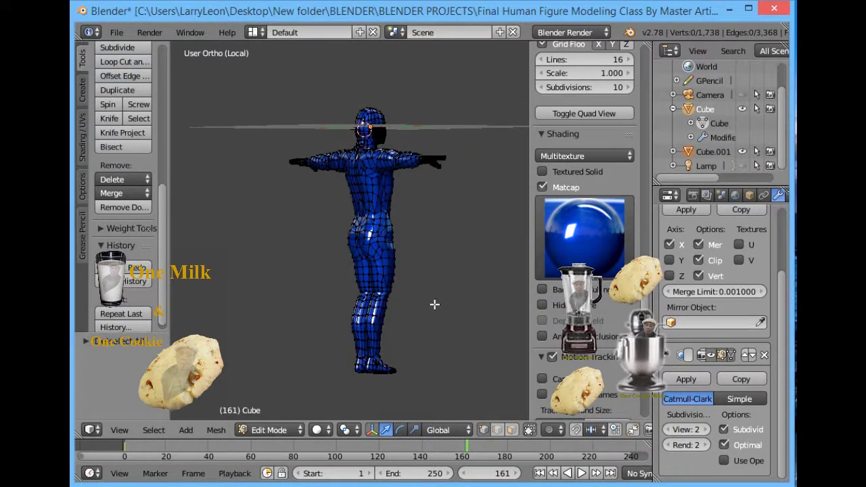
{"action": "key", "text": "KP_1"}
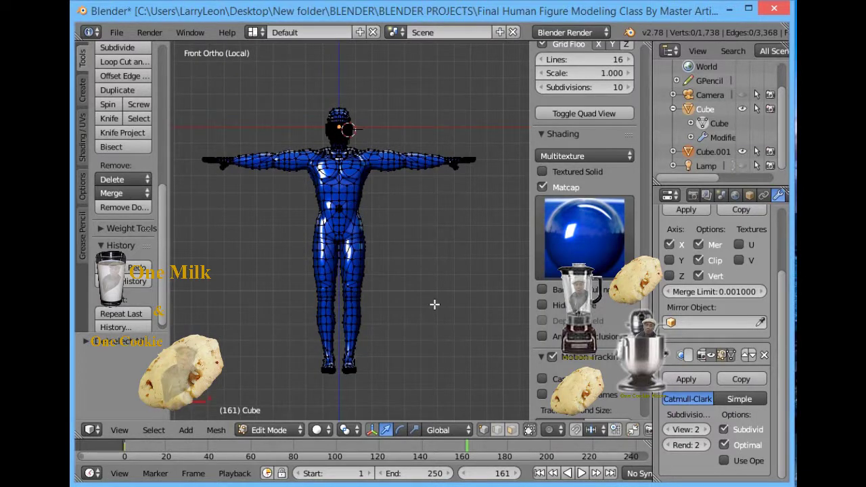
{"action": "key", "text": "KP_6"}
{"action": "key", "text": "KP_6"}
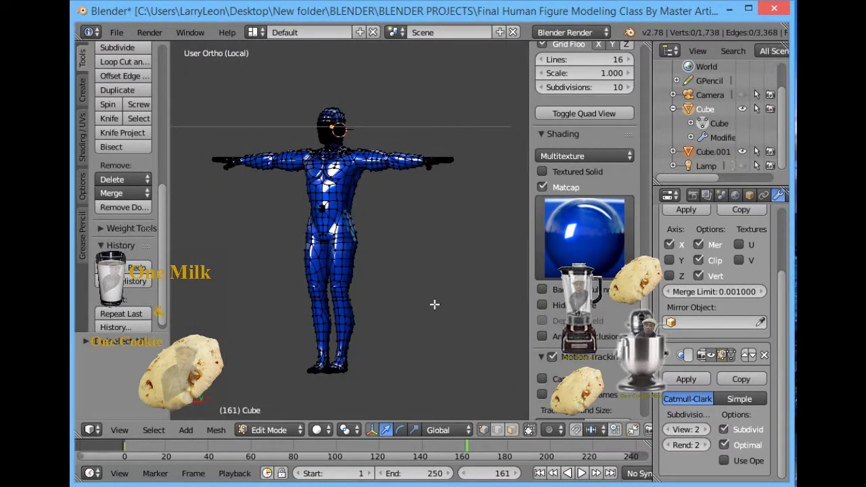
{"action": "key", "text": "KP_6"}
{"action": "key", "text": "KP_6"}
{"action": "key", "text": "KP_6"}
{"action": "key", "text": "KP_6"}
{"action": "key", "text": "KP_6"}
{"action": "key", "text": "KP_6"}
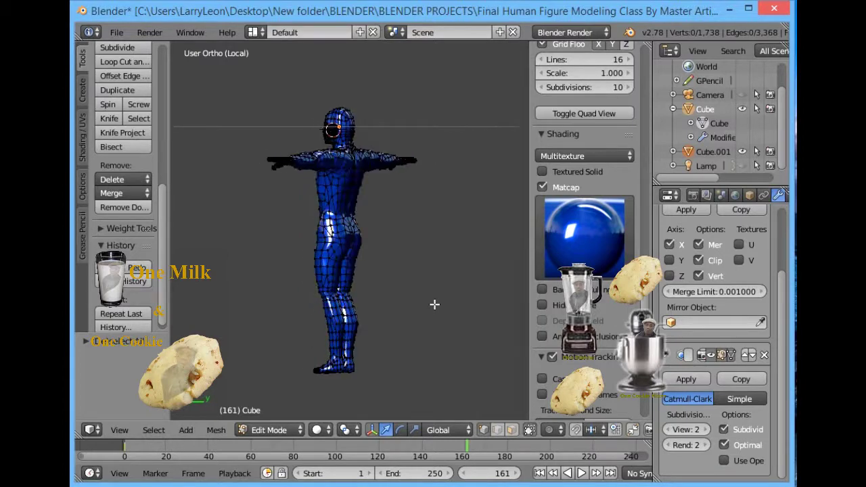
{"action": "key", "text": "KP_6"}
{"action": "key", "text": "KP_6"}
{"action": "key", "text": "KP_6"}
{"action": "key", "text": "KP_6"}
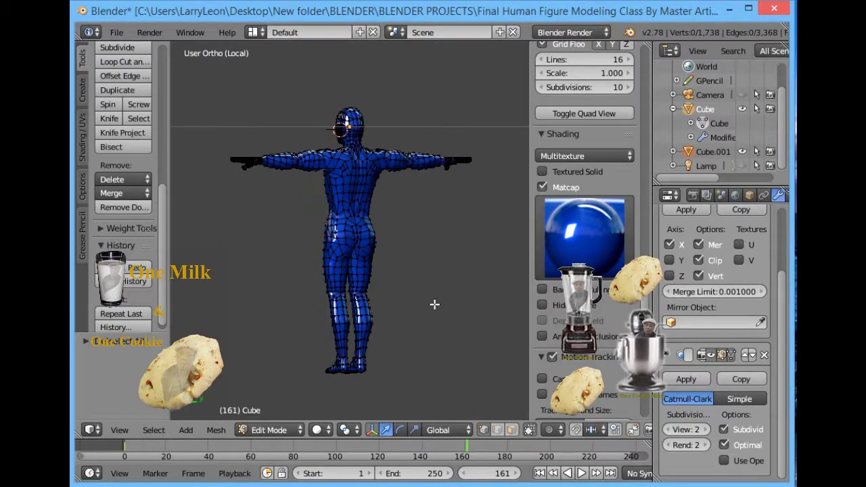
{"action": "key", "text": "KP_6"}
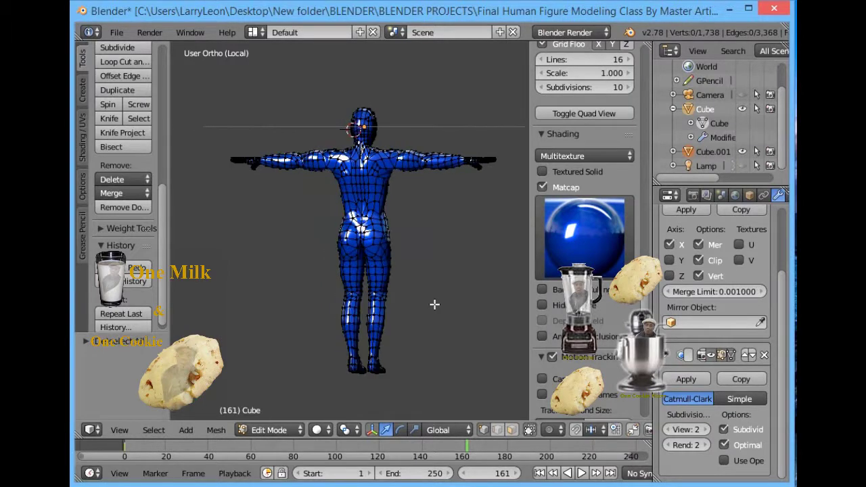
{"action": "key", "text": "KP_6"}
{"action": "key", "text": "KP_6"}
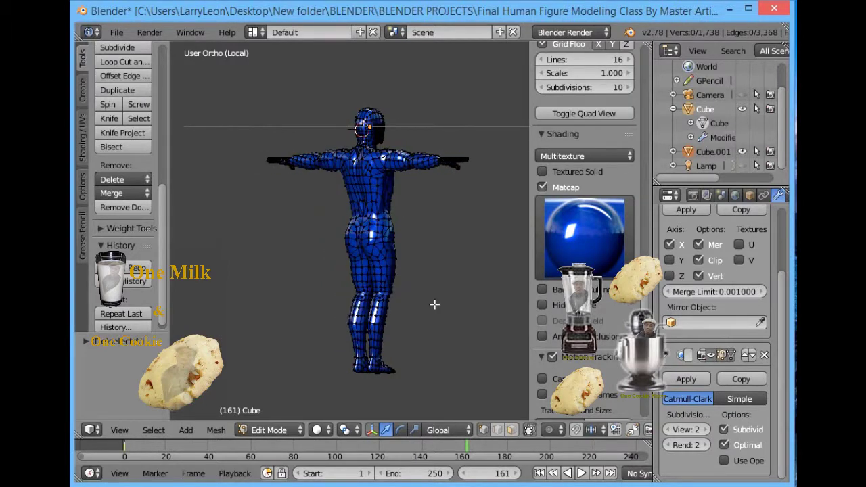
{"action": "key", "text": "KP_6"}
{"action": "key", "text": "KP_6"}
{"action": "key", "text": "KP_6"}
{"action": "key", "text": "KP_6"}
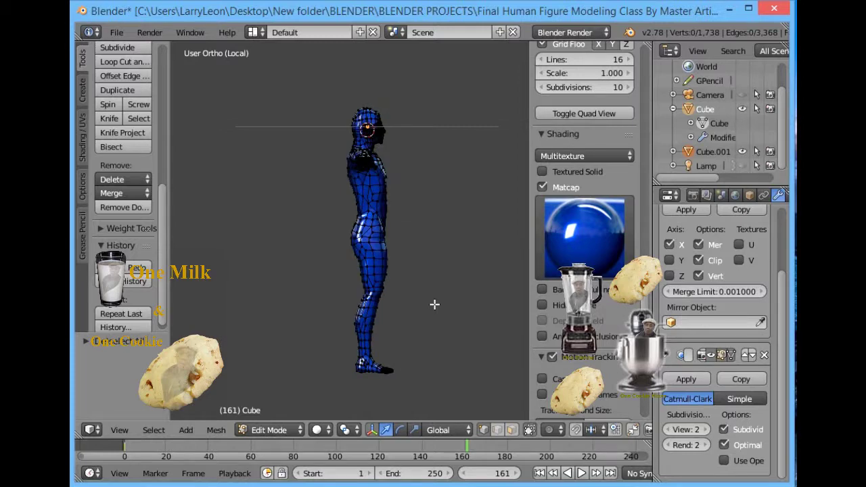
{"action": "key", "text": "KP_6"}
{"action": "key", "text": "KP_6"}
{"action": "key", "text": "KP_6"}
{"action": "key", "text": "KP_6"}
{"action": "key", "text": "KP_6"}
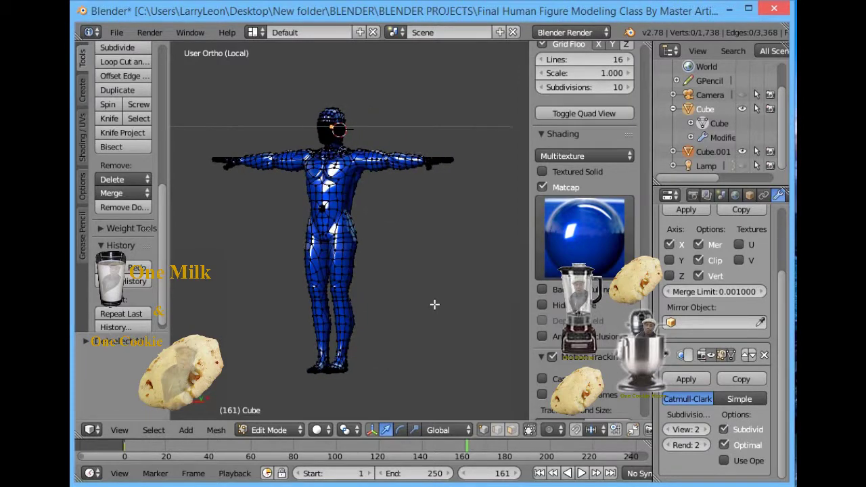
Switch the figure to Object Mode and inspect its smooth blue surface from the front, sides and back.
{"action": "key", "text": "Tab"}
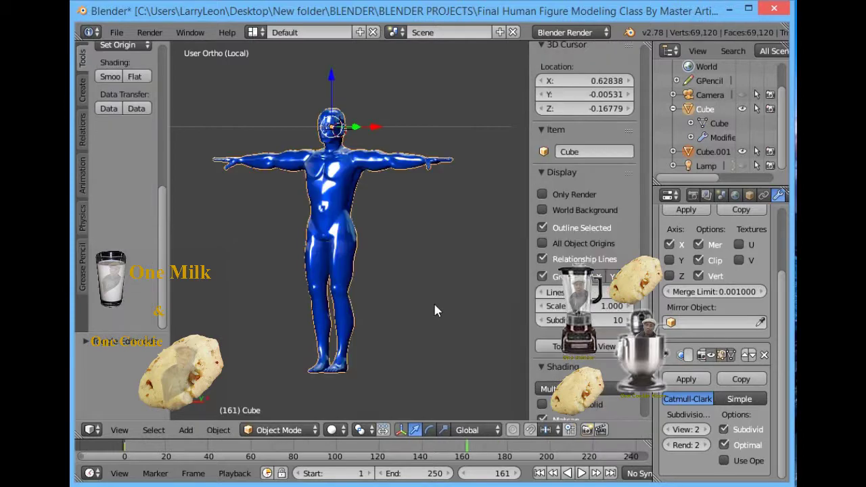
{"action": "key", "text": "KP_6"}
{"action": "key", "text": "KP_6"}
{"action": "key", "text": "KP_6"}
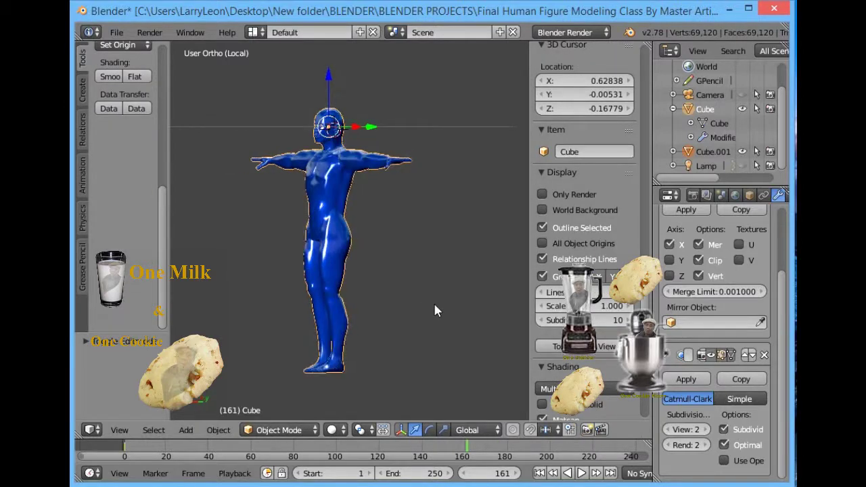
{"action": "key", "text": "KP_6"}
{"action": "key", "text": "KP_6"}
{"action": "key", "text": "KP_6"}
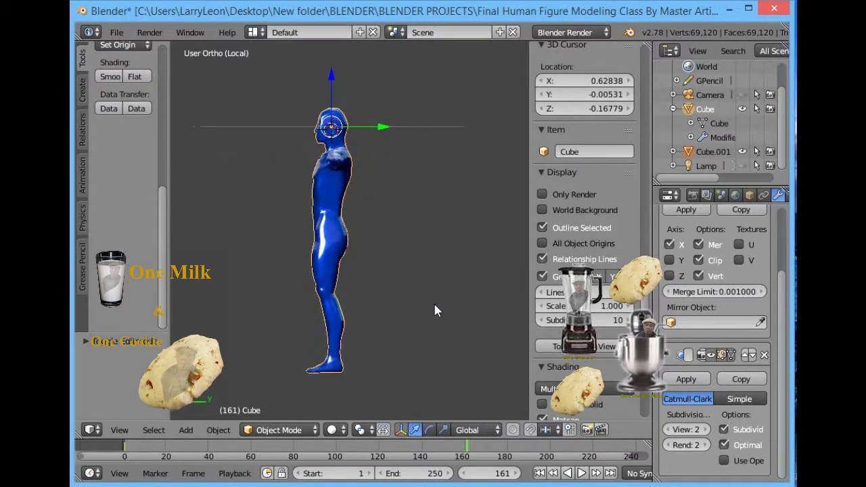
{"action": "key", "text": "KP_6"}
{"action": "key", "text": "KP_6"}
{"action": "key", "text": "KP_6"}
{"action": "key", "text": "KP_6"}
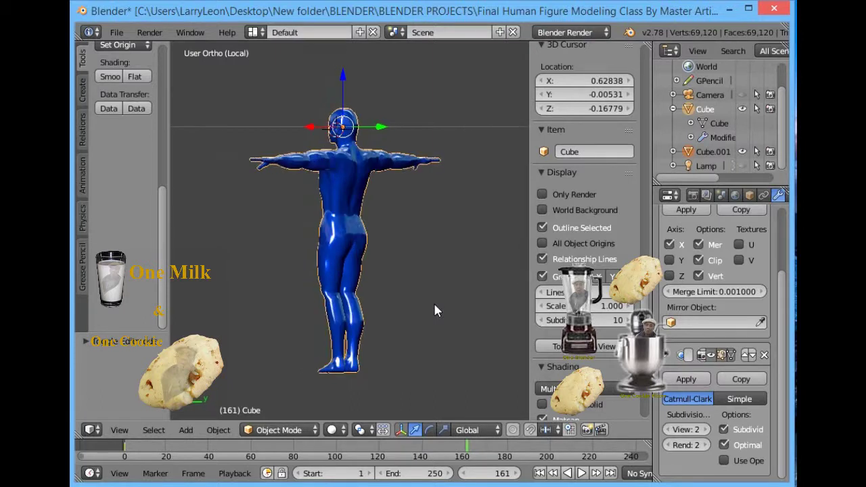
{"action": "key", "text": "KP_6"}
{"action": "key", "text": "KP_6"}
{"action": "key", "text": "KP_6"}
{"action": "key", "text": "KP_6"}
{"action": "key", "text": "KP_6"}
{"action": "key", "text": "KP_6"}
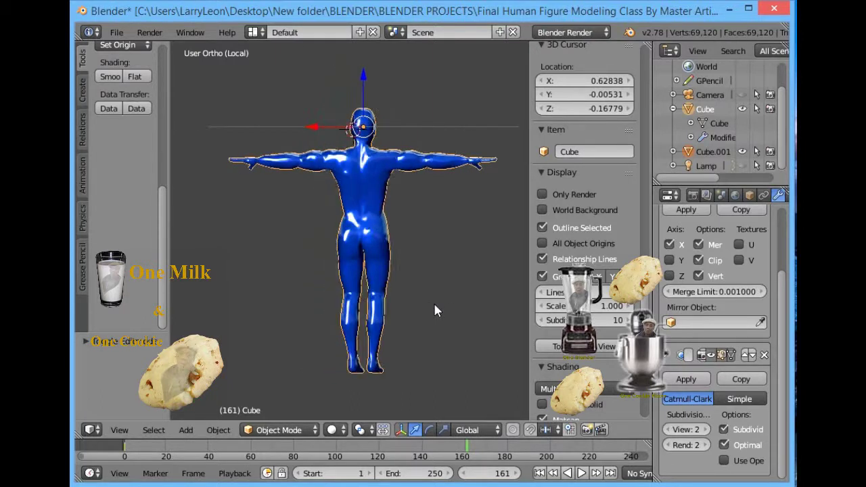
{"action": "key", "text": "KP_6"}
{"action": "key", "text": "KP_6"}
{"action": "key", "text": "KP_6"}
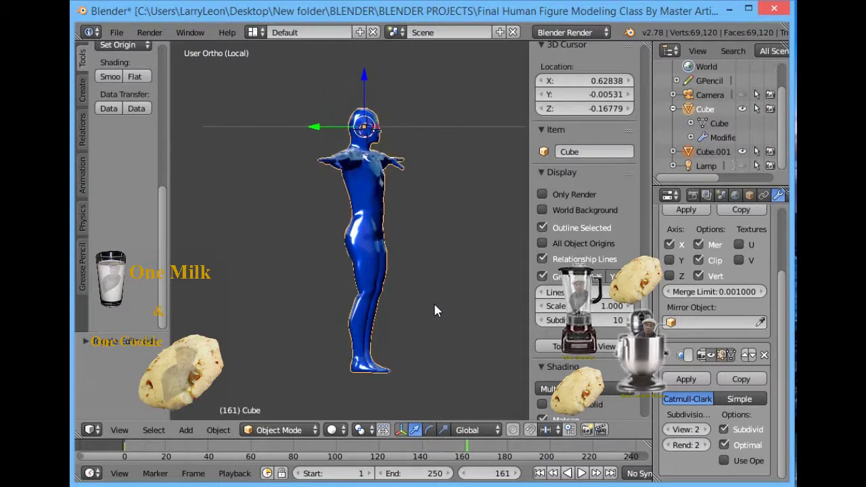
Examine the selected figure's glossy blue surface from the side around to the front.
{"action": "key", "text": "KP_6"}
{"action": "key", "text": "KP_6"}
{"action": "key", "text": "KP_6"}
{"action": "key", "text": "KP_6"}
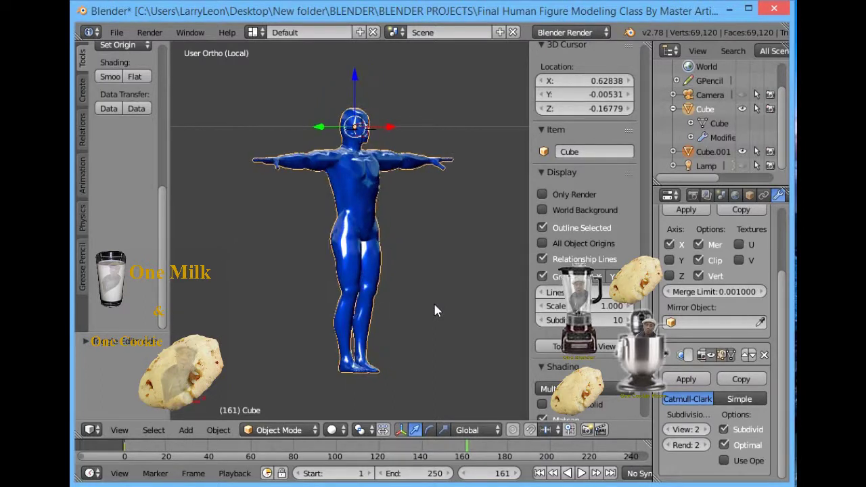
{"action": "key", "text": "KP_6"}
{"action": "key", "text": "KP_6"}
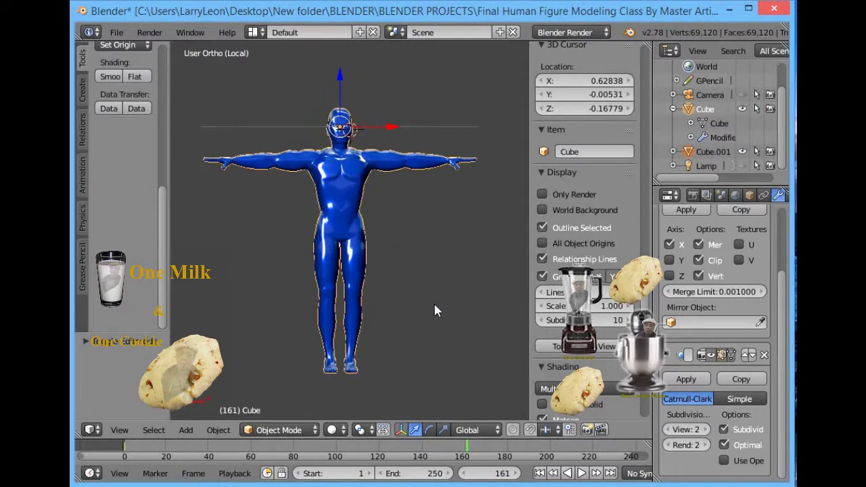
{"action": "key", "text": "KP_6"}
{"action": "key", "text": "KP_6"}
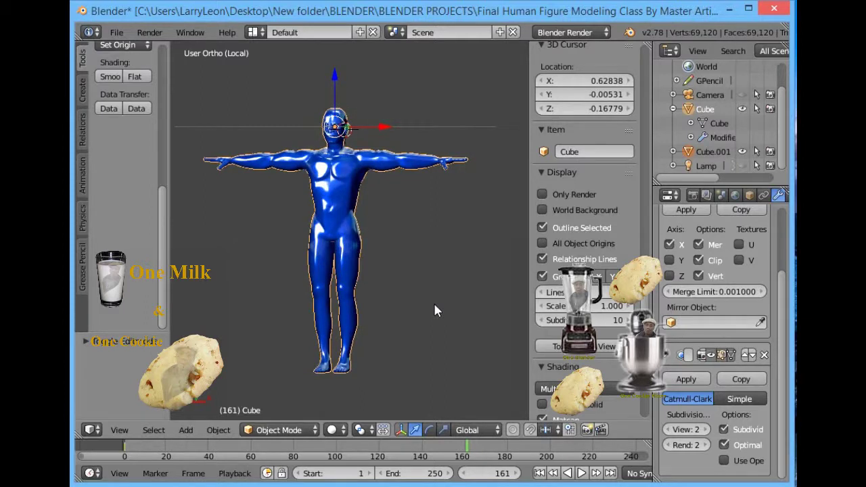
Deselect the figure and inspect its blue surface without the selection outline through a full turn, ending on a closer front view.
{"action": "key", "text": "a"}
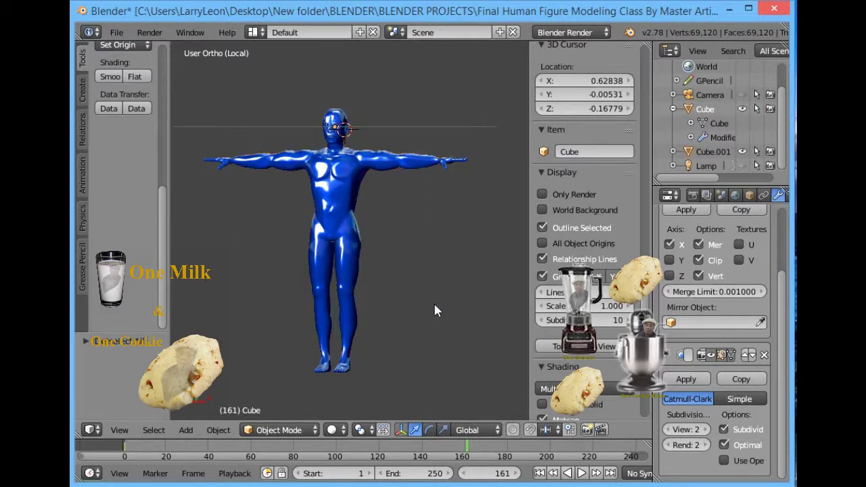
{"action": "key", "text": "KP_6"}
{"action": "key", "text": "KP_6"}
{"action": "key", "text": "KP_6"}
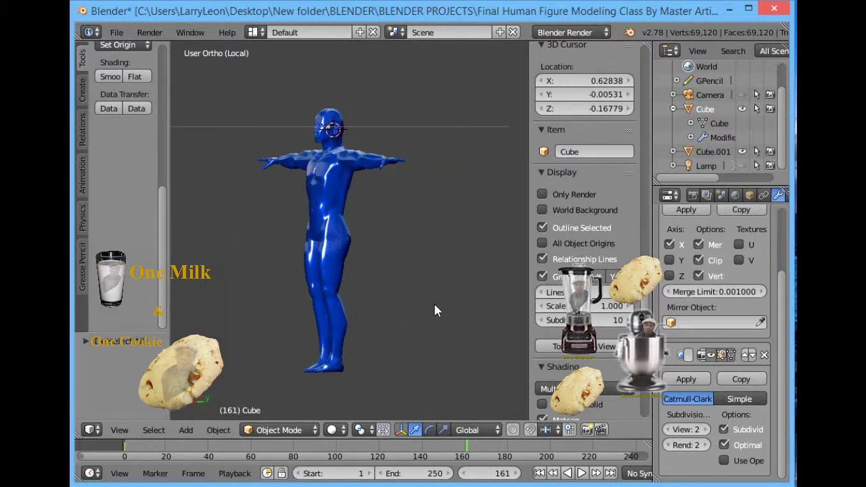
{"action": "key", "text": "KP_6"}
{"action": "key", "text": "KP_6"}
{"action": "key", "text": "KP_6"}
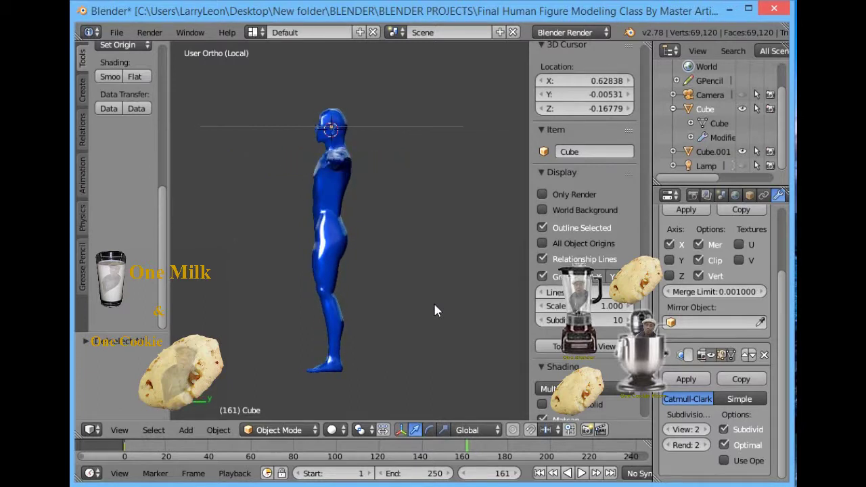
{"action": "key", "text": "KP_6"}
{"action": "key", "text": "KP_6"}
{"action": "key", "text": "KP_6"}
{"action": "key", "text": "KP_6"}
{"action": "key", "text": "KP_6"}
{"action": "key", "text": "KP_6"}
{"action": "key", "text": "KP_6"}
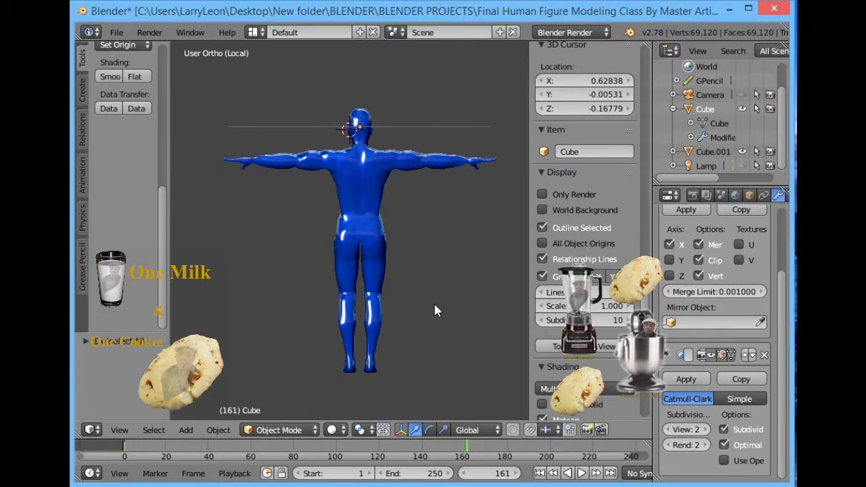
{"action": "key", "text": "KP_6"}
{"action": "key", "text": "KP_6"}
{"action": "key", "text": "KP_6"}
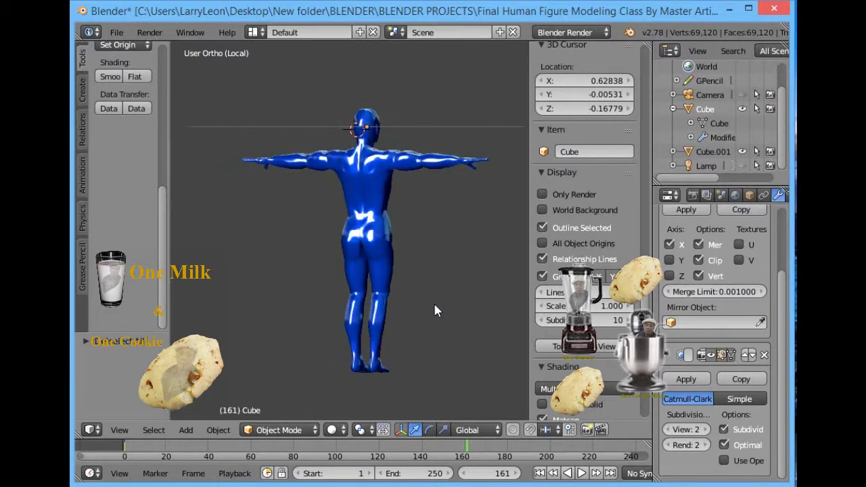
{"action": "key", "text": "KP_6"}
{"action": "key", "text": "KP_6"}
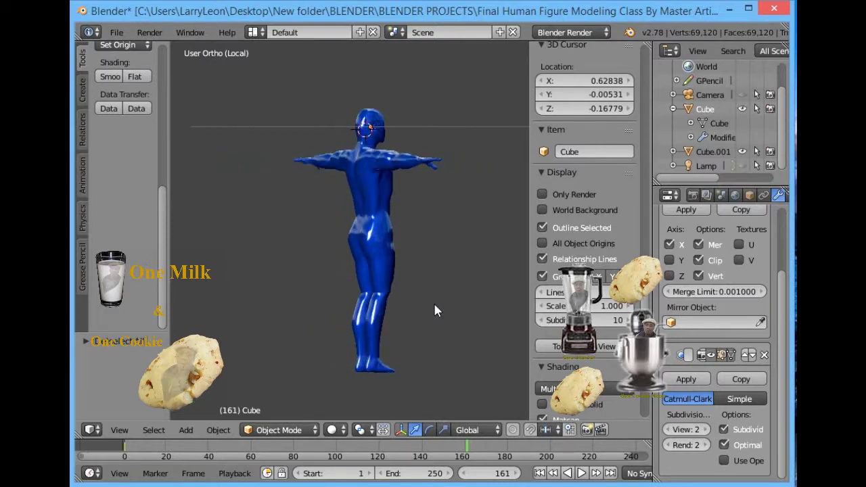
{"action": "key", "text": "KP_6"}
{"action": "key", "text": "KP_6"}
{"action": "key", "text": "KP_6"}
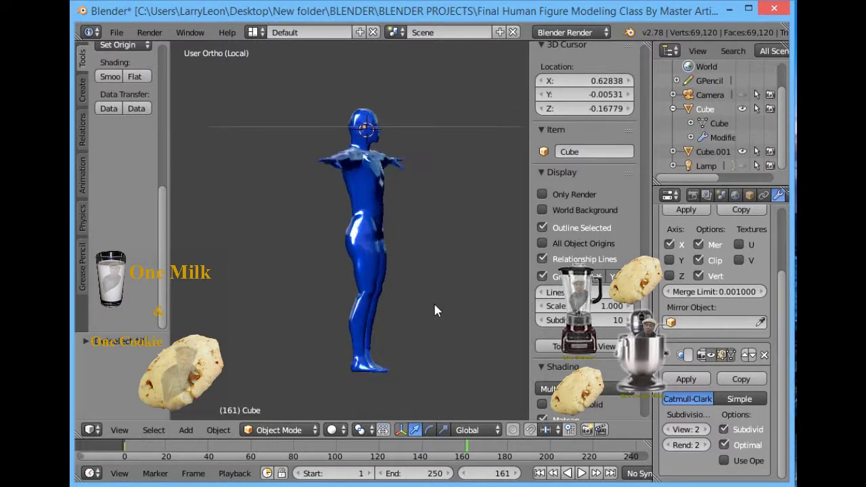
{"action": "key", "text": "KP_6"}
{"action": "key", "text": "KP_6"}
{"action": "key", "text": "KP_6"}
{"action": "key", "text": "KP_6"}
{"action": "key", "text": "KP_6"}
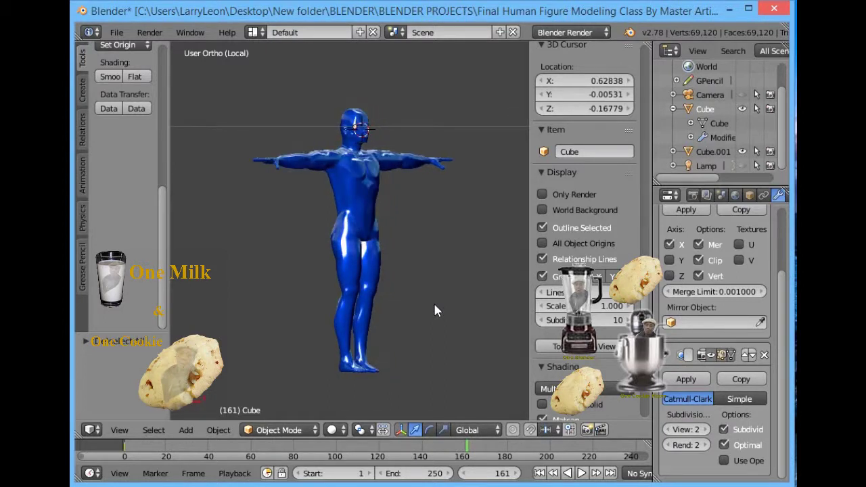
{"action": "key", "text": "KP_6"}
{"action": "key", "text": "KP_6"}
{"action": "key", "text": "KP_6"}
{"action": "key", "text": "KP_6"}
{"action": "key", "text": "KP_6"}
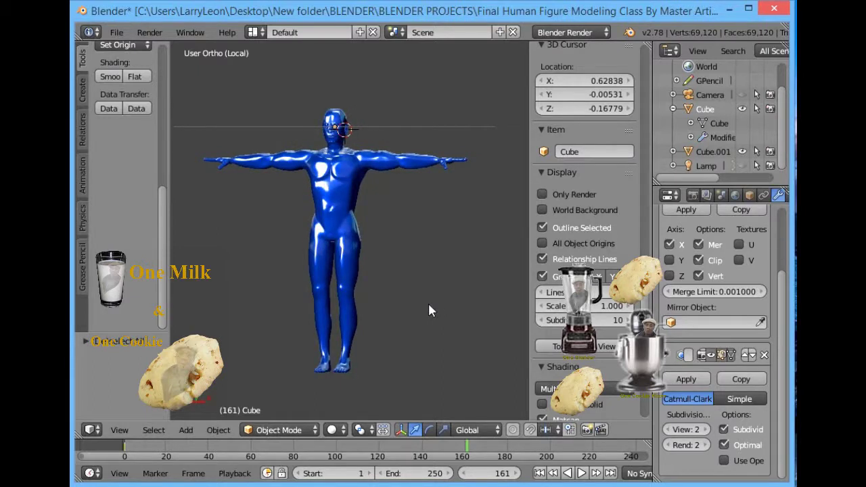
{"action": "scroll", "coordinate": [429, 311], "scroll_direction": "up", "scroll_amount": 1}
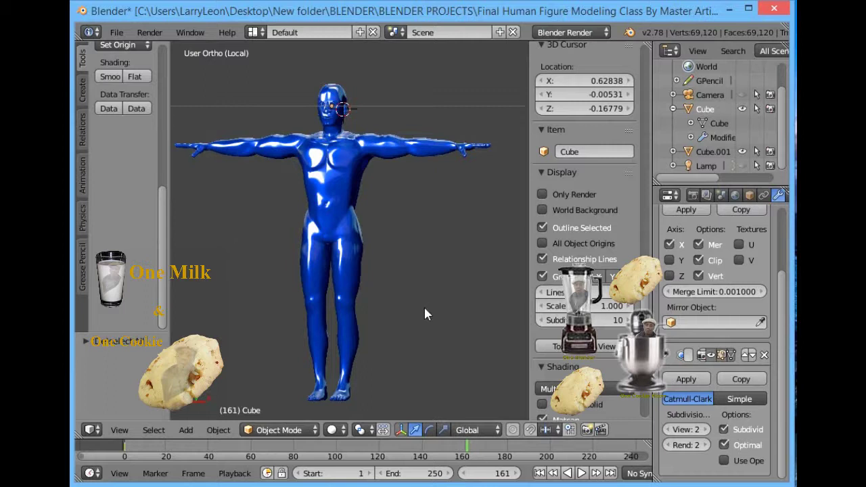
{"action": "middle_click_drag", "start_coordinate": [438, 311], "coordinate": [451, 316], "text": "shift"}
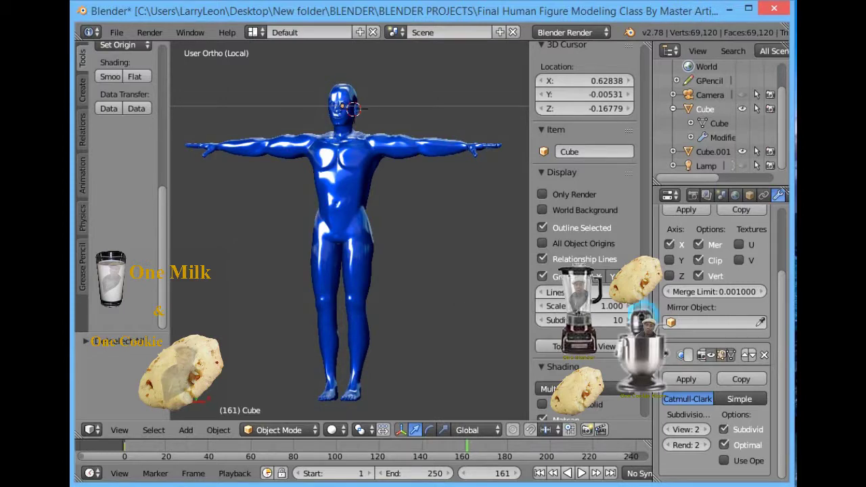
Change the viewport matcap to the highly reflective polished gold sphere.
{"action": "scroll", "coordinate": [609, 311], "scroll_direction": "down", "scroll_amount": 4}
{"action": "left_click", "coordinate": [623, 310]}
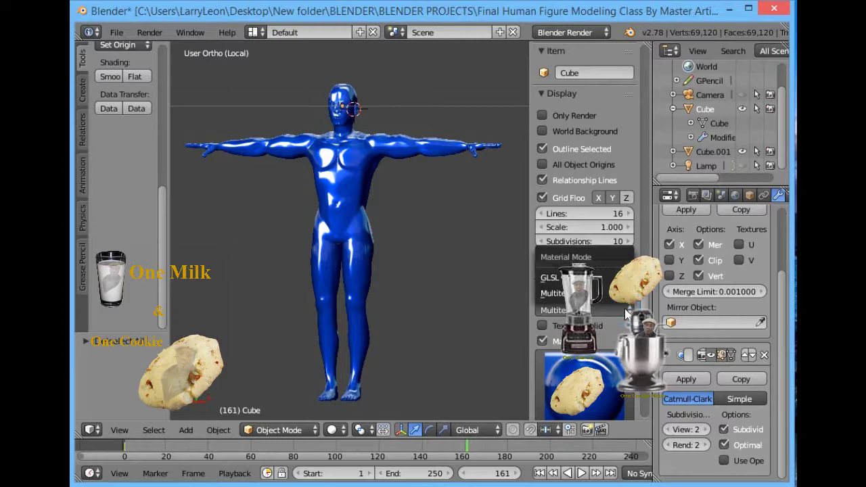
{"action": "left_click", "coordinate": [627, 313]}
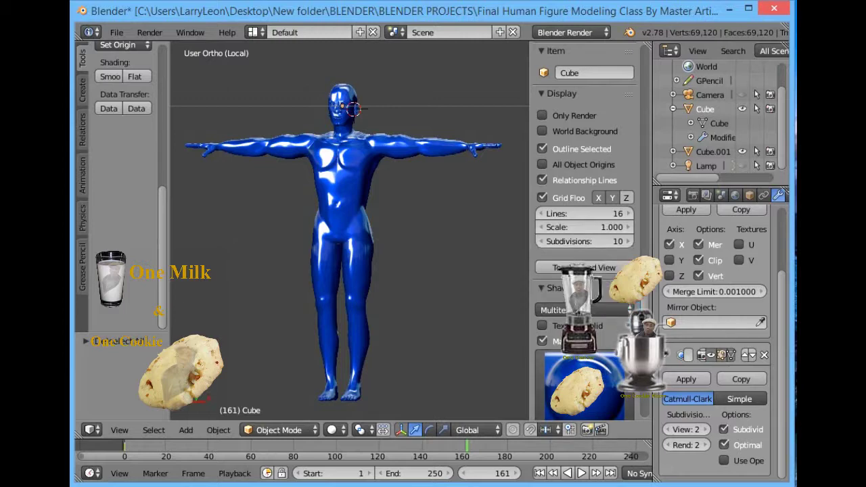
{"action": "scroll", "coordinate": [627, 312], "scroll_direction": "down", "scroll_amount": 1}
{"action": "scroll", "coordinate": [603, 321], "scroll_direction": "down", "scroll_amount": 5}
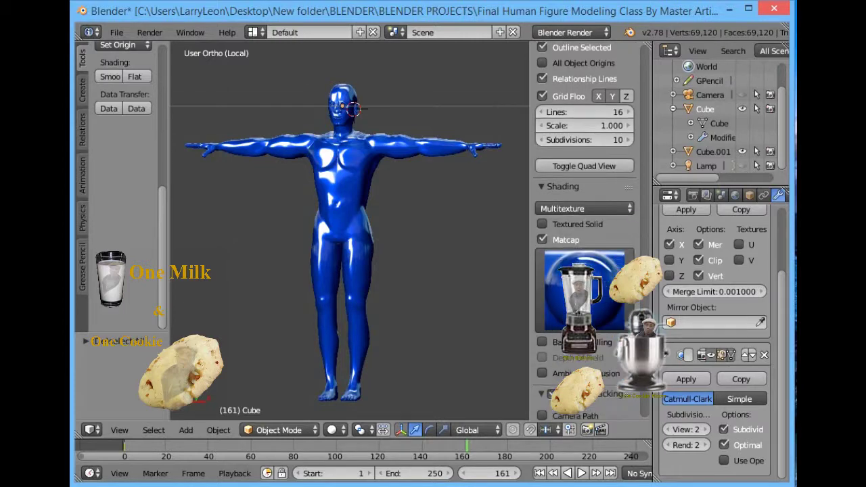
{"action": "left_click", "coordinate": [603, 320]}
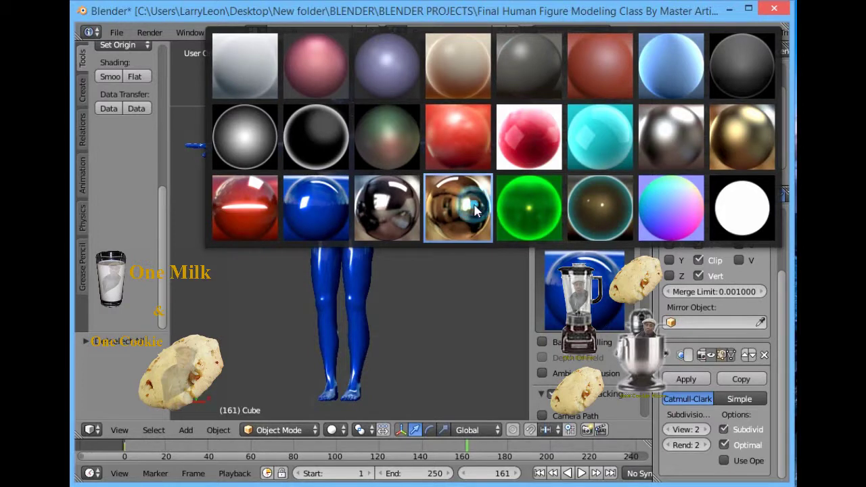
{"action": "left_click", "coordinate": [474, 211]}
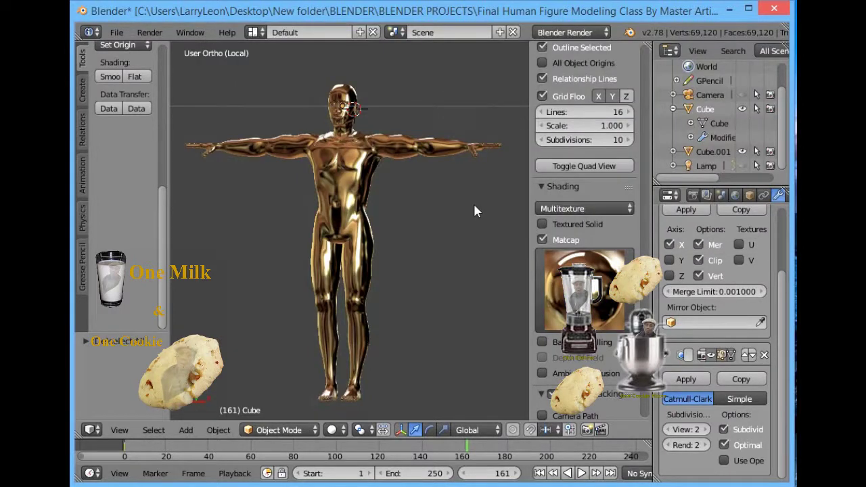
Inspect the gold-shaded figure's body from the side and examine the ear, head and face up close.
{"action": "middle_click_drag", "start_coordinate": [484, 224], "coordinate": [401, 202]}
{"action": "scroll", "coordinate": [402, 214], "scroll_direction": "up", "scroll_amount": 4}
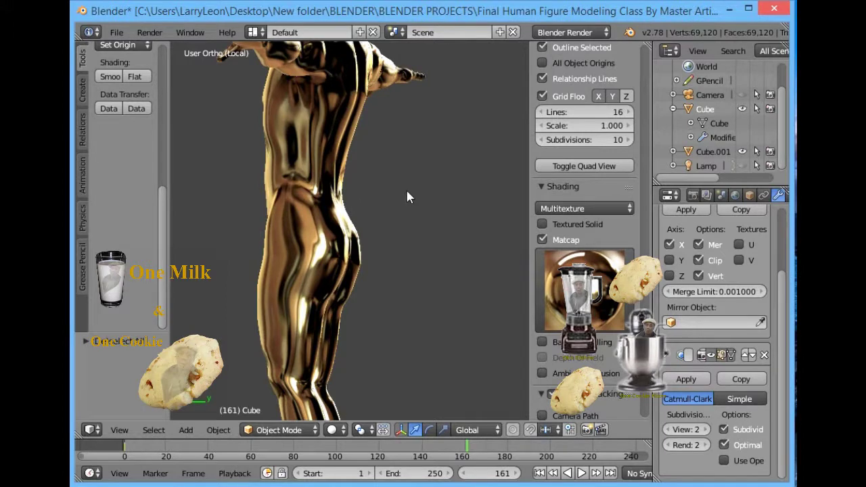
{"action": "middle_click_drag", "start_coordinate": [432, 108], "coordinate": [445, 247]}
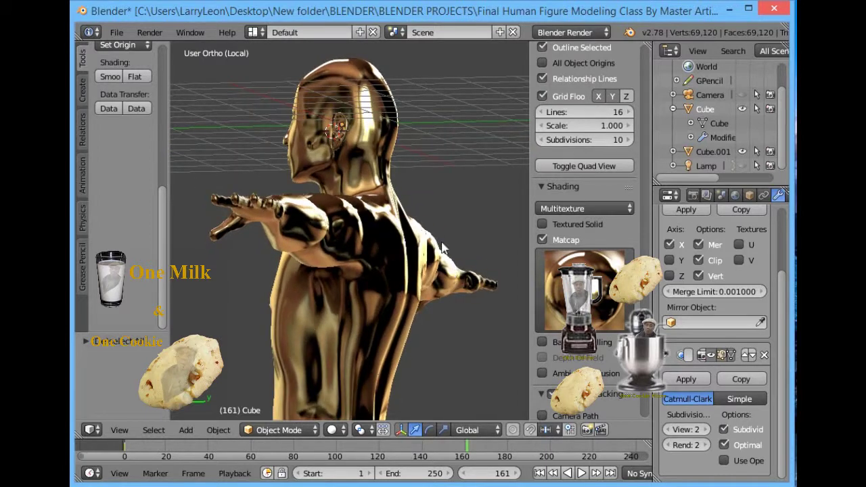
{"action": "middle_click_drag", "start_coordinate": [437, 190], "coordinate": [400, 300]}
{"action": "scroll", "coordinate": [443, 255], "scroll_direction": "up", "scroll_amount": 3}
{"action": "scroll", "coordinate": [363, 225], "scroll_direction": "up", "scroll_amount": 2}
{"action": "scroll", "coordinate": [404, 295], "scroll_direction": "up", "scroll_amount": 2}
{"action": "scroll", "coordinate": [406, 283], "scroll_direction": "up", "scroll_amount": 1}
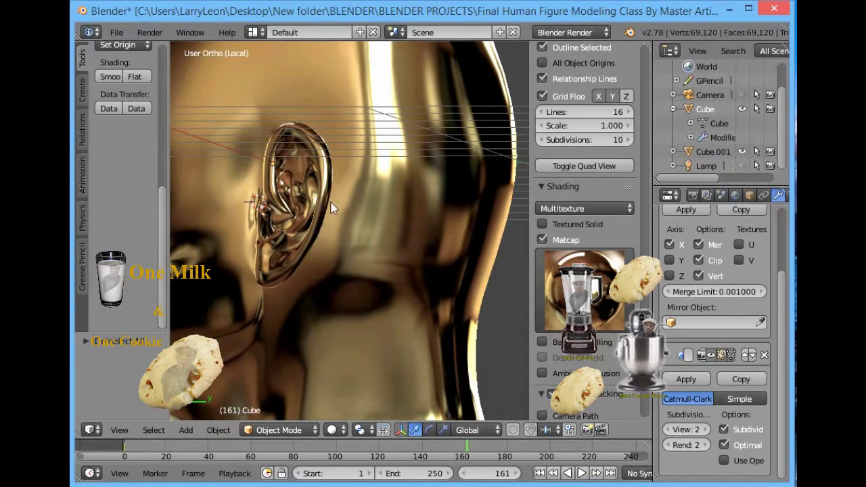
{"action": "middle_click_drag", "start_coordinate": [340, 213], "coordinate": [216, 261]}
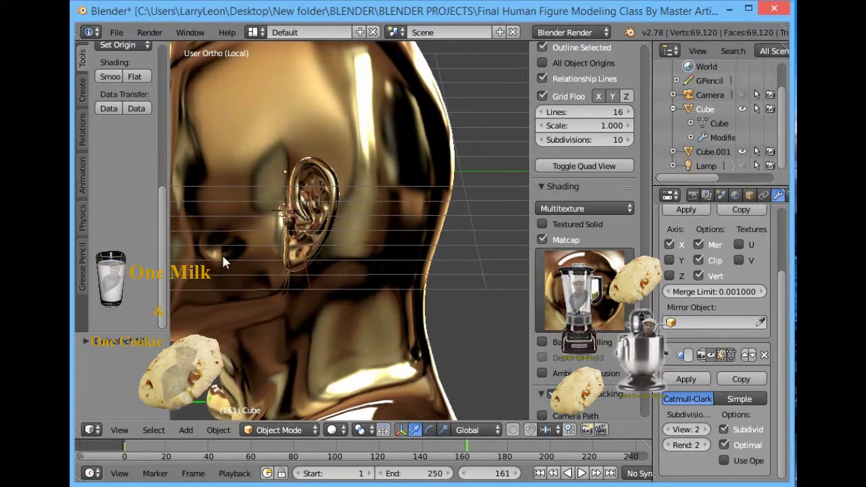
{"action": "middle_click_drag", "start_coordinate": [327, 259], "coordinate": [371, 275]}
{"action": "middle_click_drag", "start_coordinate": [306, 276], "coordinate": [392, 293]}
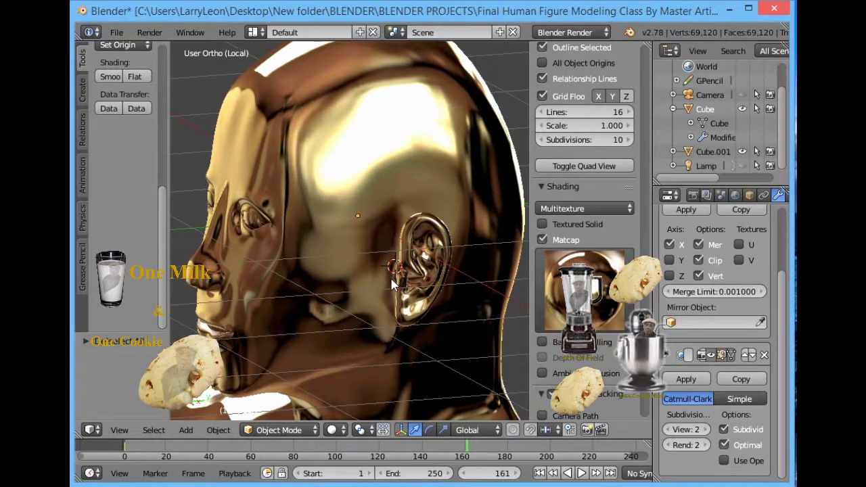
{"action": "middle_click_drag", "start_coordinate": [361, 291], "coordinate": [396, 293]}
{"action": "middle_click_drag", "start_coordinate": [400, 295], "coordinate": [491, 300]}
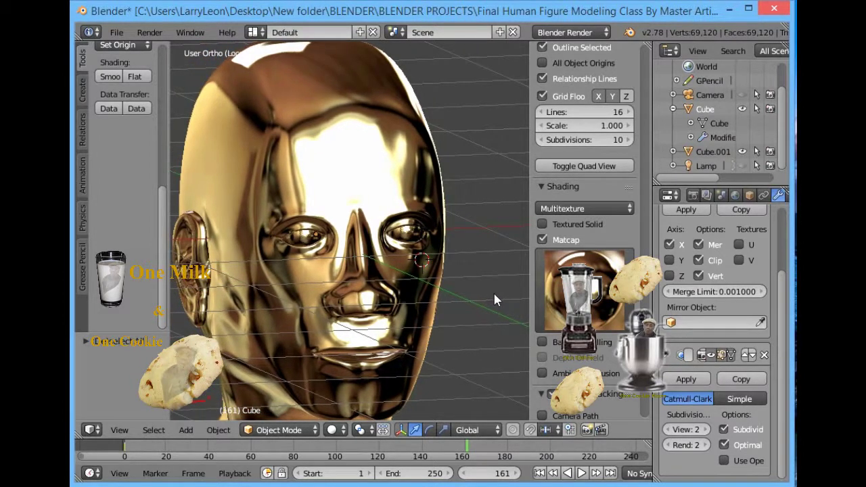
Preview the face with the glossy blue matcap and with the satin gold matcap.
{"action": "left_click", "coordinate": [597, 306]}
{"action": "left_click", "coordinate": [308, 216]}
{"action": "left_click", "coordinate": [313, 214]}
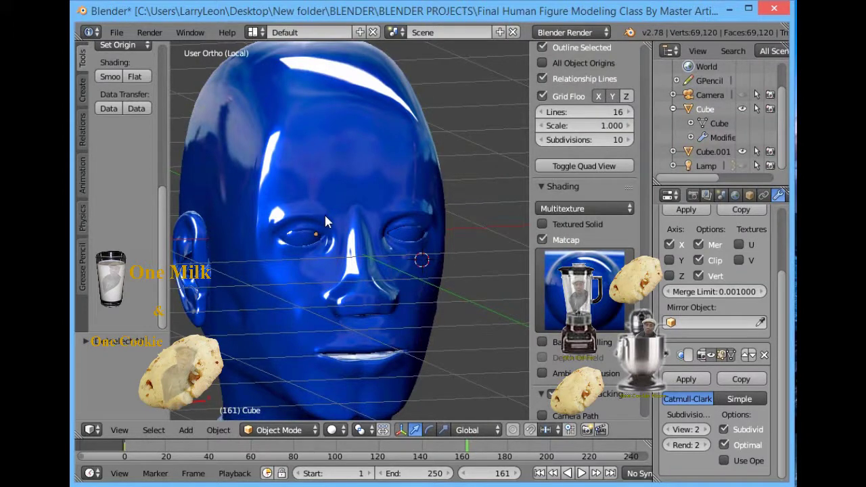
{"action": "left_click", "coordinate": [555, 277]}
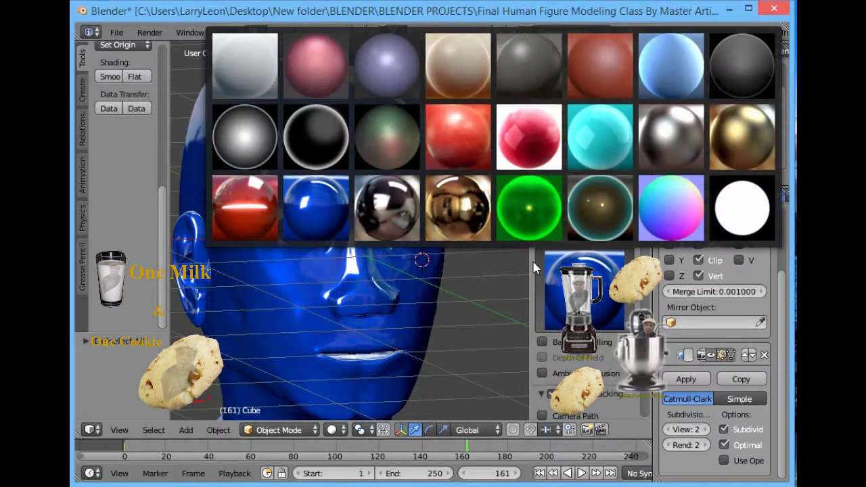
{"action": "left_click", "coordinate": [757, 139]}
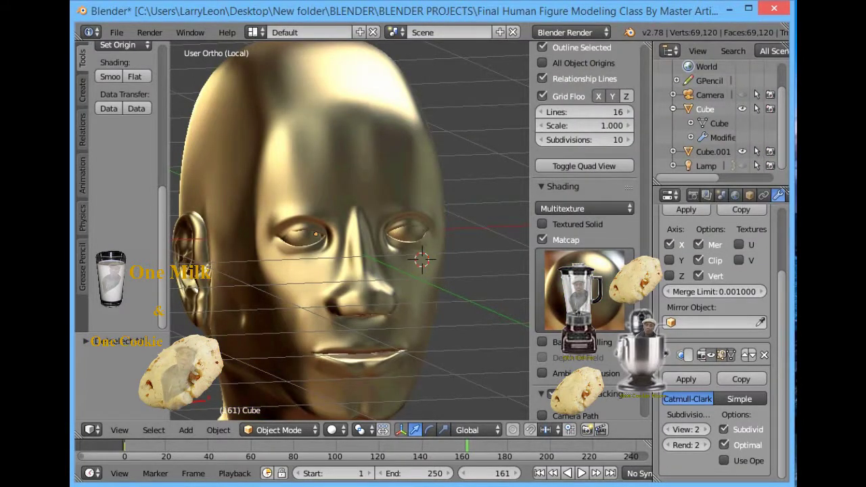
Preview the face with the reflective chrome matcap and with the satin silver matcap.
{"action": "left_click", "coordinate": [559, 279]}
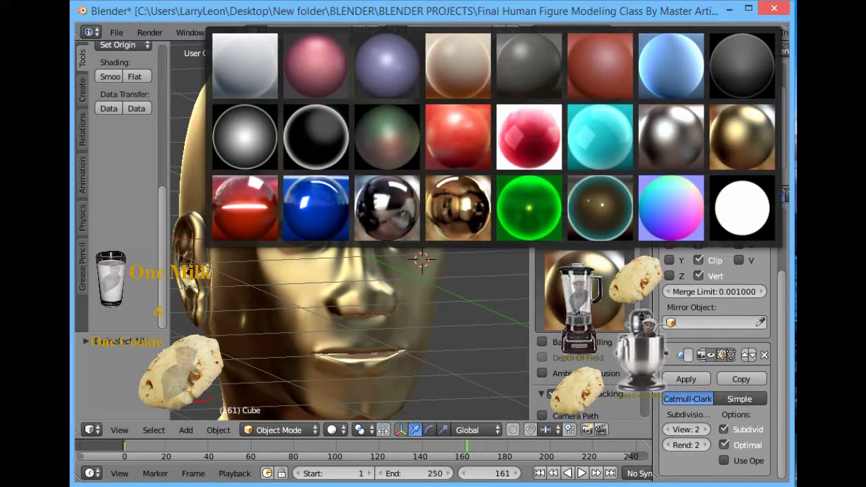
{"action": "left_click", "coordinate": [388, 216]}
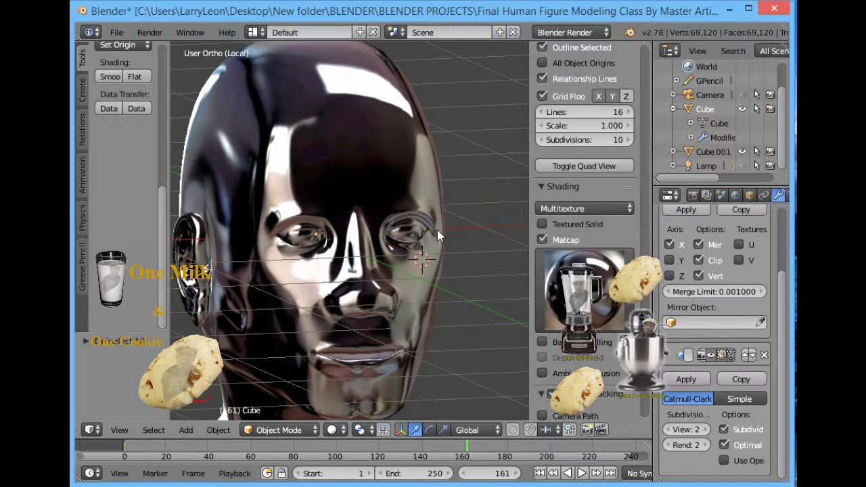
{"action": "left_click", "coordinate": [560, 271]}
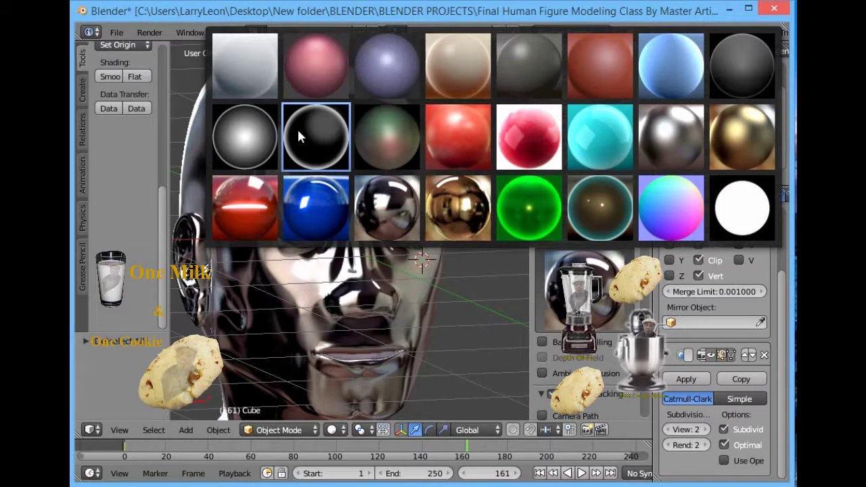
{"action": "left_click", "coordinate": [663, 111]}
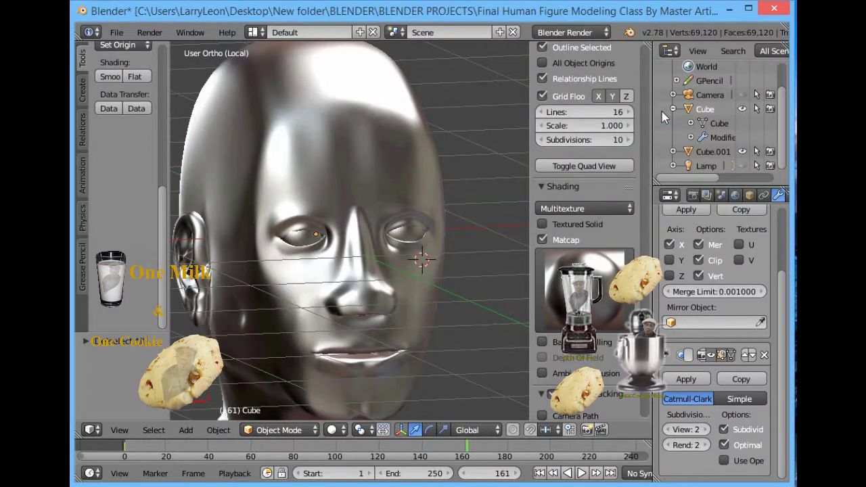
Apply the dark green-and-red matcap to the figure and view its head and shoulders.
{"action": "left_click", "coordinate": [608, 264]}
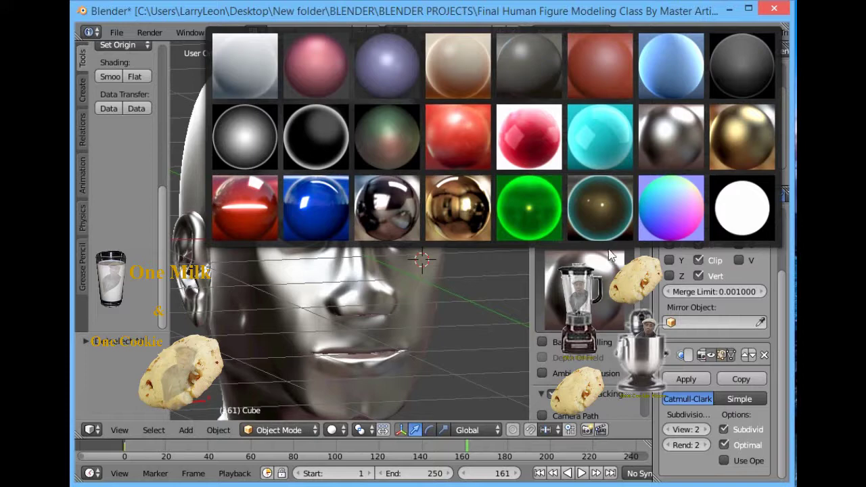
{"action": "left_click", "coordinate": [393, 143]}
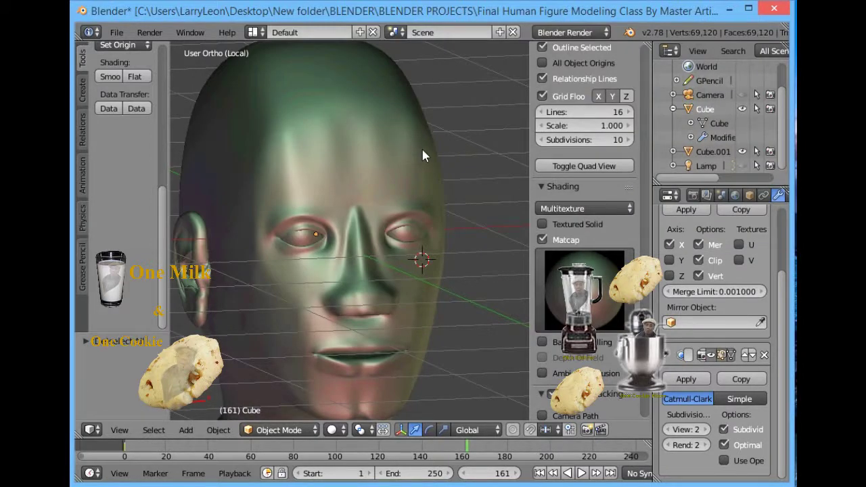
{"action": "scroll", "coordinate": [423, 156], "scroll_direction": "down", "scroll_amount": 5}
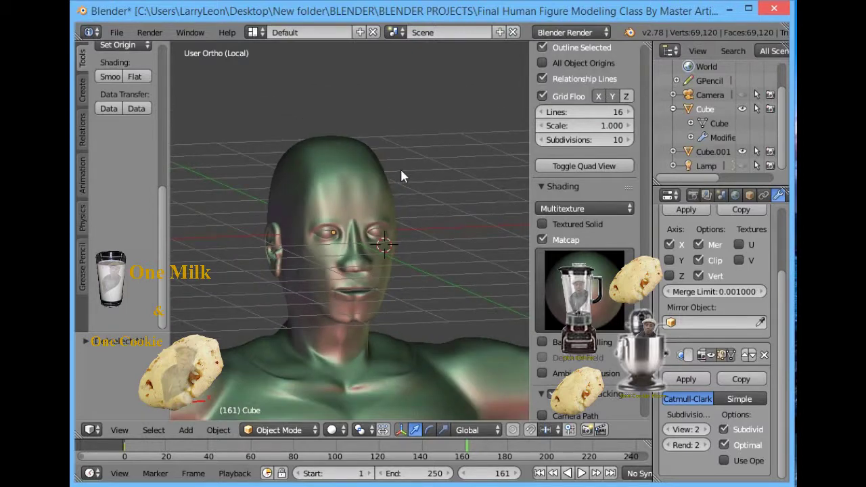
View the whole green-and-red figure and turn it from the front around to its back.
{"action": "scroll", "coordinate": [401, 170], "scroll_direction": "down", "scroll_amount": 5}
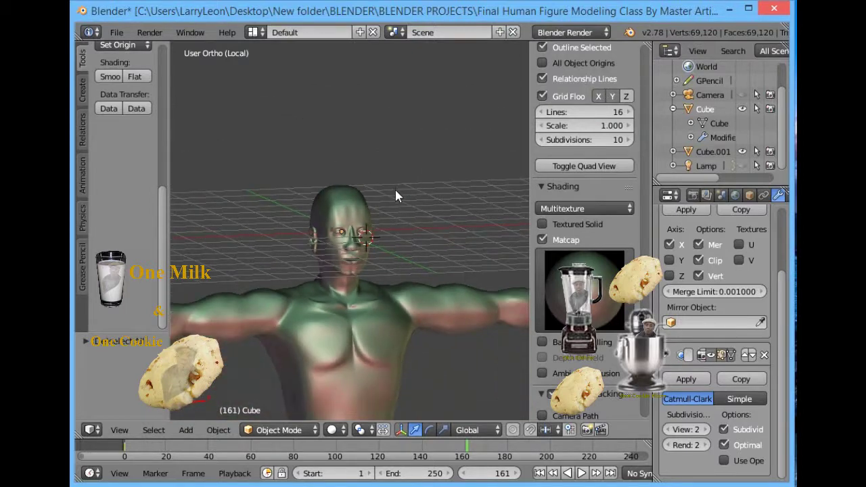
{"action": "scroll", "coordinate": [395, 188], "scroll_direction": "down", "scroll_amount": 2}
{"action": "scroll", "coordinate": [388, 226], "scroll_direction": "down", "scroll_amount": 2}
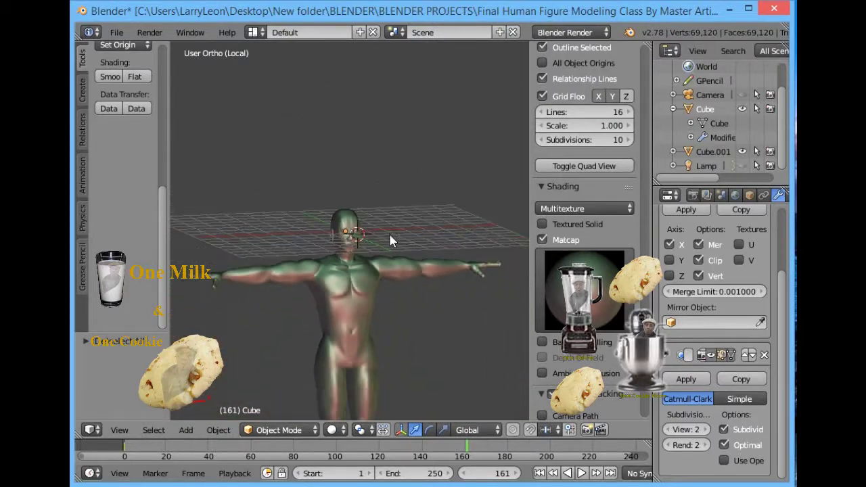
{"action": "middle_click_drag", "start_coordinate": [394, 229], "coordinate": [400, 121], "text": "shift"}
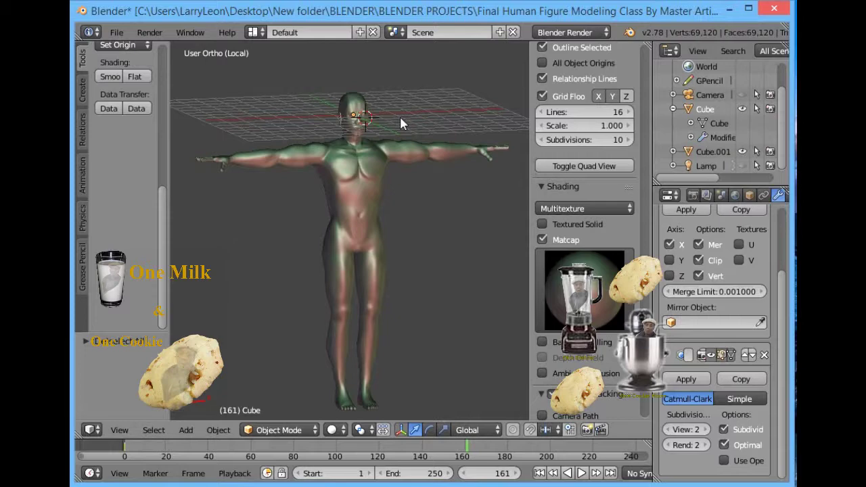
{"action": "key", "text": "KP_4"}
{"action": "key", "text": "KP_4"}
{"action": "key", "text": "KP_4"}
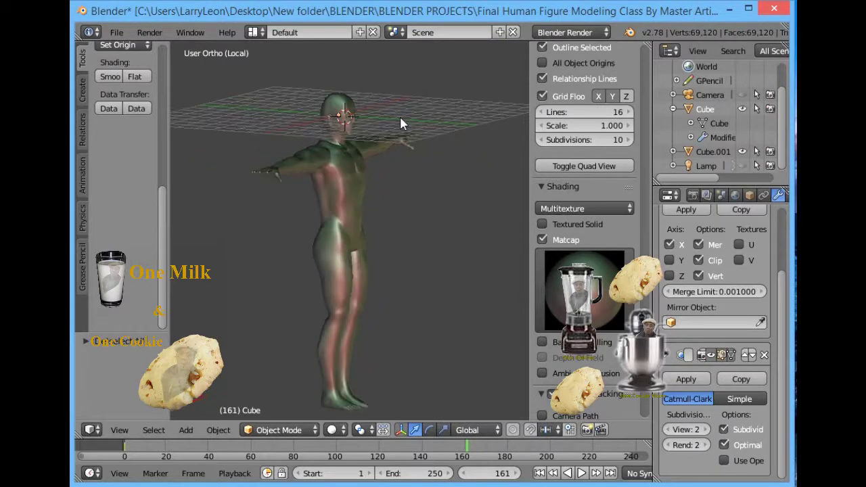
{"action": "key", "text": "KP_4"}
{"action": "key", "text": "KP_4"}
{"action": "key", "text": "KP_4"}
{"action": "key", "text": "KP_4"}
{"action": "key", "text": "KP_4"}
{"action": "key", "text": "KP_4"}
{"action": "key", "text": "KP_4"}
{"action": "key", "text": "KP_4"}
{"action": "key", "text": "KP_4"}
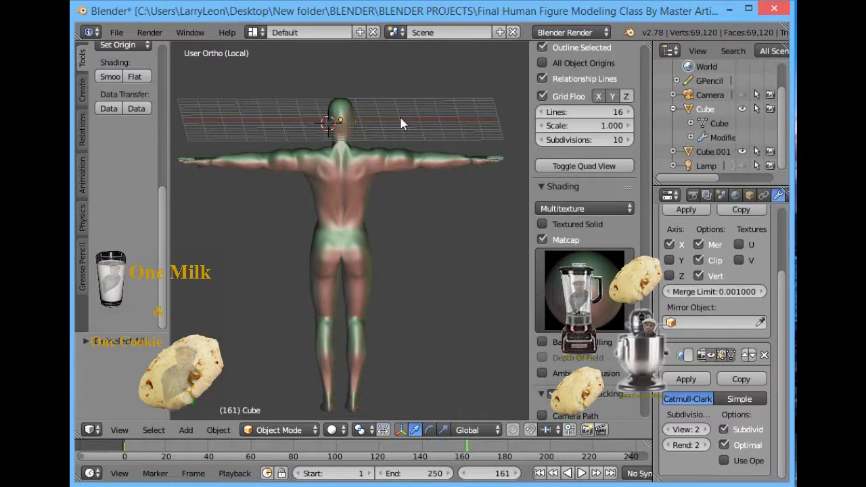
Turn the figure to compare its back and both side profiles, ending on an angled front view.
{"action": "key", "text": "KP_4"}
{"action": "key", "text": "KP_4"}
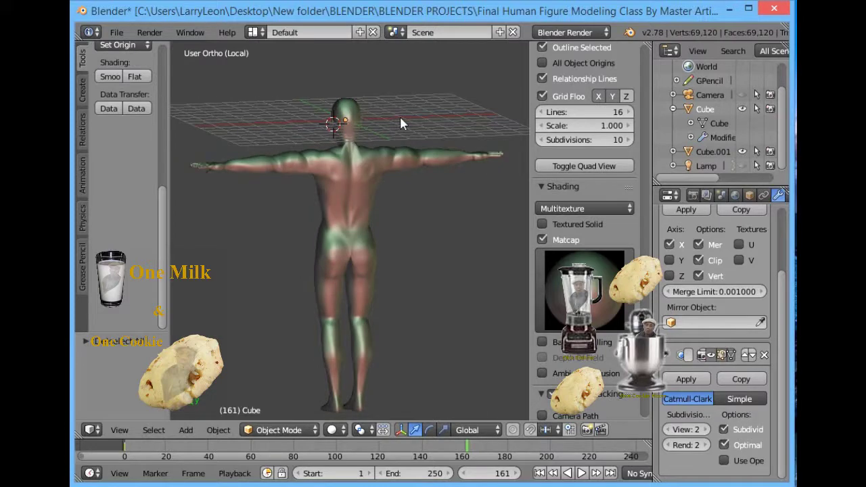
{"action": "key", "text": "KP_8"}
{"action": "key", "text": "KP_4"}
{"action": "key", "text": "KP_4"}
{"action": "key", "text": "KP_4"}
{"action": "key", "text": "KP_4"}
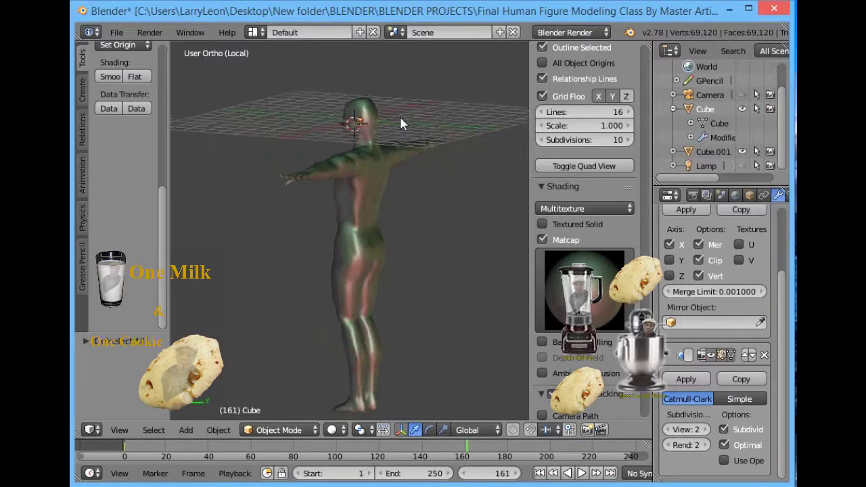
{"action": "key", "text": "KP_6"}
{"action": "key", "text": "KP_6"}
{"action": "key", "text": "KP_6"}
{"action": "key", "text": "KP_6"}
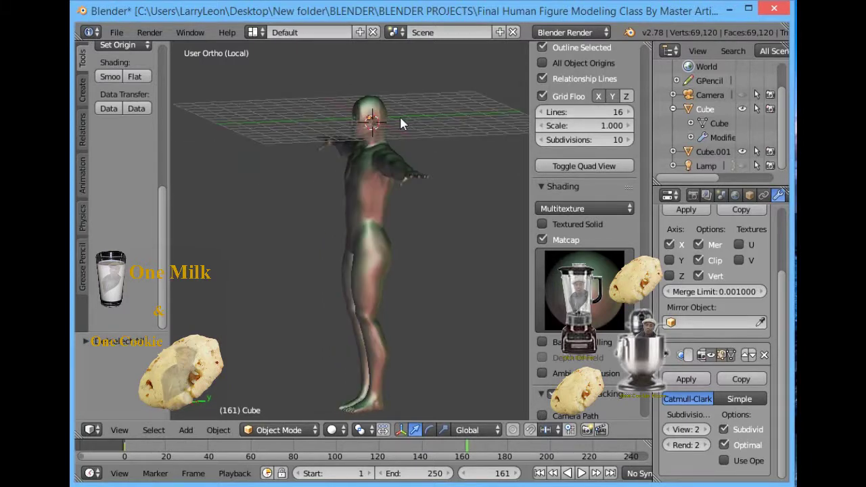
{"action": "key", "text": "KP_6"}
{"action": "key", "text": "KP_6"}
{"action": "key", "text": "KP_6"}
{"action": "key", "text": "KP_6"}
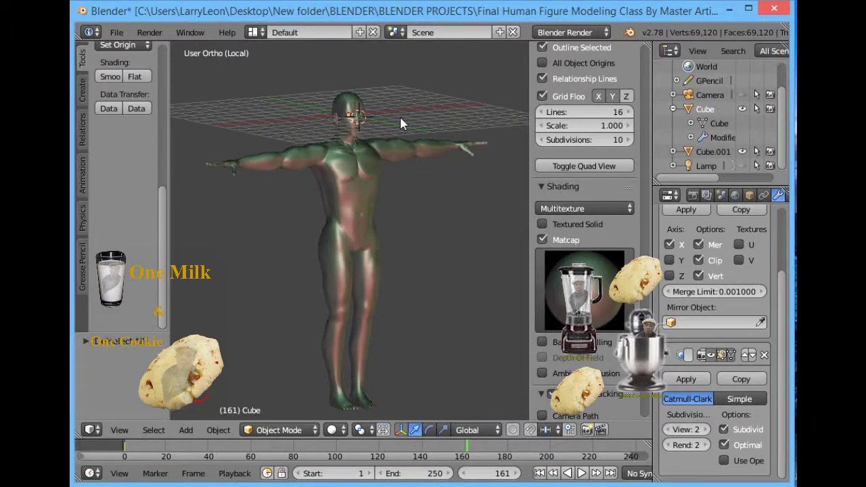
Rotate the green-and-red figure a full turn to present its back, side and front.
{"action": "key", "text": "KP_6"}
{"action": "key", "text": "KP_6"}
{"action": "key", "text": "KP_6"}
{"action": "key", "text": "KP_6"}
{"action": "key", "text": "KP_6"}
{"action": "key", "text": "KP_6"}
{"action": "key", "text": "KP_6"}
{"action": "key", "text": "KP_6"}
{"action": "key", "text": "KP_6"}
{"action": "key", "text": "KP_6"}
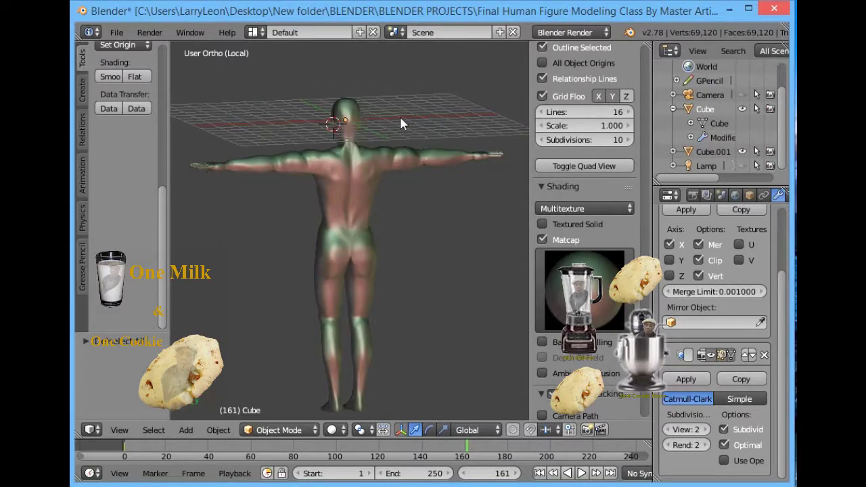
{"action": "key", "text": "KP_6"}
{"action": "key", "text": "KP_6"}
{"action": "key", "text": "KP_6"}
{"action": "key", "text": "KP_6"}
{"action": "key", "text": "KP_6"}
{"action": "key", "text": "KP_6"}
{"action": "key", "text": "KP_6"}
{"action": "key", "text": "KP_6"}
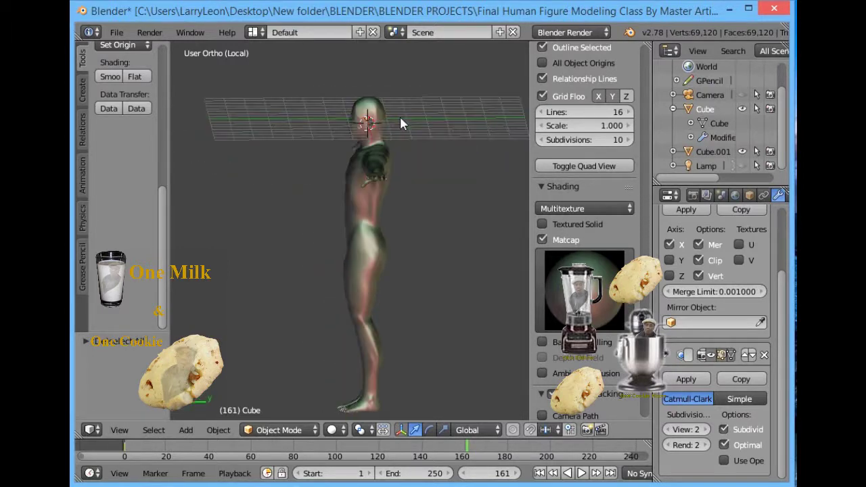
{"action": "key", "text": "KP_6"}
{"action": "key", "text": "KP_6"}
{"action": "key", "text": "KP_6"}
{"action": "key", "text": "KP_6"}
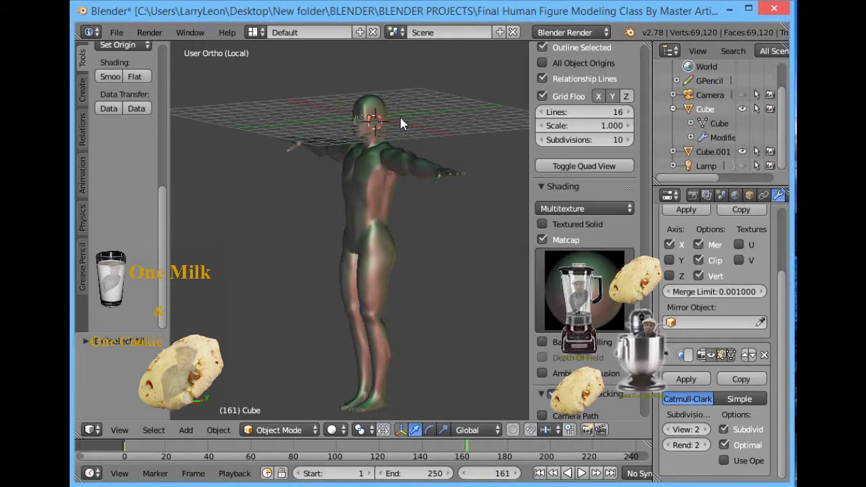
{"action": "key", "text": "KP_6"}
{"action": "key", "text": "KP_6"}
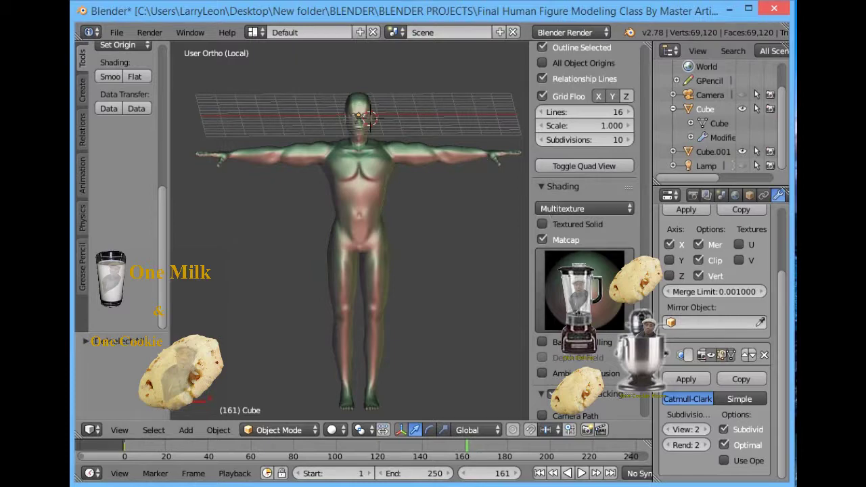
Preview the figure with the glossy red matcap, examining the feet and legs and then the upper body.
{"action": "left_click", "coordinate": [565, 311]}
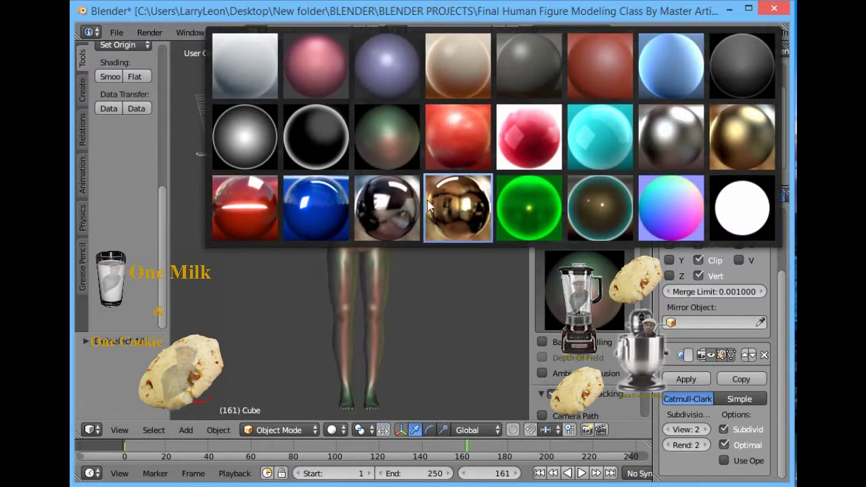
{"action": "left_click", "coordinate": [245, 201]}
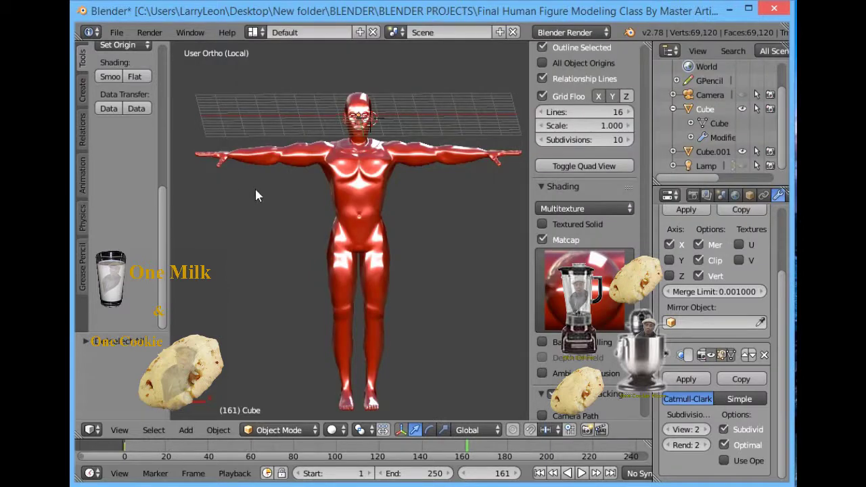
{"action": "middle_click_drag", "start_coordinate": [367, 208], "coordinate": [455, 149]}
{"action": "scroll", "coordinate": [451, 192], "scroll_direction": "up", "scroll_amount": 2}
{"action": "scroll", "coordinate": [414, 178], "scroll_direction": "up", "scroll_amount": 3}
{"action": "middle_click_drag", "start_coordinate": [430, 186], "coordinate": [436, 210]}
{"action": "scroll", "coordinate": [437, 212], "scroll_direction": "up", "scroll_amount": 2}
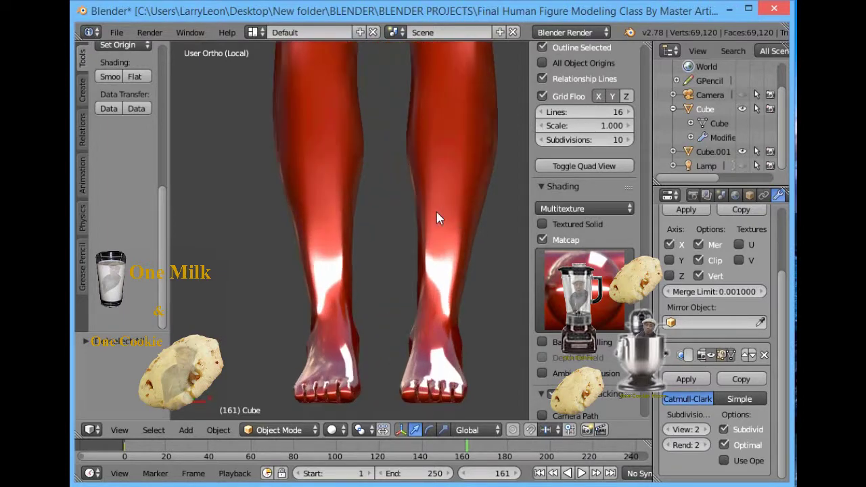
{"action": "middle_click_drag", "start_coordinate": [469, 242], "coordinate": [510, 235], "text": "shift"}
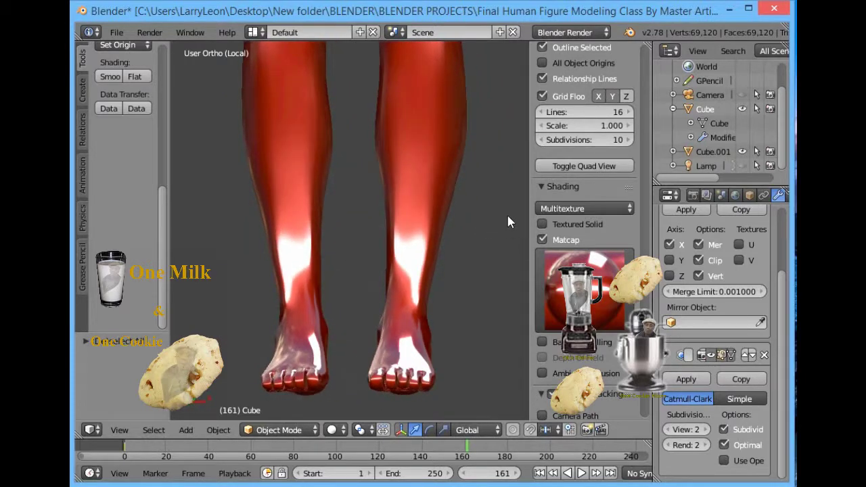
{"action": "middle_click_drag", "start_coordinate": [499, 202], "coordinate": [491, 240]}
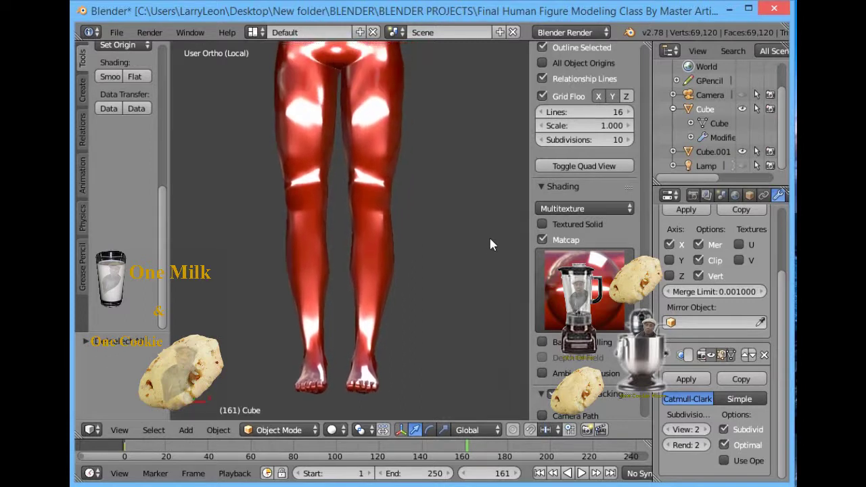
{"action": "middle_click_drag", "start_coordinate": [459, 101], "coordinate": [459, 247]}
{"action": "middle_click_drag", "start_coordinate": [450, 167], "coordinate": [487, 357]}
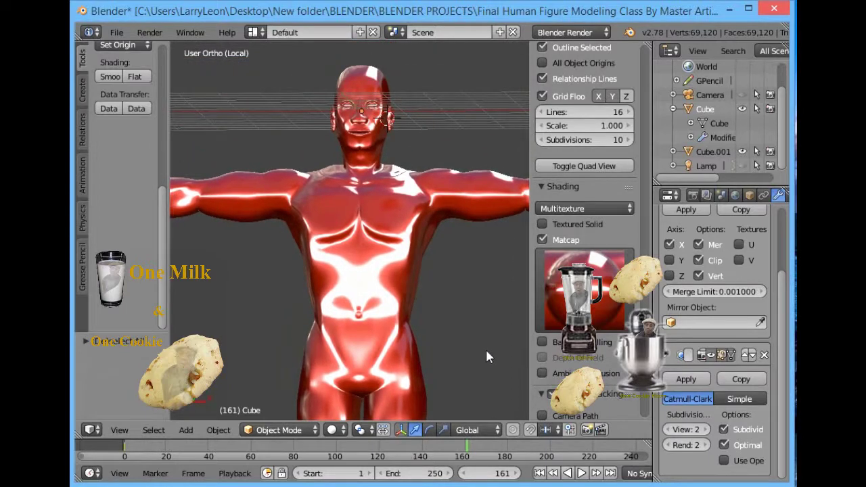
Turn off Matcap shading and show the figure's full body in the default solid shading.
{"action": "left_click", "coordinate": [543, 241]}
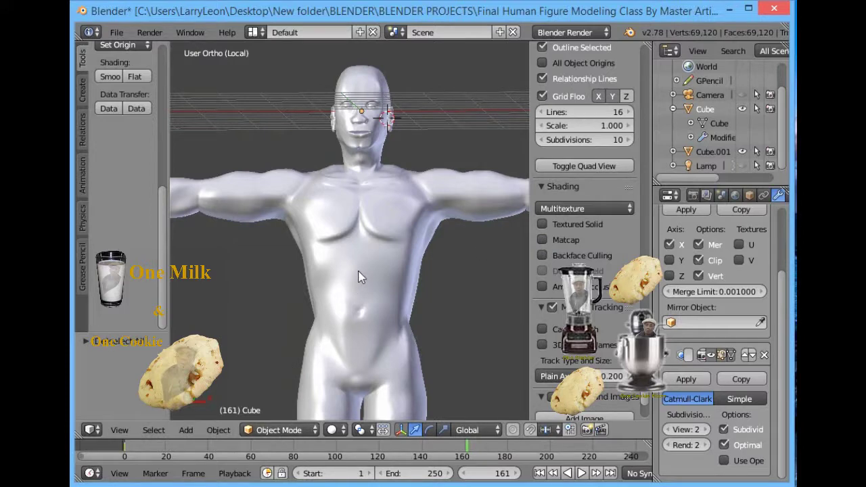
{"action": "scroll", "coordinate": [358, 271], "scroll_direction": "down", "scroll_amount": 3}
{"action": "middle_click_drag", "start_coordinate": [376, 319], "coordinate": [389, 218], "text": "shift"}
{"action": "scroll", "coordinate": [392, 220], "scroll_direction": "down", "scroll_amount": 2}
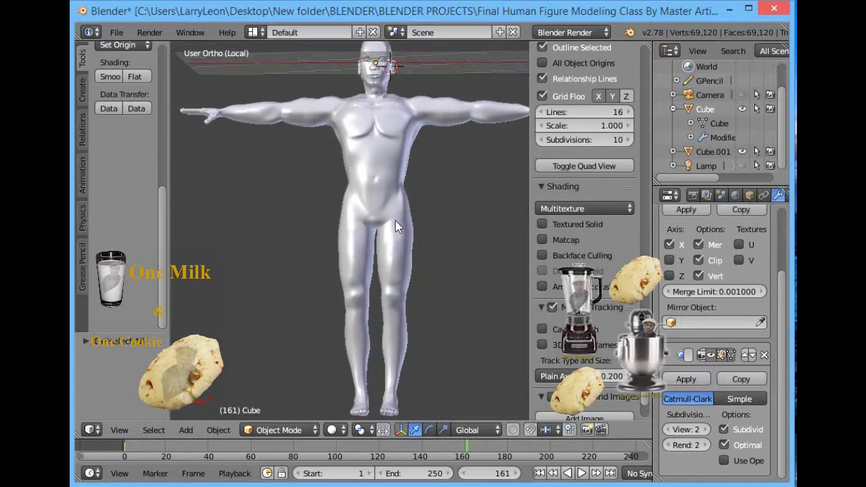
Examine the head and ear in side profile, comparing the perspective and orthographic views.
{"action": "middle_click_drag", "start_coordinate": [451, 231], "coordinate": [380, 203], "text": "shift"}
{"action": "scroll", "coordinate": [379, 204], "scroll_direction": "up", "scroll_amount": 3}
{"action": "middle_click_drag", "start_coordinate": [388, 163], "coordinate": [400, 331], "text": "shift"}
{"action": "scroll", "coordinate": [382, 354], "scroll_direction": "up", "scroll_amount": 3}
{"action": "scroll", "coordinate": [403, 340], "scroll_direction": "up", "scroll_amount": 3}
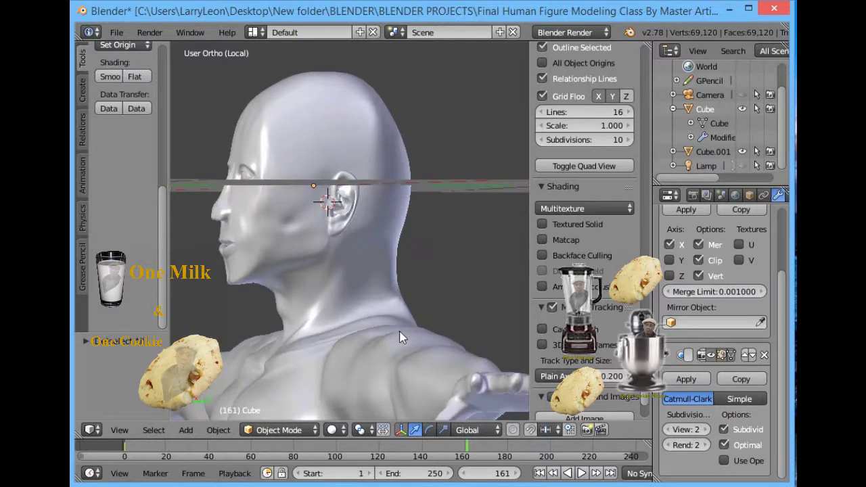
{"action": "scroll", "coordinate": [394, 338], "scroll_direction": "up", "scroll_amount": 3}
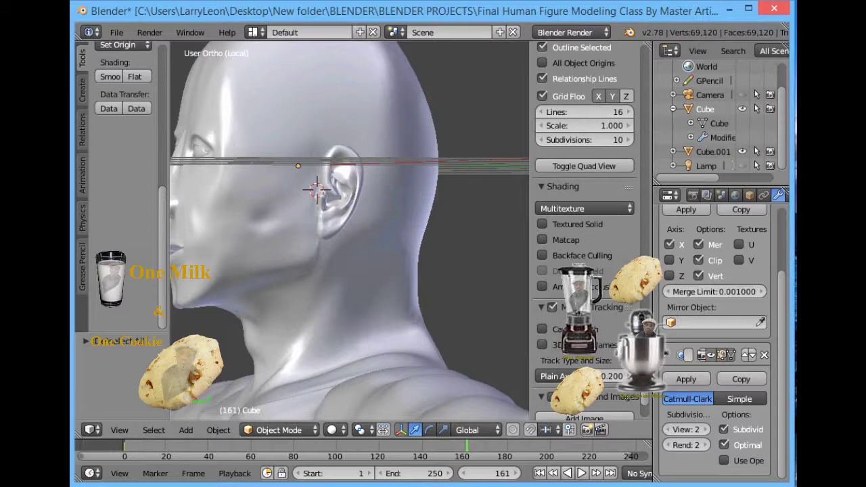
{"action": "key", "text": "KP_5"}
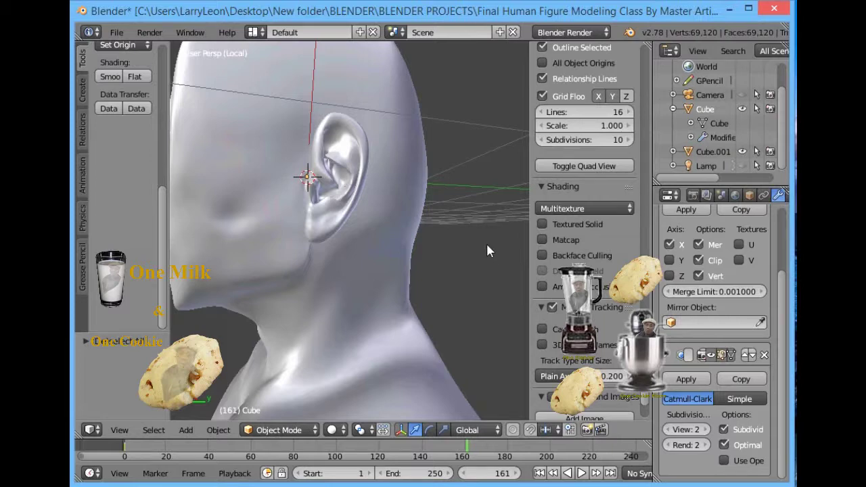
{"action": "key", "text": "KP_5"}
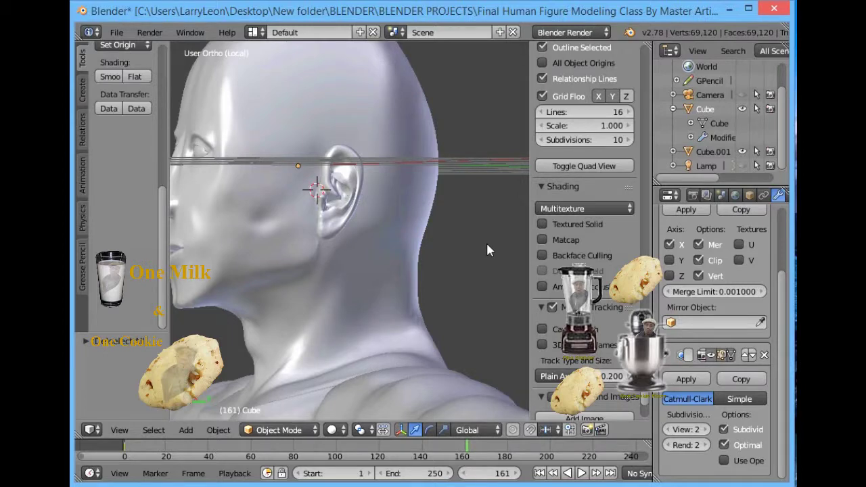
Inspect the ear from several angles, including the ear on the opposite side of the head.
{"action": "key", "text": "KP_8"}
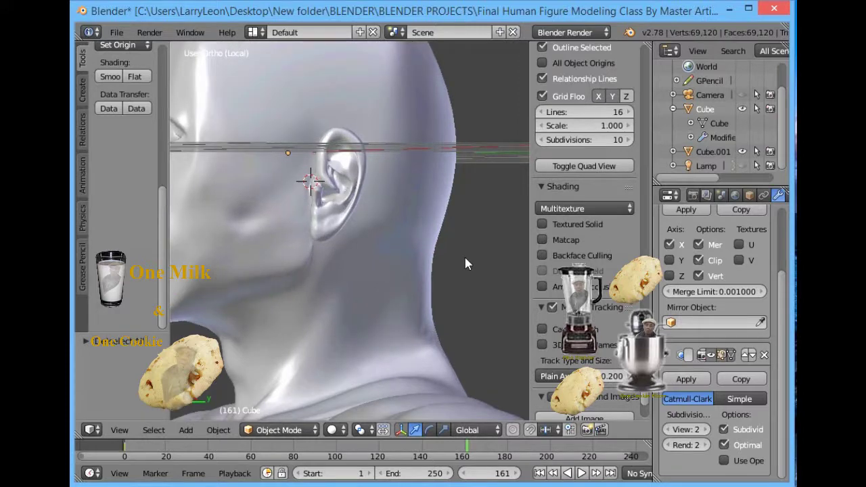
{"action": "key", "text": "KP_4"}
{"action": "middle_click_drag", "start_coordinate": [453, 268], "coordinate": [268, 224]}
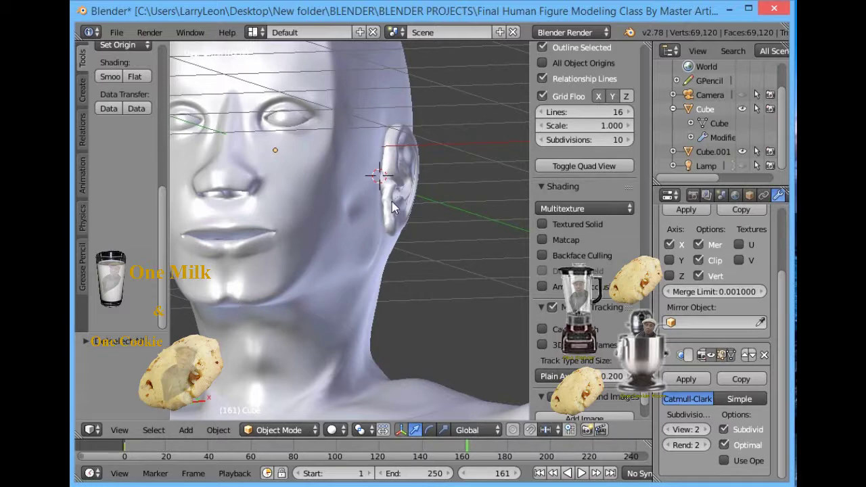
{"action": "middle_click_drag", "start_coordinate": [443, 212], "coordinate": [380, 196]}
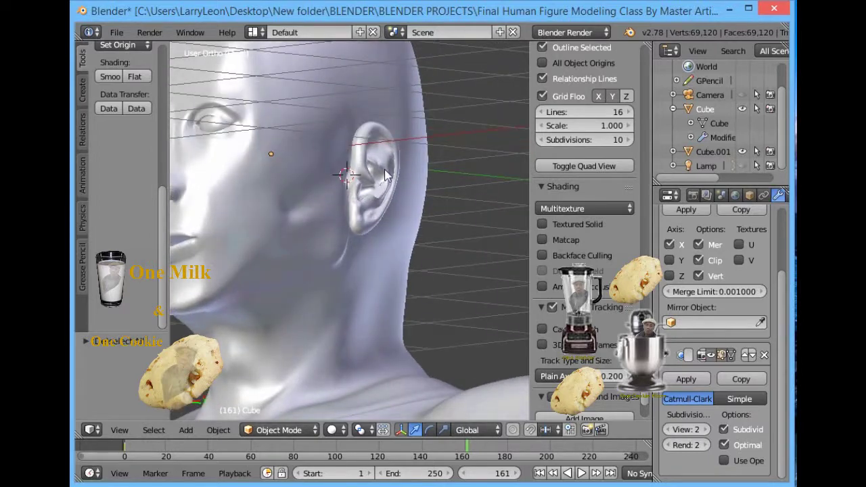
{"action": "middle_click_drag", "start_coordinate": [305, 266], "coordinate": [519, 276]}
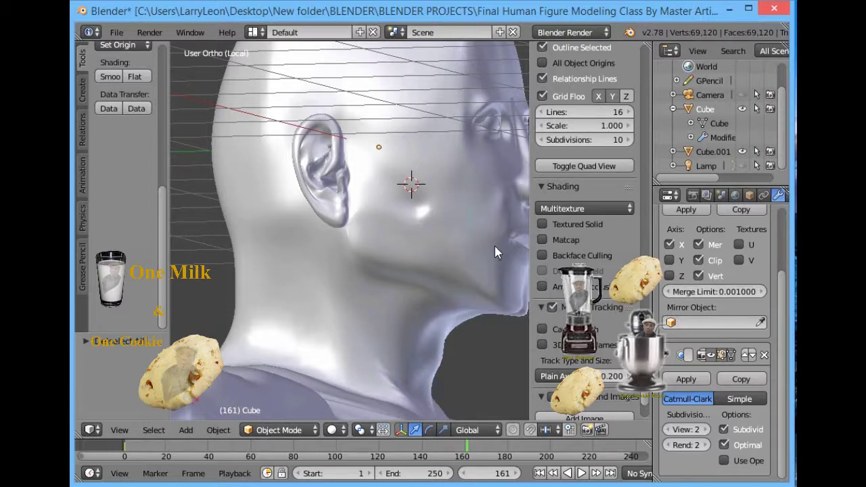
{"action": "middle_click_drag", "start_coordinate": [507, 215], "coordinate": [445, 206]}
Examine the lower legs, thighs and torso up close, and show the whole figure in front orthographic view.
{"action": "middle_click_drag", "start_coordinate": [467, 304], "coordinate": [429, 255]}
{"action": "middle_click_drag", "start_coordinate": [417, 341], "coordinate": [329, 385]}
{"action": "scroll", "coordinate": [331, 368], "scroll_direction": "up", "scroll_amount": 2}
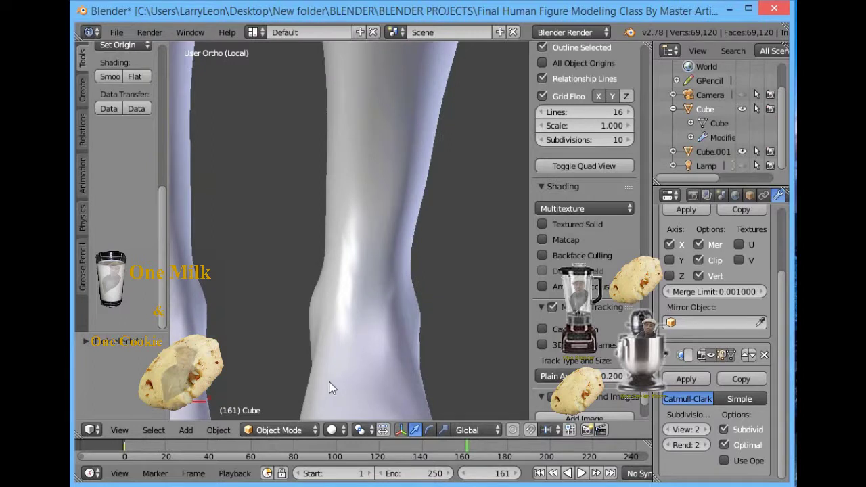
{"action": "middle_click_drag", "start_coordinate": [405, 262], "coordinate": [423, 166]}
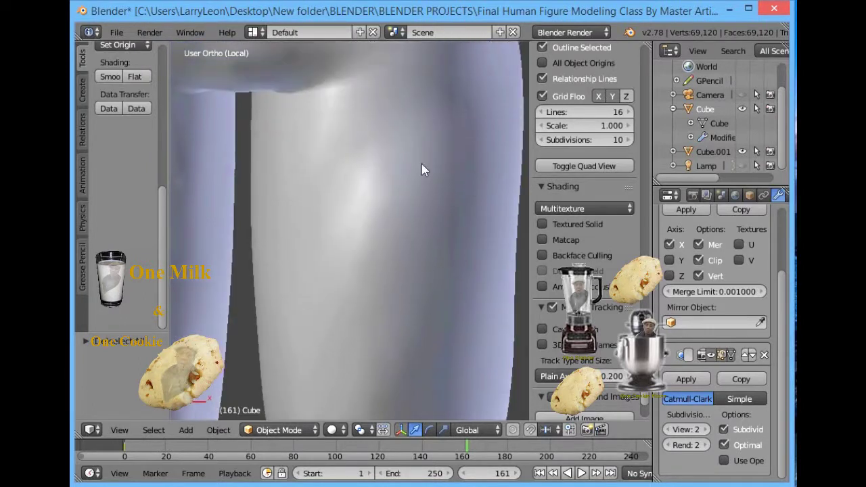
{"action": "middle_click_drag", "start_coordinate": [431, 44], "coordinate": [433, 260]}
{"action": "scroll", "coordinate": [430, 213], "scroll_direction": "down", "scroll_amount": 7}
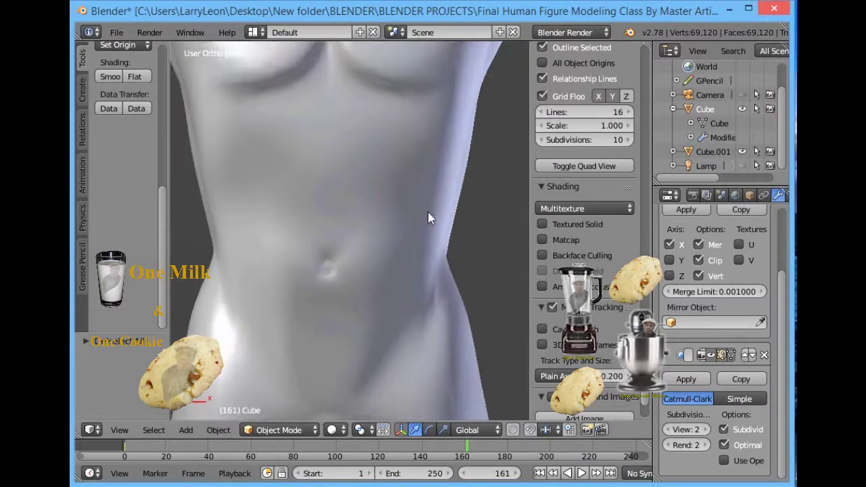
{"action": "scroll", "coordinate": [427, 218], "scroll_direction": "down", "scroll_amount": 5}
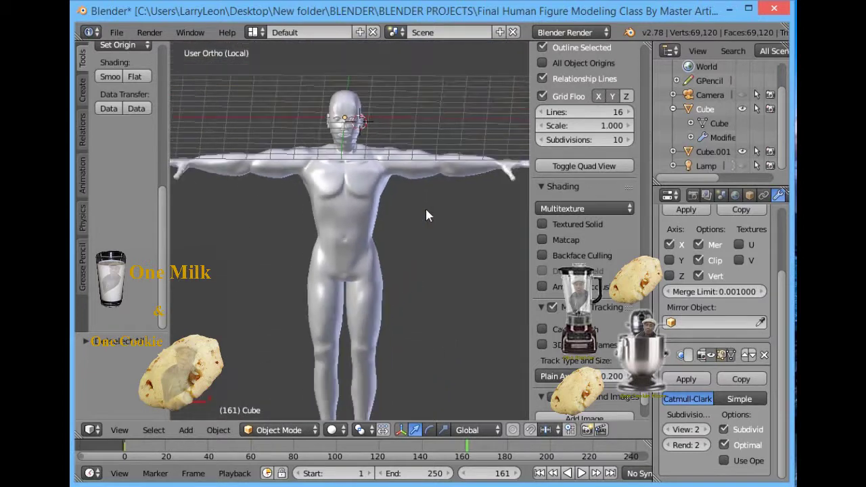
{"action": "middle_click_drag", "start_coordinate": [425, 205], "coordinate": [418, 173], "text": "alt"}
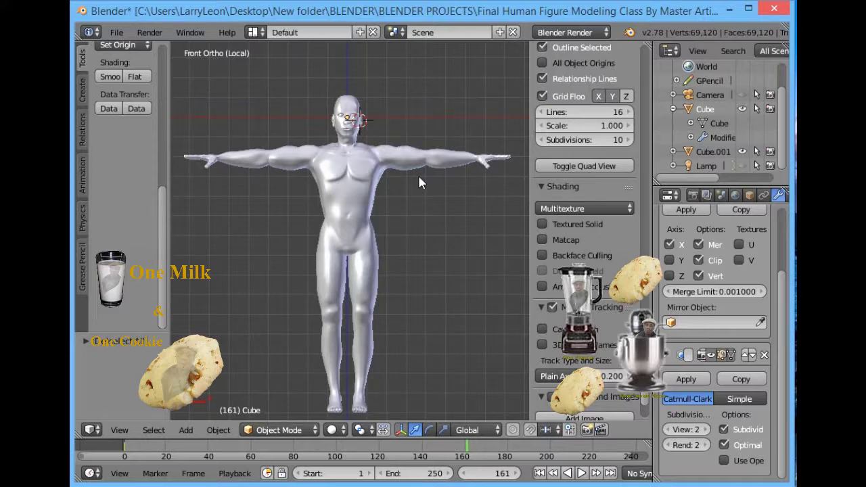
{"action": "left_click", "coordinate": [110, 33]}
{"action": "left_click", "coordinate": [112, 34]}
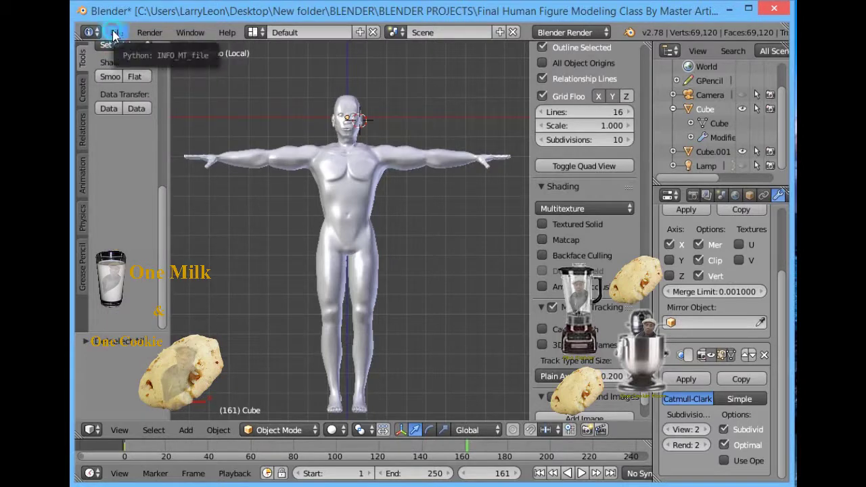
Save the project as a Blender file under its existing name in the BLENDER PROJECTS folder.
{"action": "left_click", "coordinate": [114, 33]}
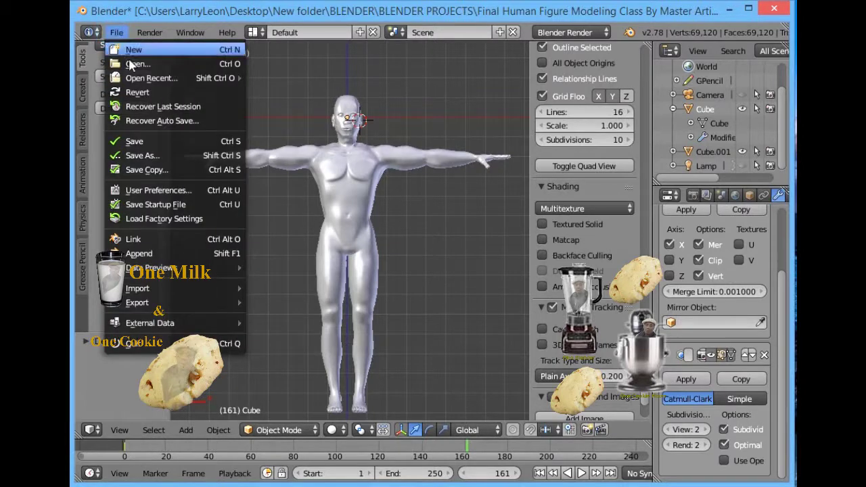
{"action": "left_click", "coordinate": [140, 160]}
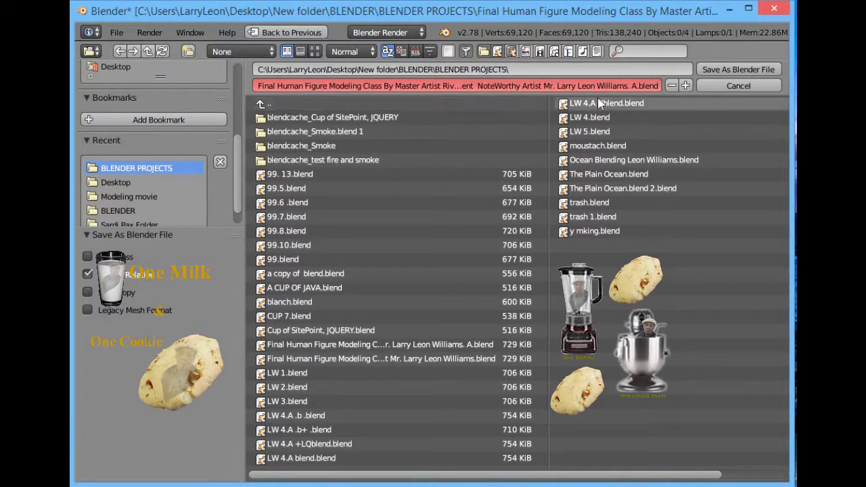
{"action": "left_click", "coordinate": [733, 68]}
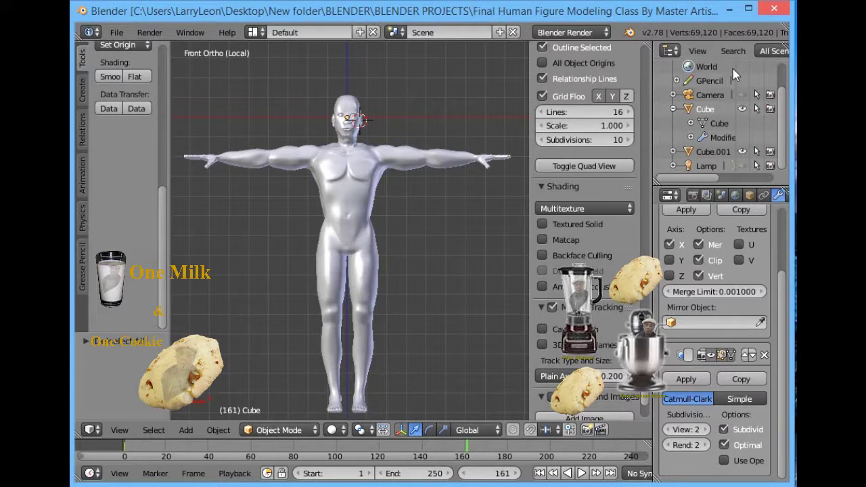
Place the 3D cursor in the empty space beside the figure and use Save As to overwrite the same Blender file.
{"action": "left_click", "coordinate": [497, 218]}
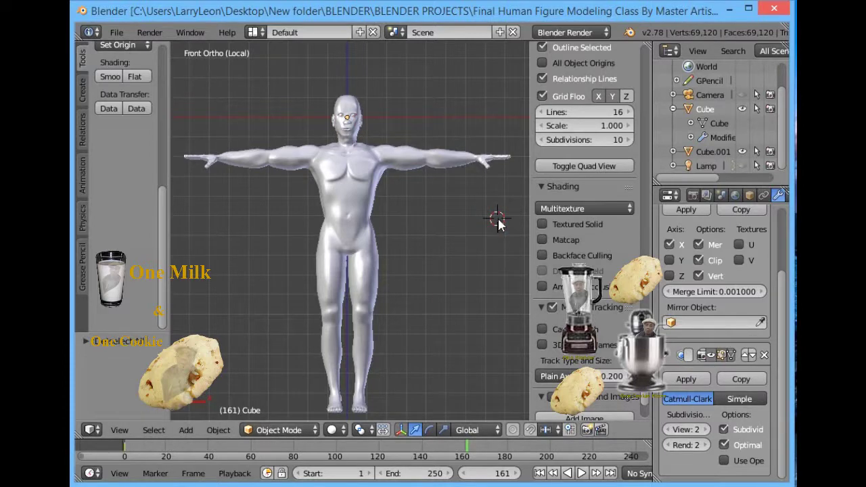
{"action": "left_click", "coordinate": [496, 223]}
{"action": "left_click", "coordinate": [122, 34]}
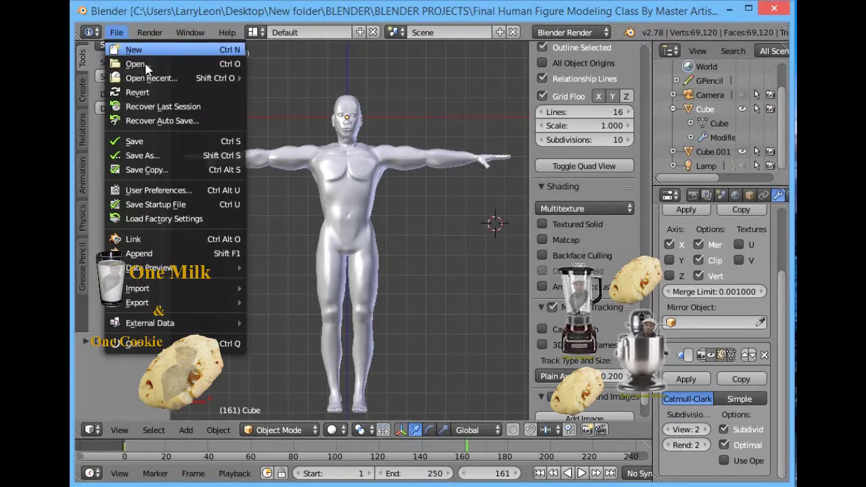
{"action": "left_click", "coordinate": [151, 156]}
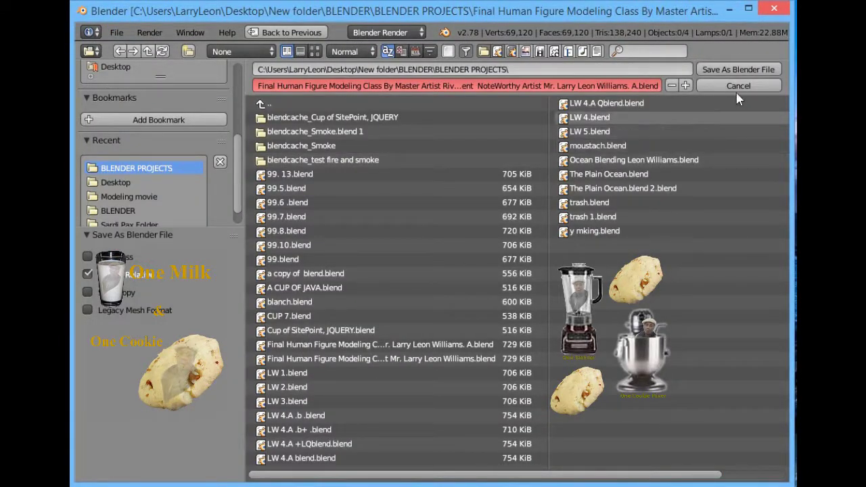
{"action": "left_click", "coordinate": [741, 69]}
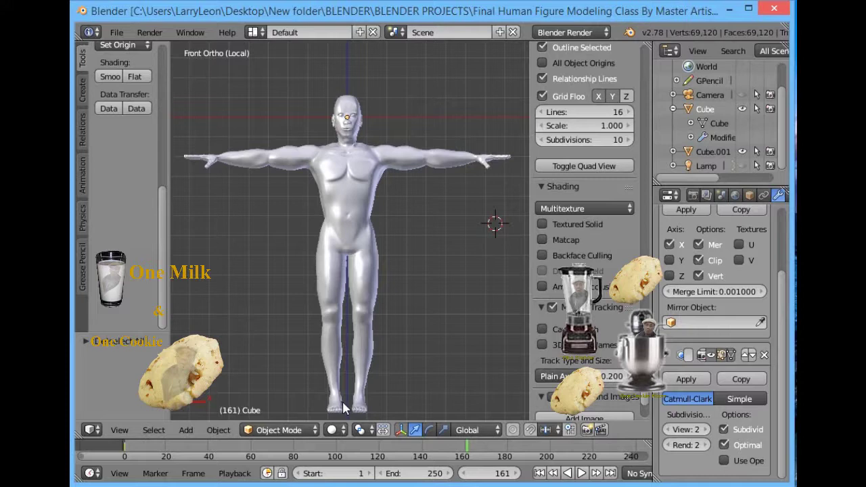
Hide the tool shelf and the properties sidebar, and widen the 3D viewport with the full figure centred in it.
{"action": "key", "text": "t"}
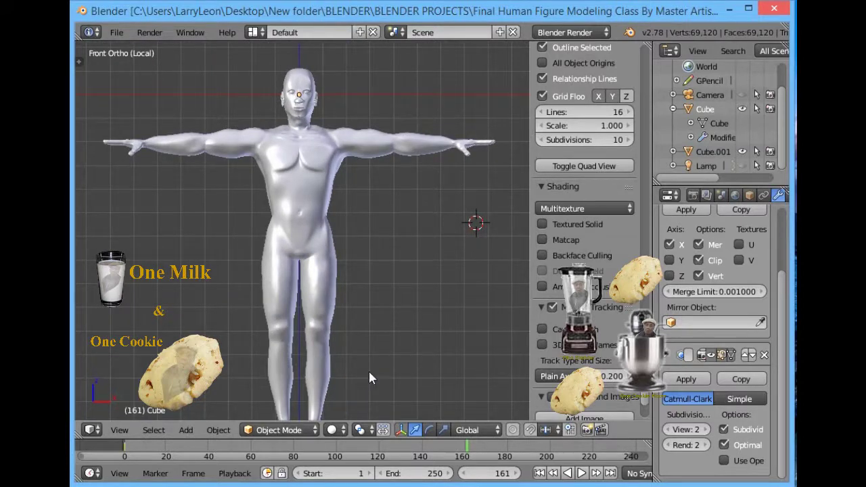
{"action": "key", "text": "n"}
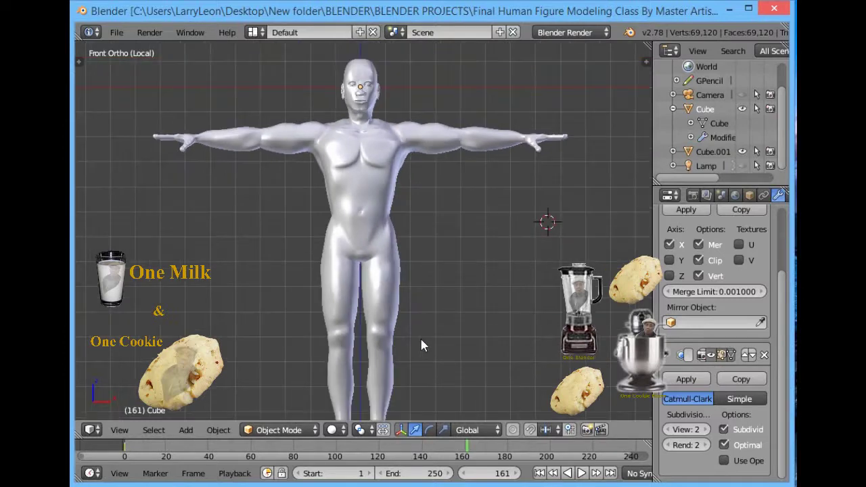
{"action": "scroll", "coordinate": [422, 341], "scroll_direction": "down", "scroll_amount": 1}
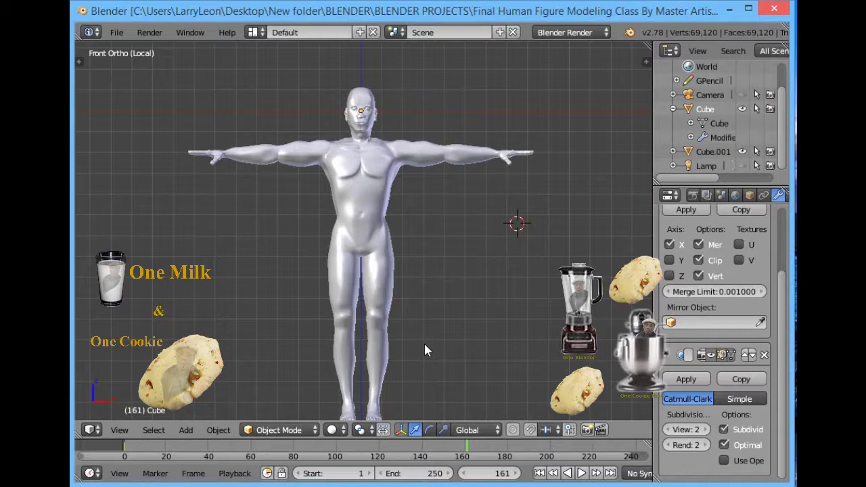
{"action": "middle_click_drag", "start_coordinate": [424, 342], "coordinate": [458, 332], "text": "shift"}
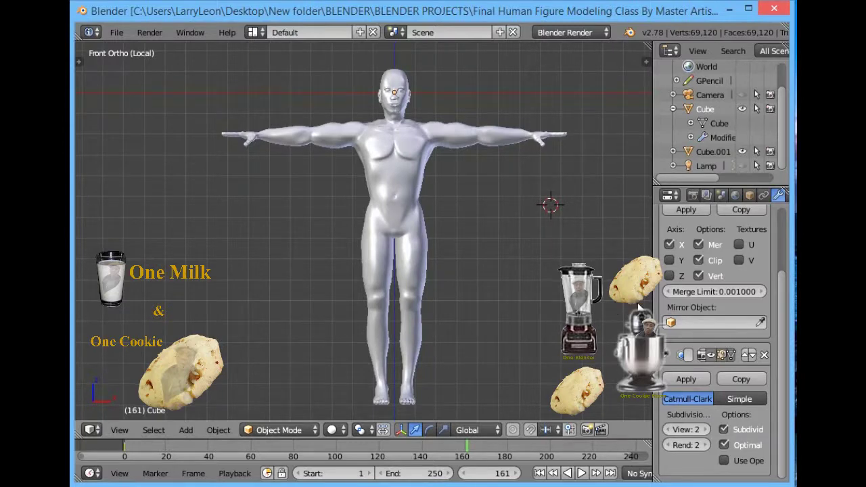
{"action": "left_click_drag", "start_coordinate": [653, 309], "coordinate": [680, 298]}
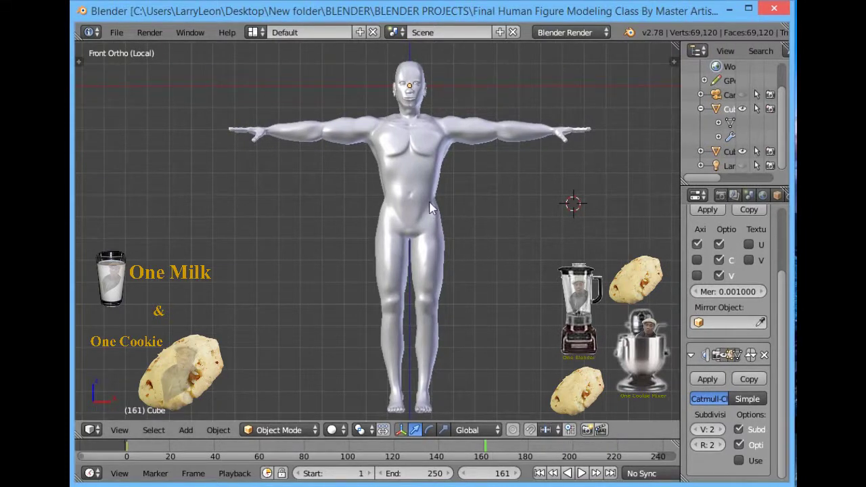
Save the current project file with the widened viewport layout.
{"action": "left_click", "coordinate": [115, 31]}
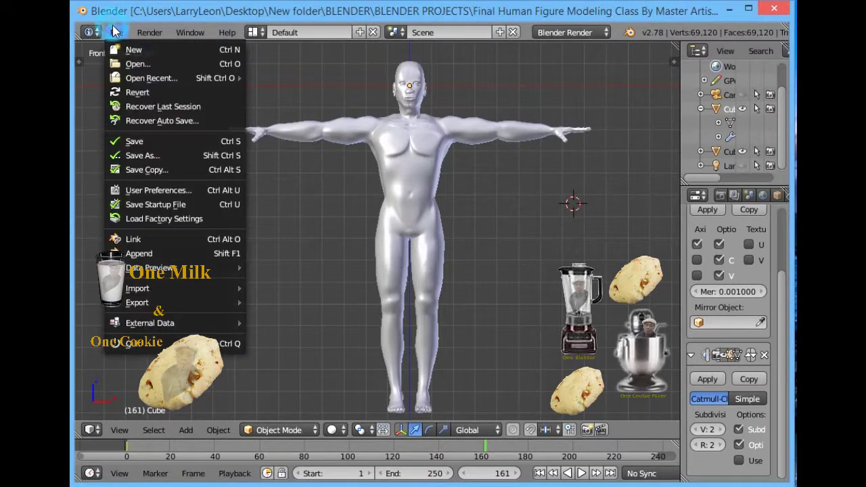
{"action": "left_click", "coordinate": [164, 141]}
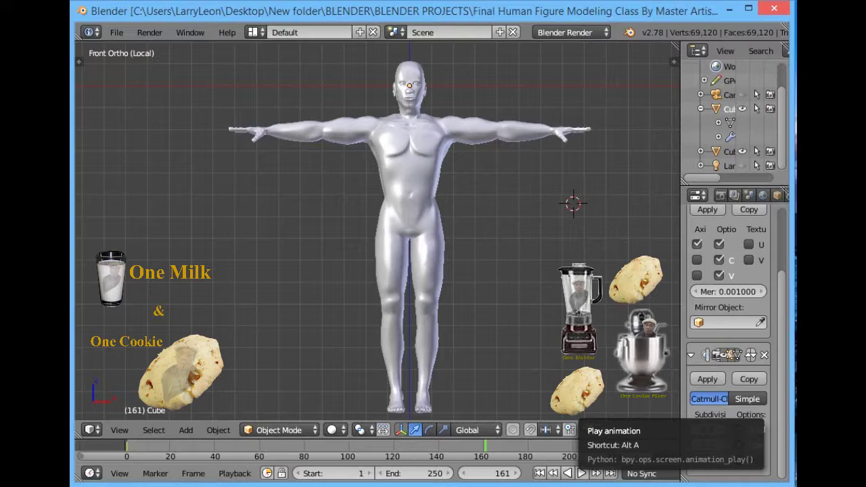
{"action": "mouse_move", "coordinate": [523, 485]}
{"action": "mouse_move", "coordinate": [479, 484]}
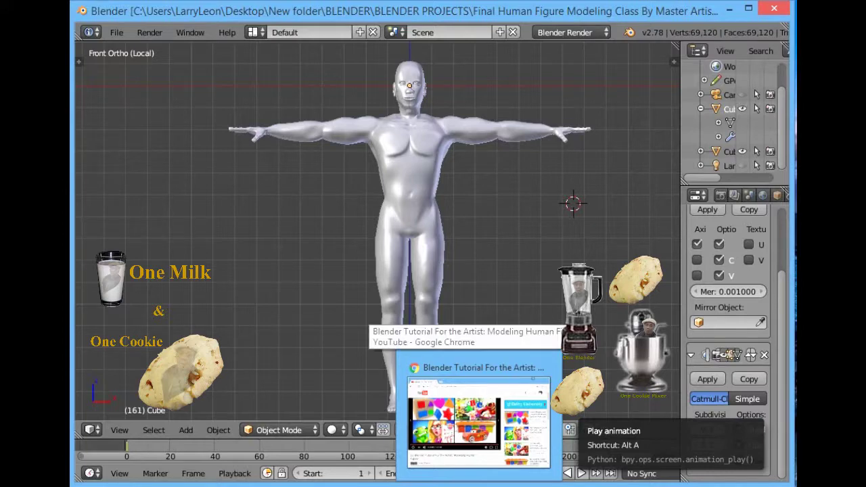